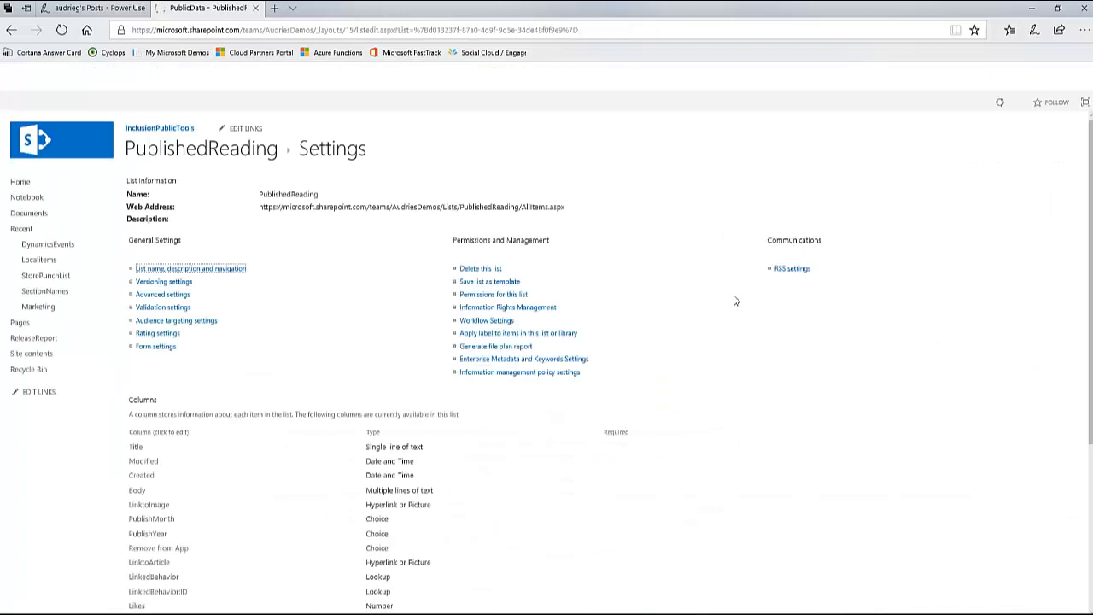
# Step: Review the columns of the PublishedReading list and the Body column's settings, and return to the list
pyautogui.scroll(-1, 192, 436)
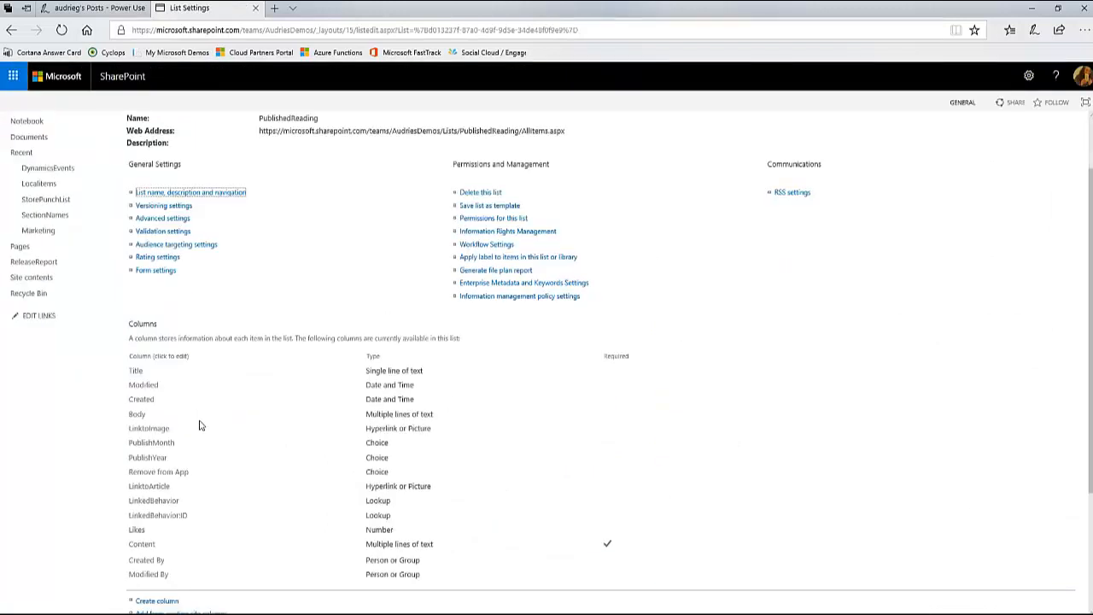
pyautogui.scroll(-1, 199, 424)
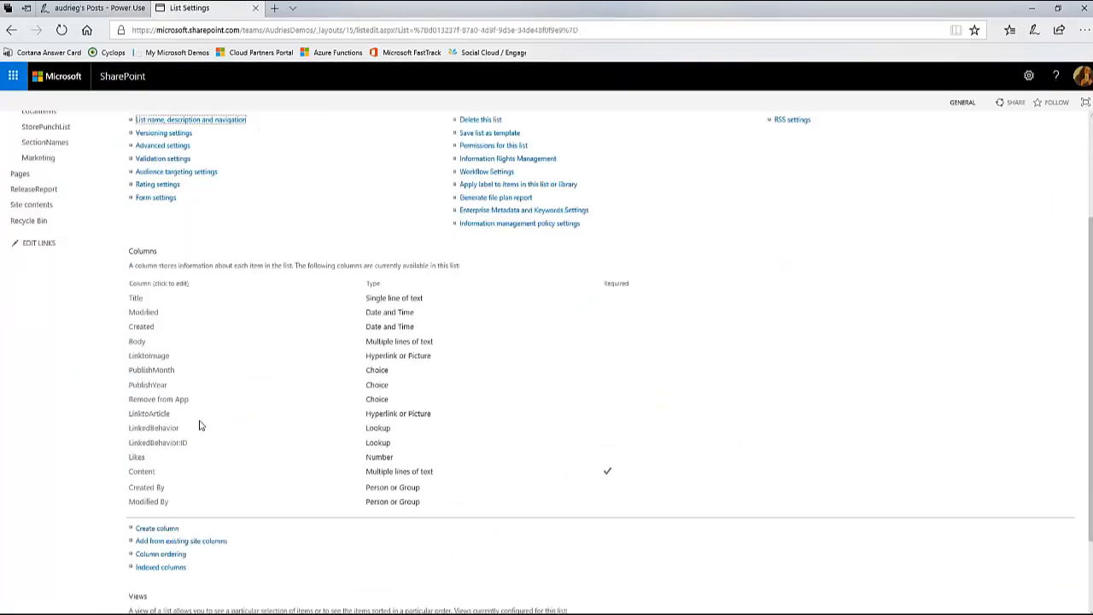
pyautogui.click(137, 340)
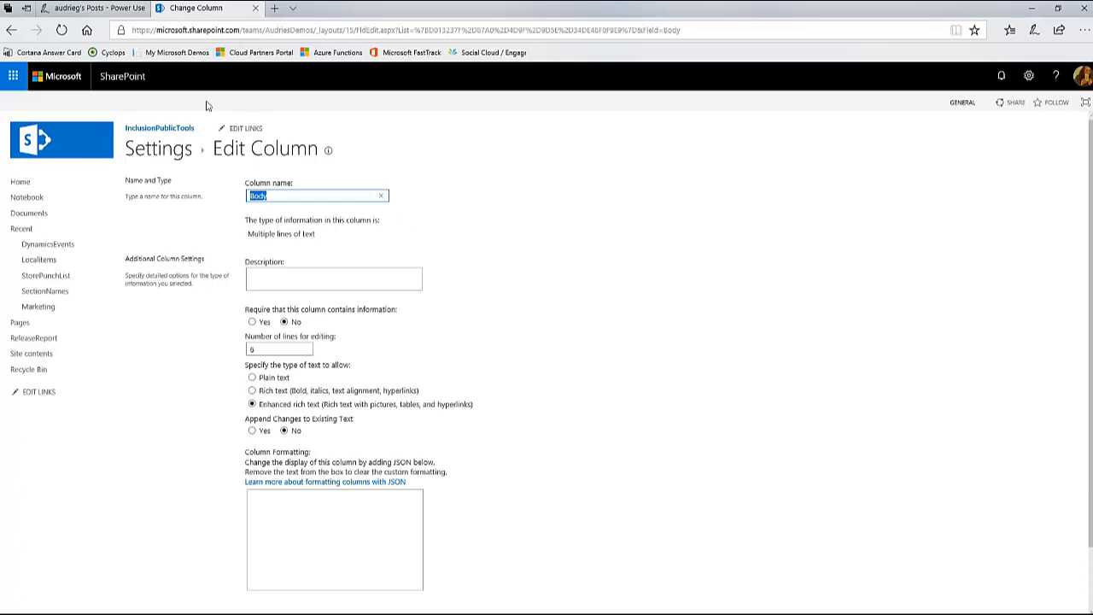
pyautogui.click(148, 157)
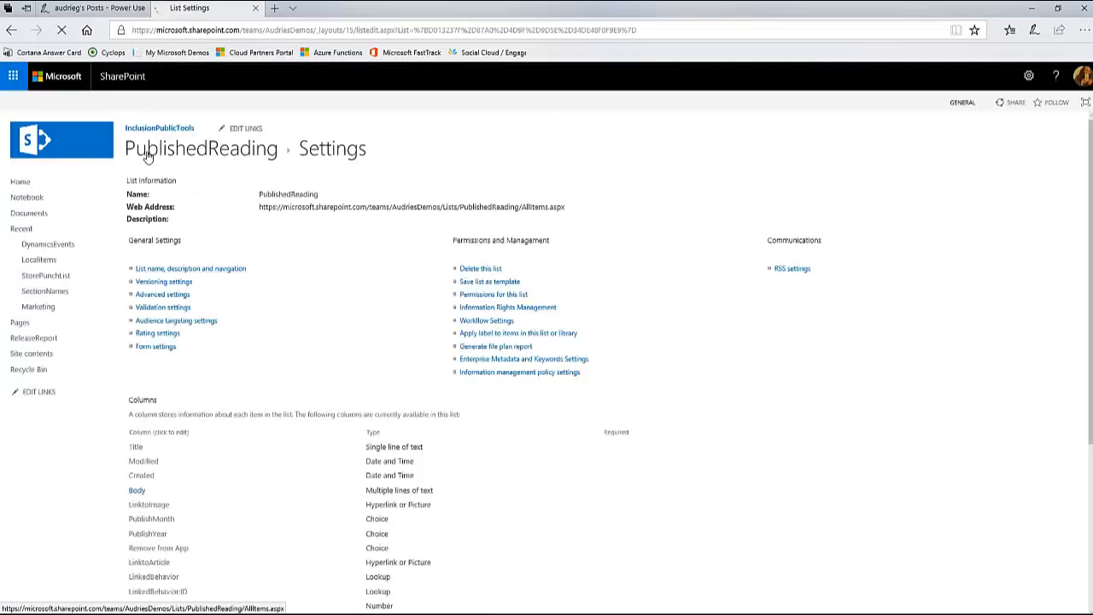
pyautogui.click(149, 155)
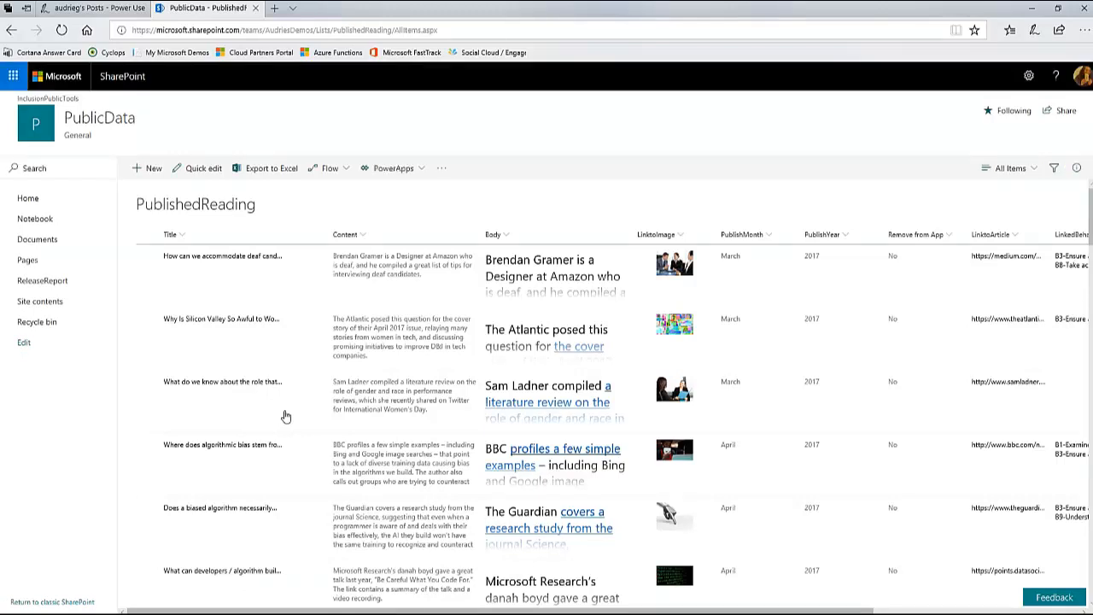
# Step: Create a PowerApps app named Inclusivity Readings from the PublishedReading list and skip the studio's welcome message
pyautogui.click(422, 175)
pyautogui.click(420, 168)
pyautogui.click(418, 171)
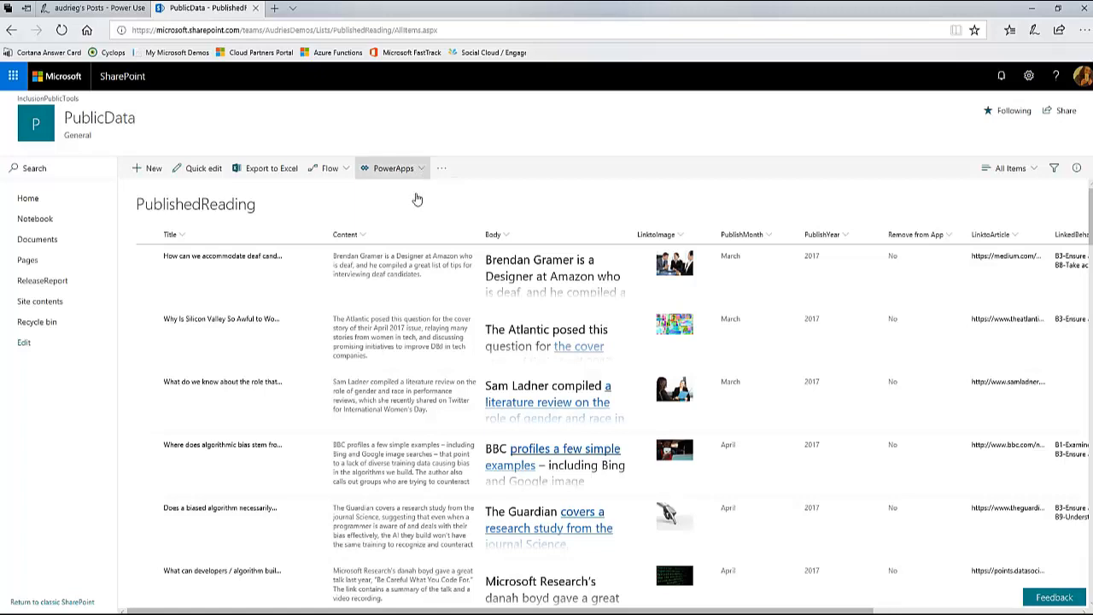
pyautogui.click(413, 199)
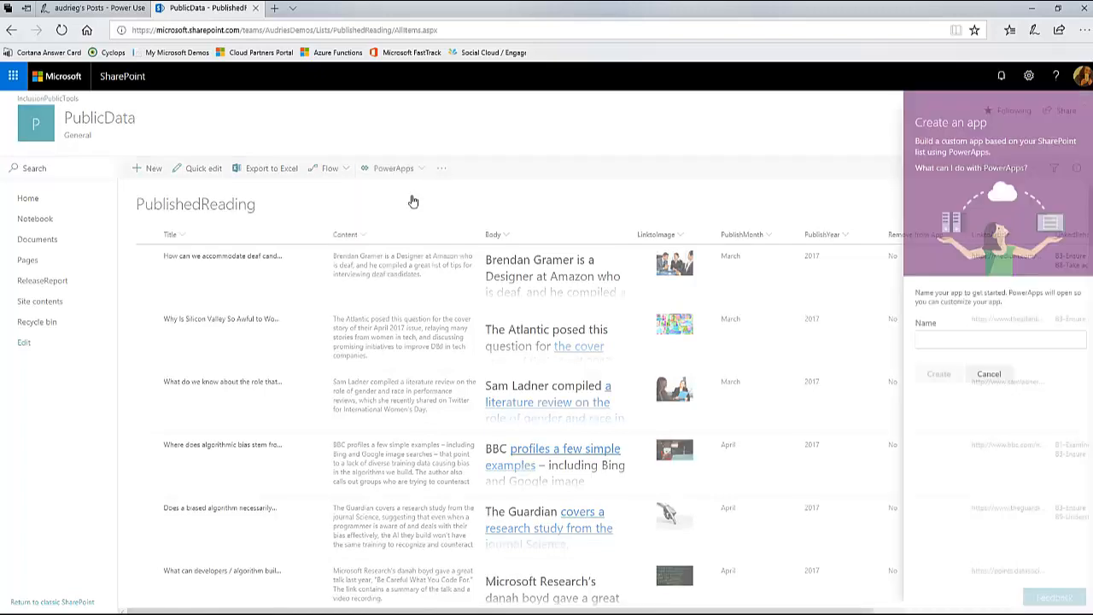
pyautogui.write('Inc')
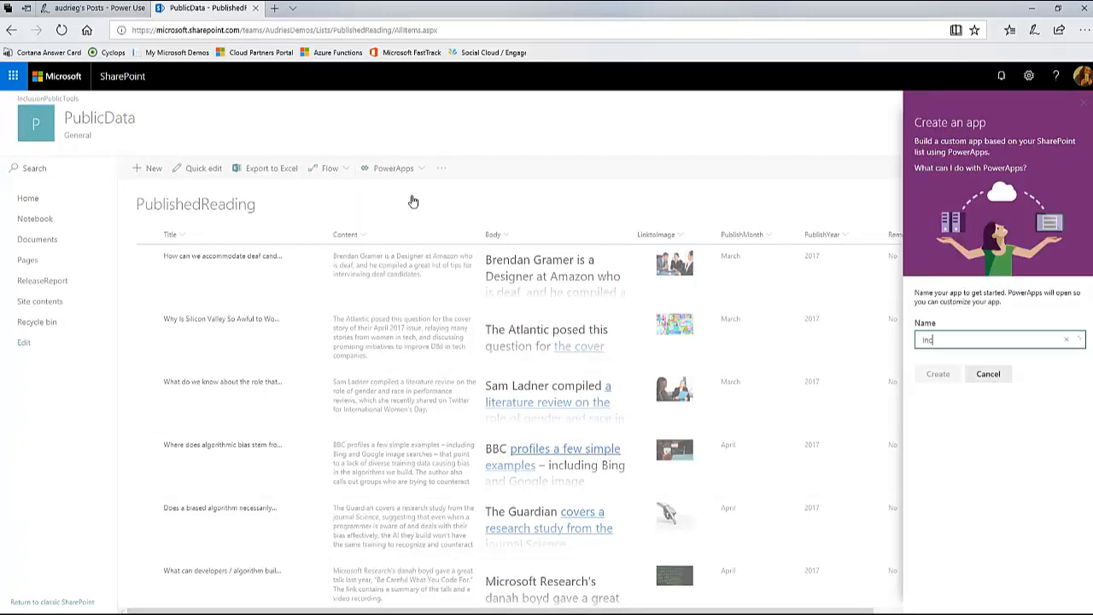
pyautogui.write('lusivity')
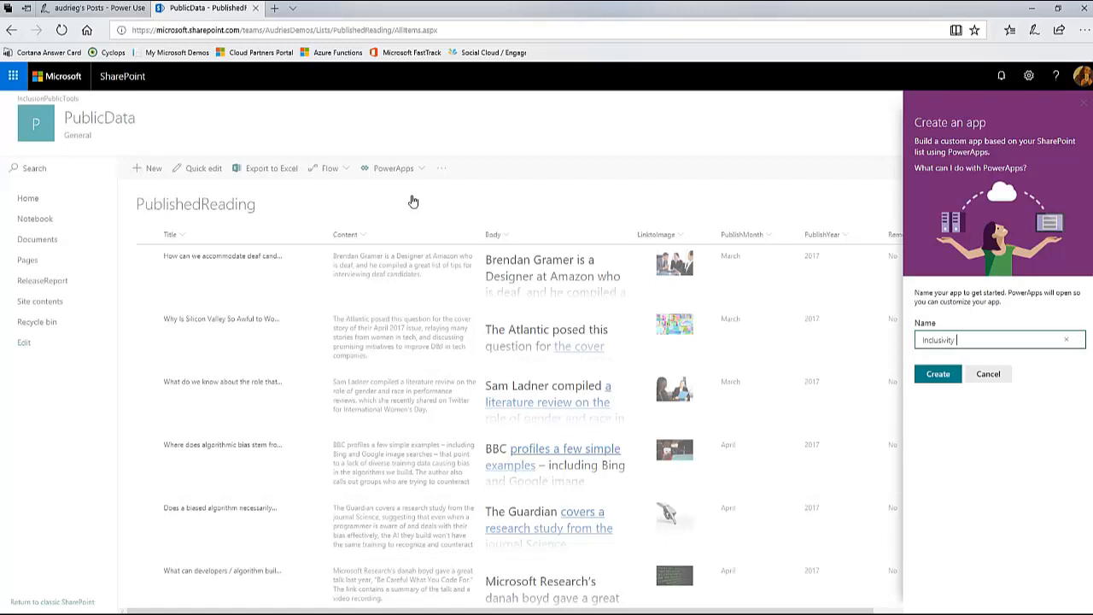
pyautogui.write(' Readings')
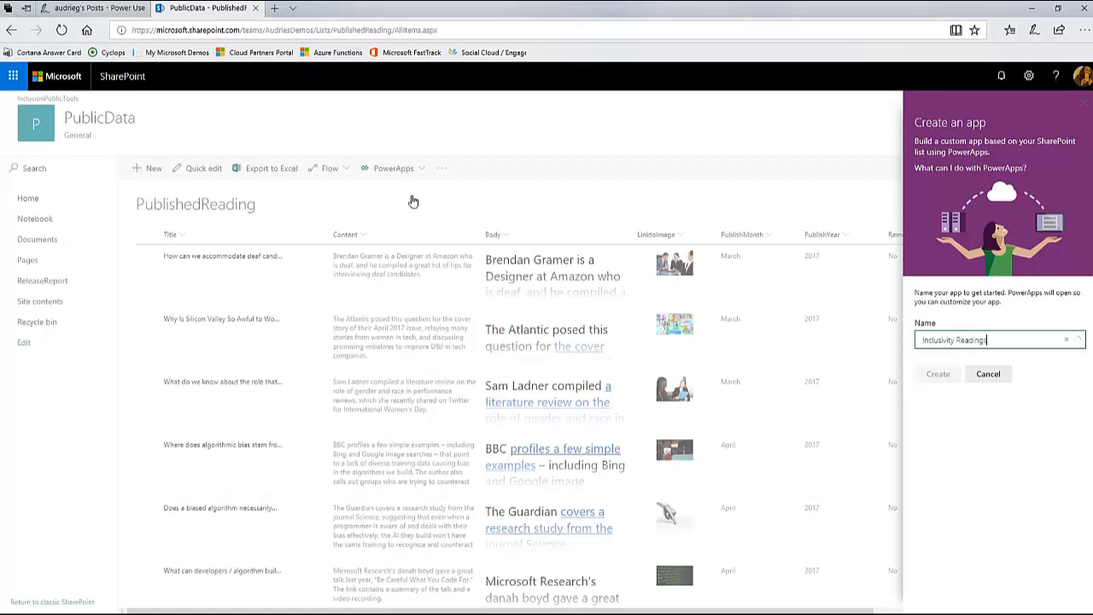
pyautogui.click(936, 376)
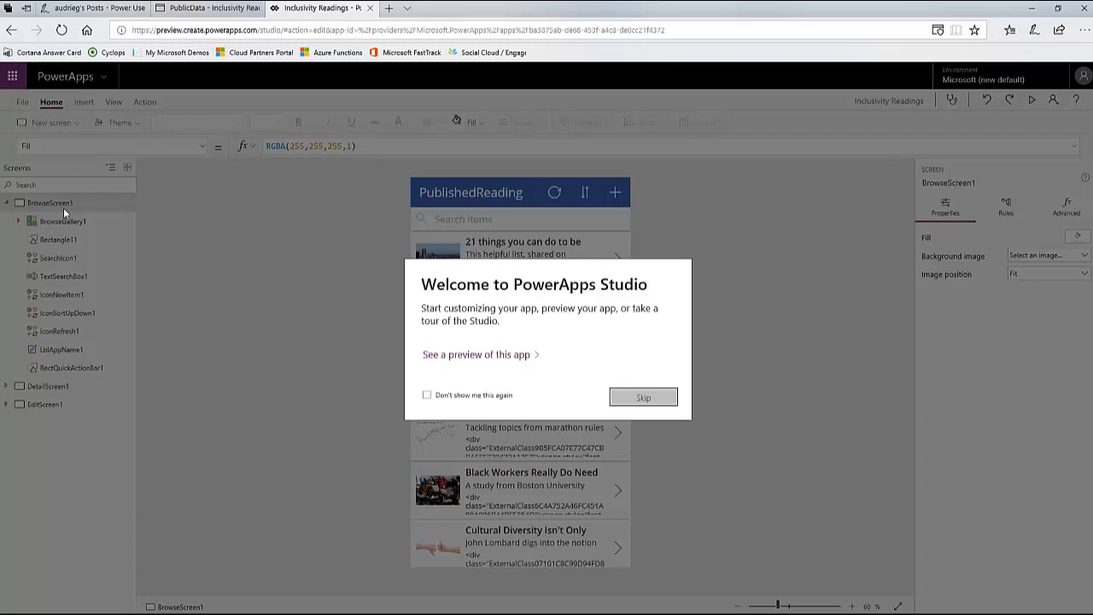
pyautogui.click(654, 398)
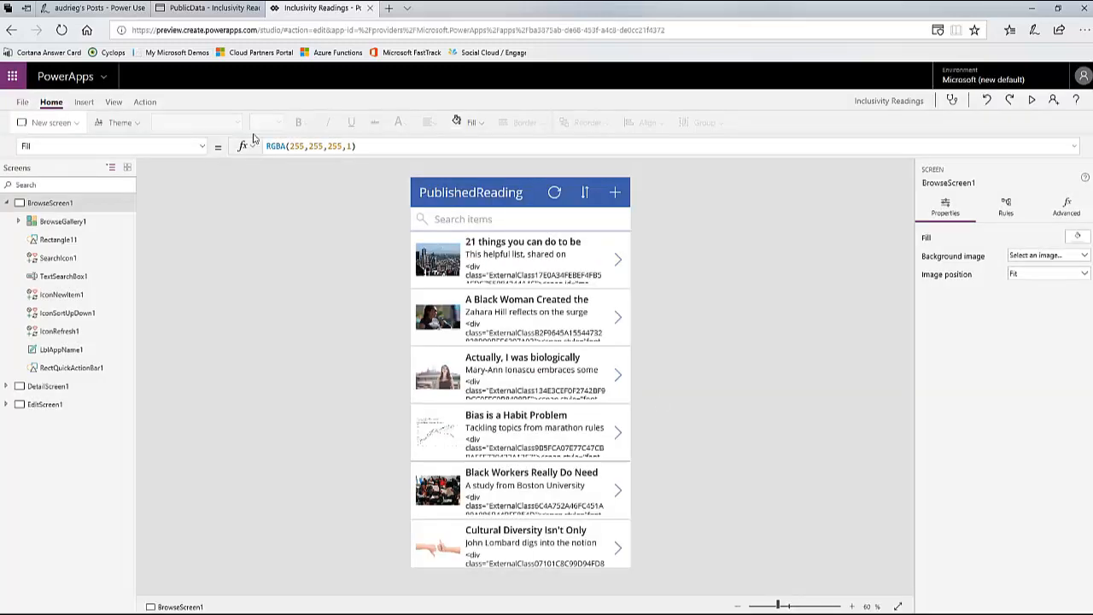
# Step: Apply the Coral theme to the app and change the browse screen's header title to "Published Reading"
pyautogui.click(125, 128)
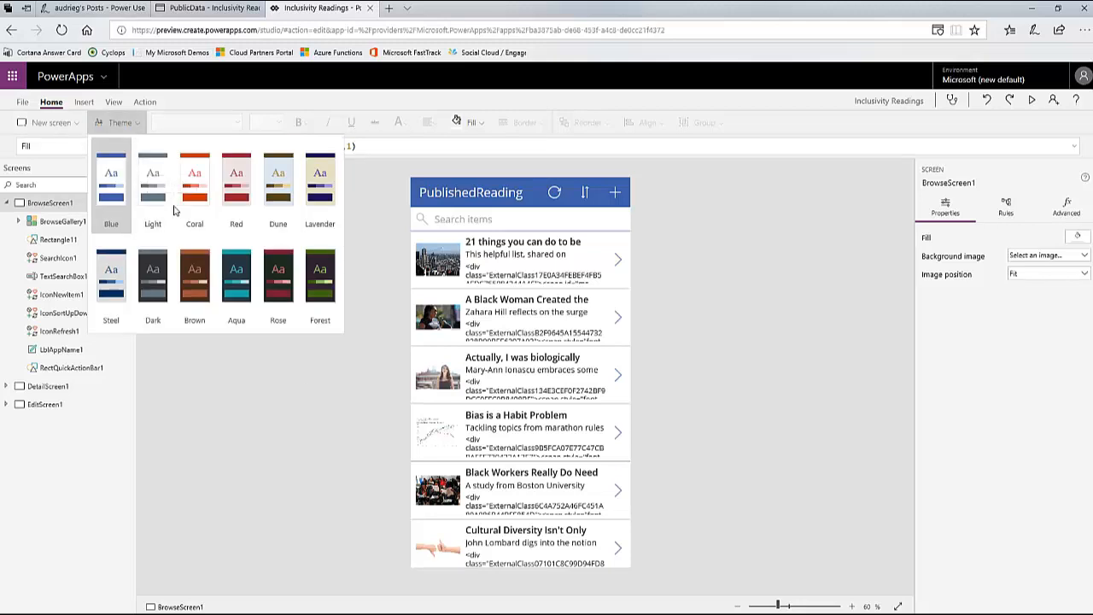
pyautogui.click(212, 229)
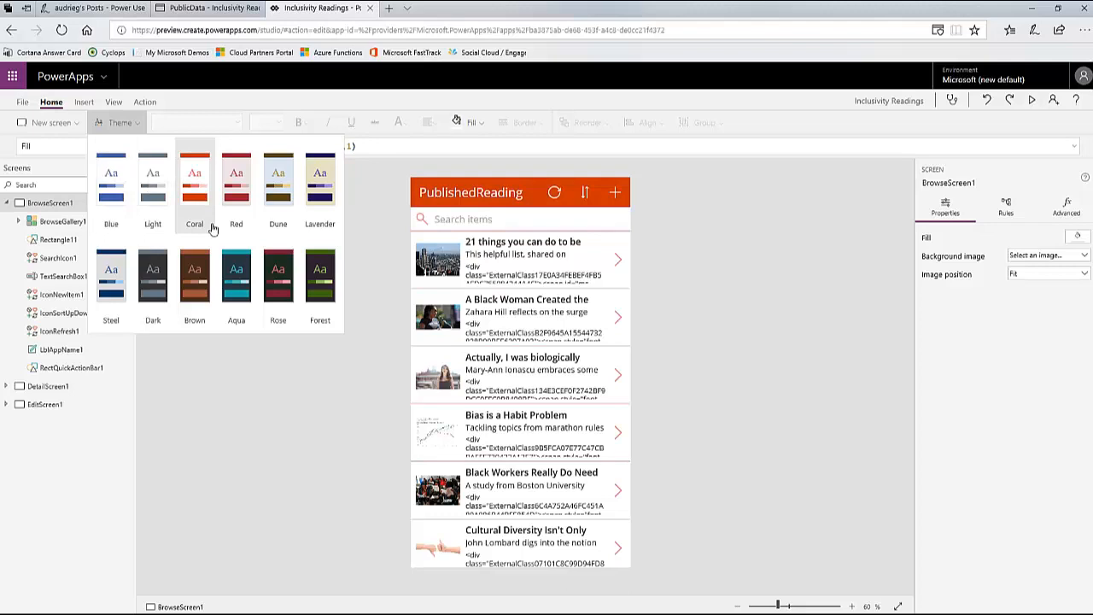
pyautogui.click(487, 194)
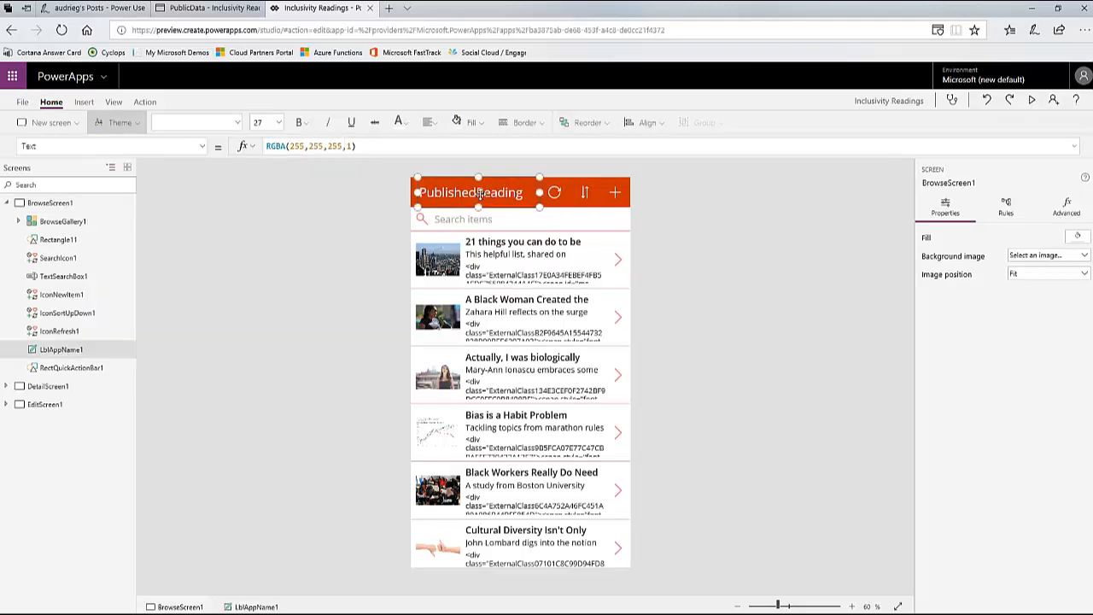
pyautogui.click(481, 195)
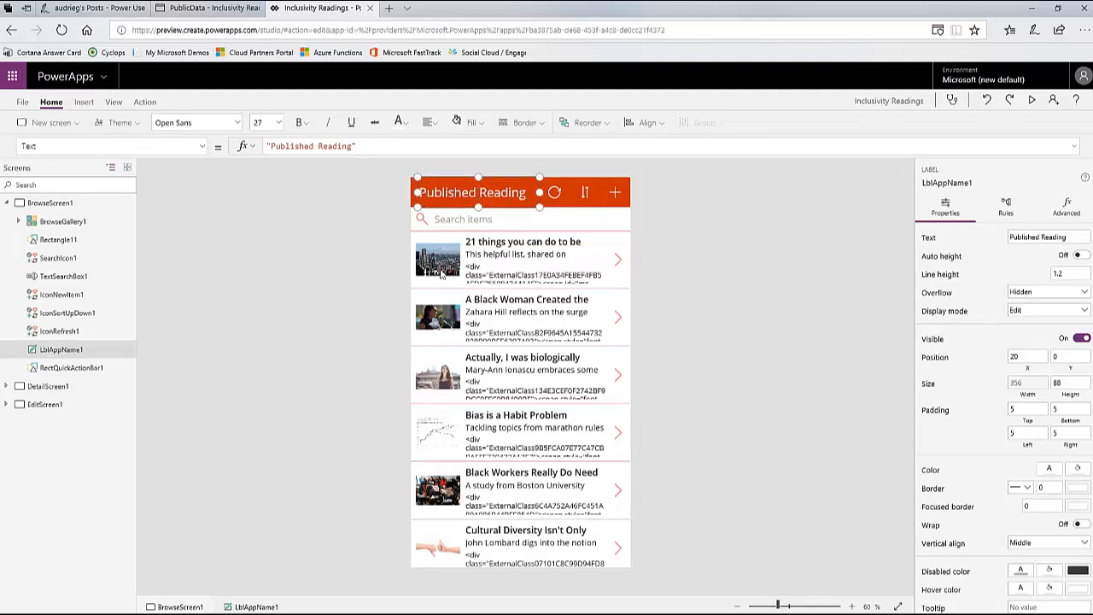
# Step: Set the ImagePosition property of the browse gallery's image to ImagePosition.Fill
pyautogui.click(442, 272)
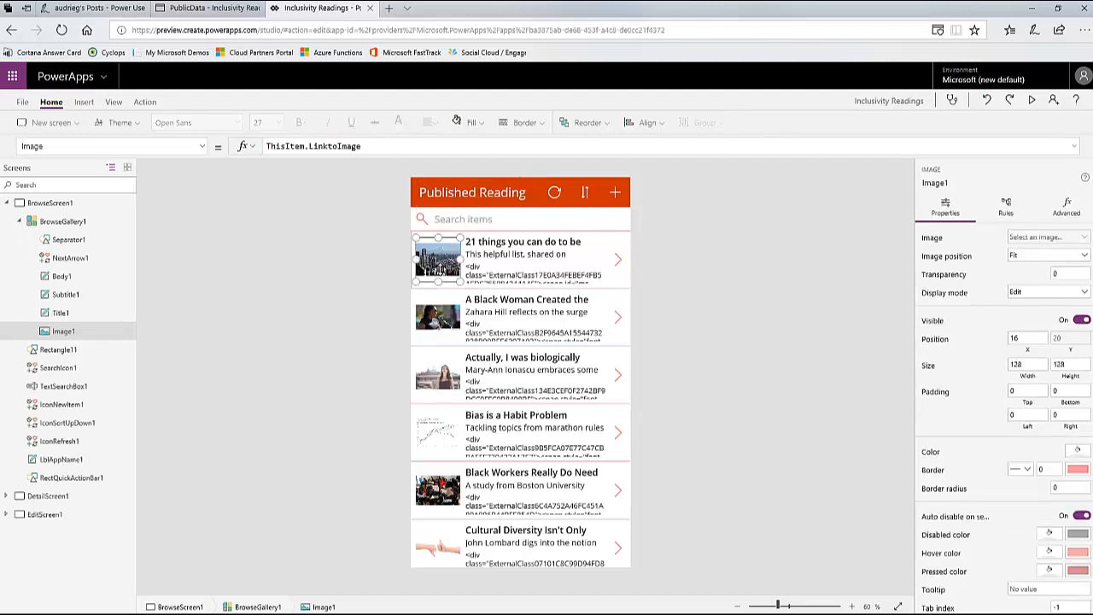
pyautogui.click(202, 148)
pyautogui.scroll(-5, 152, 317)
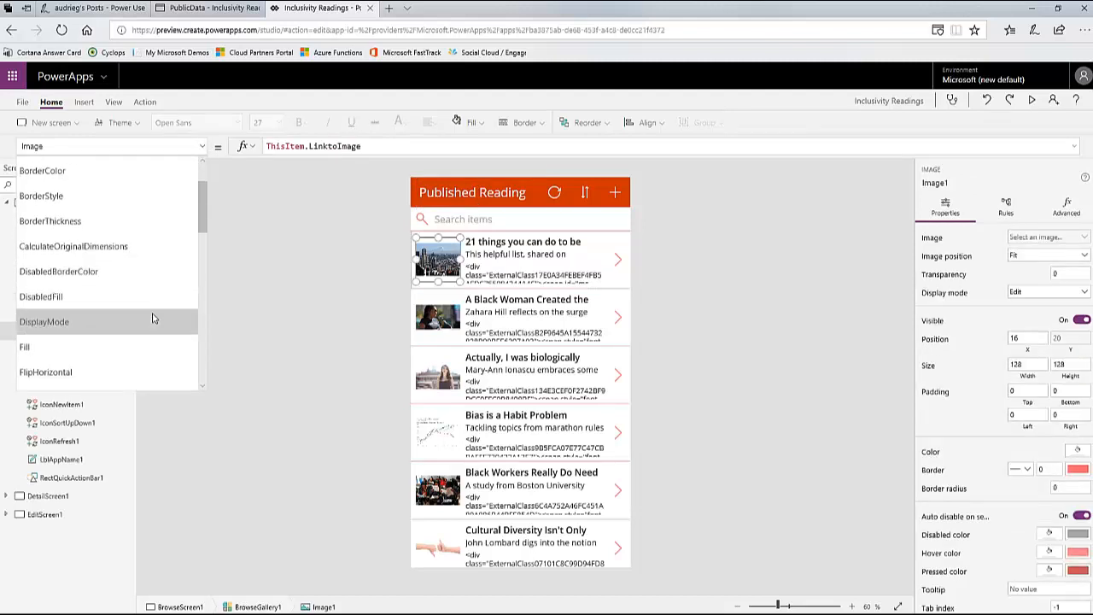
pyautogui.click(156, 246)
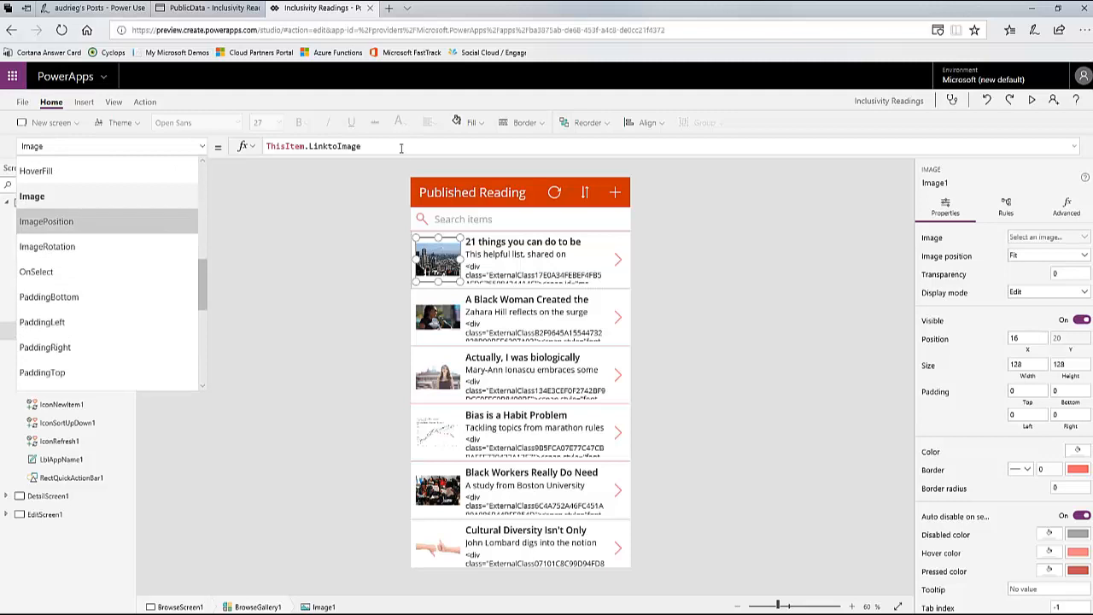
pyautogui.click(398, 145)
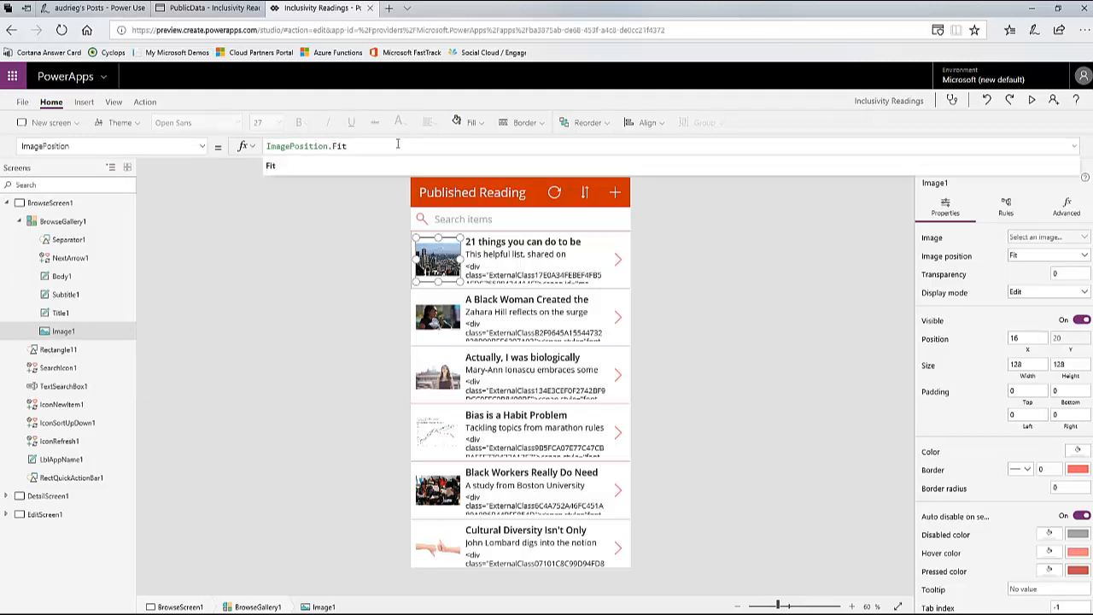
pyautogui.press('BackSpace')
pyautogui.write('l')
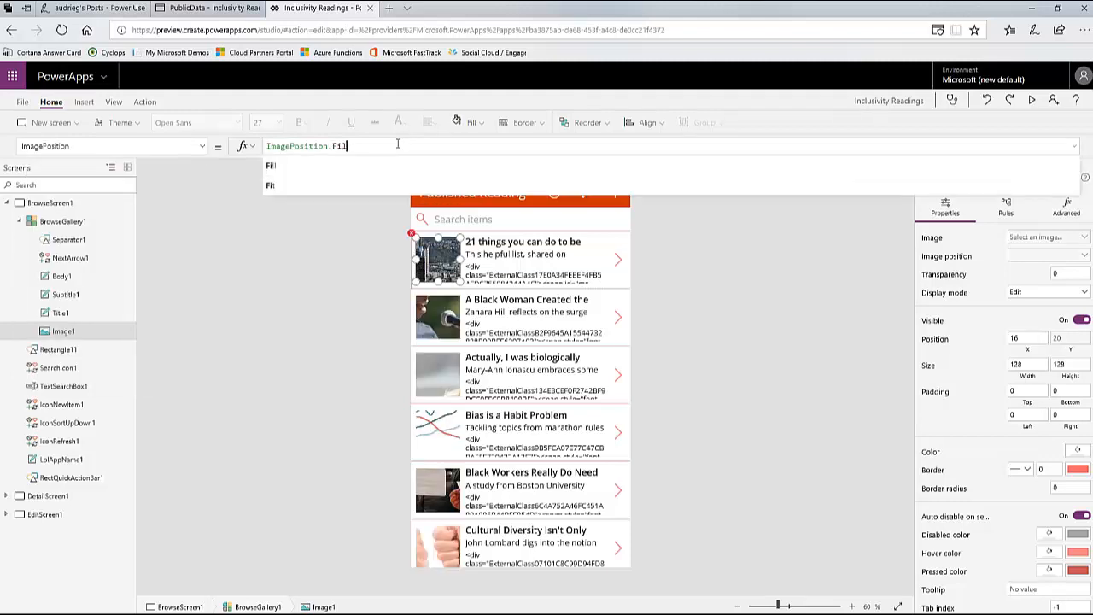
pyautogui.write('l')
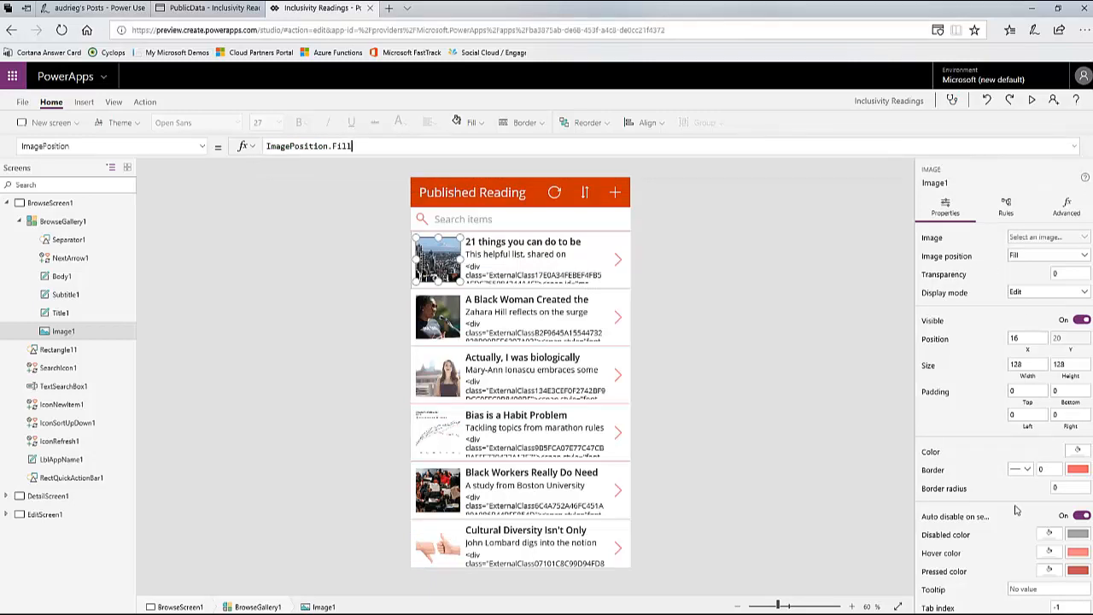
# Step: Give the gallery image a border radius of 10 and a black border with a thickness of 1
pyautogui.click(1060, 488)
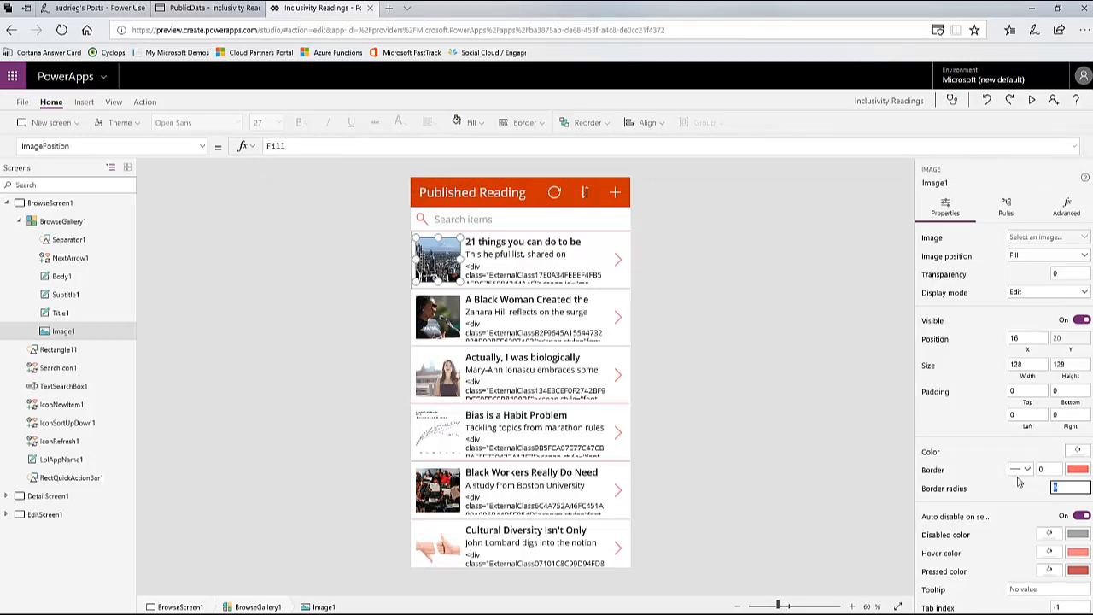
pyautogui.write('10')
pyautogui.click(1039, 470)
pyautogui.write('1')
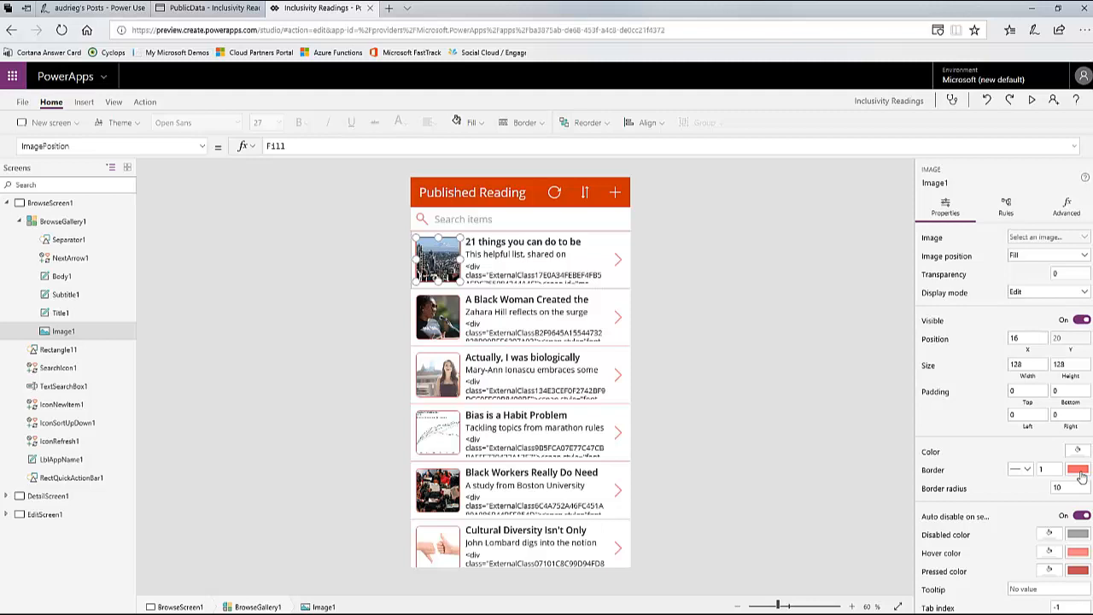
pyautogui.click(1079, 472)
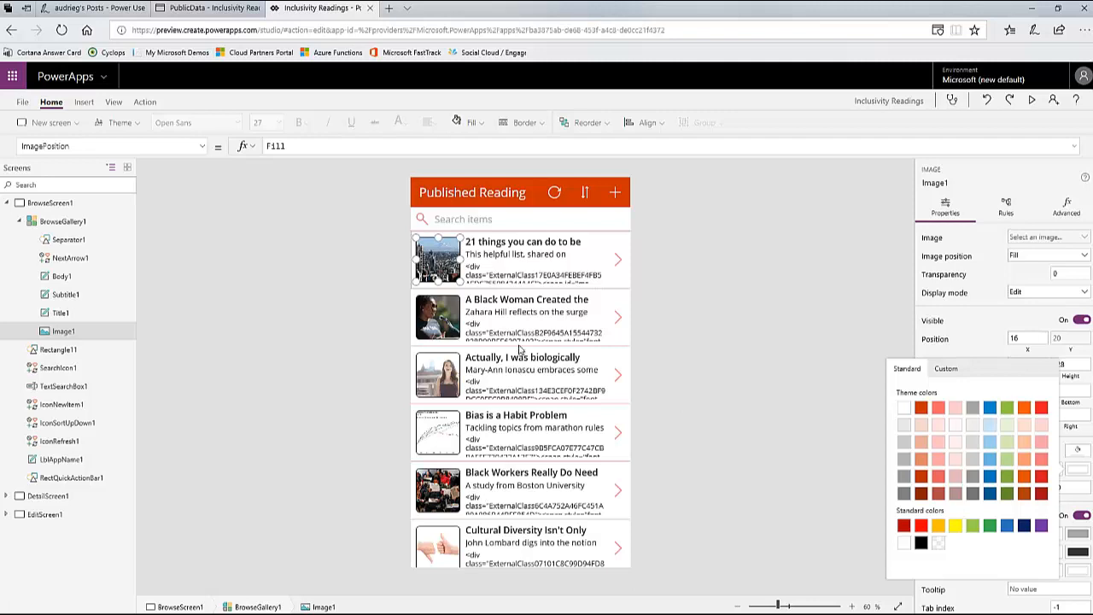
# Step: Delete the label showing the raw HTML body text from the browse gallery
pyautogui.click(516, 276)
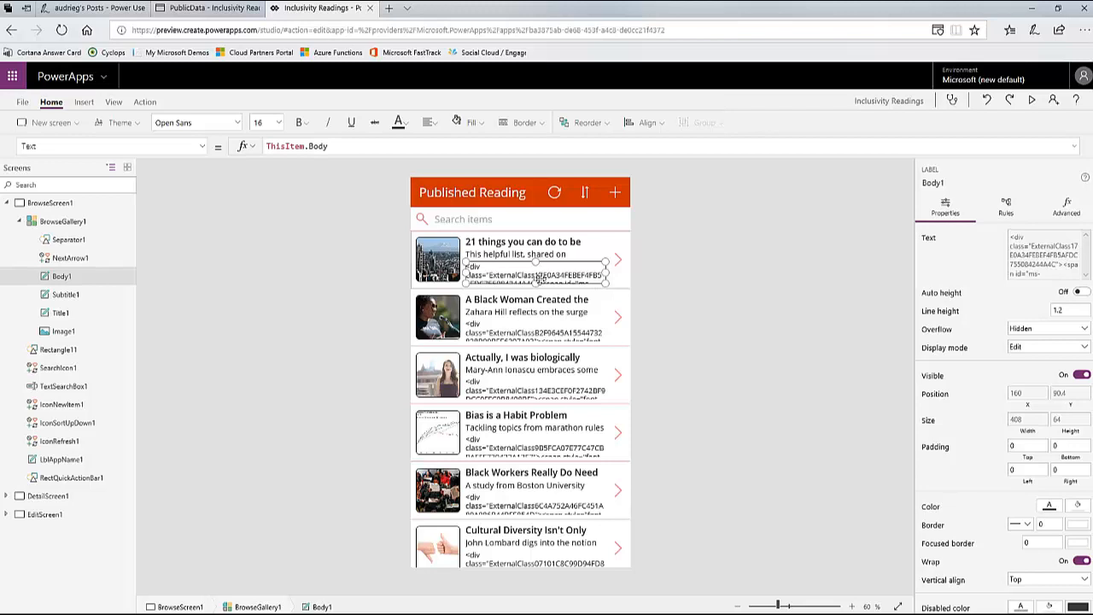
pyautogui.click(800, 606)
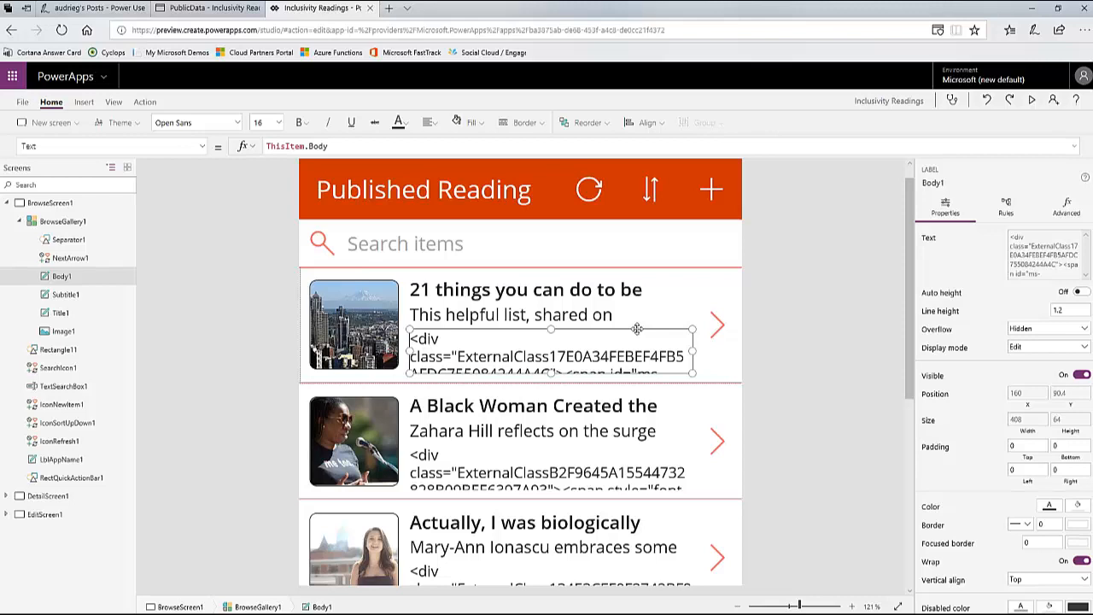
pyautogui.press('Delete')
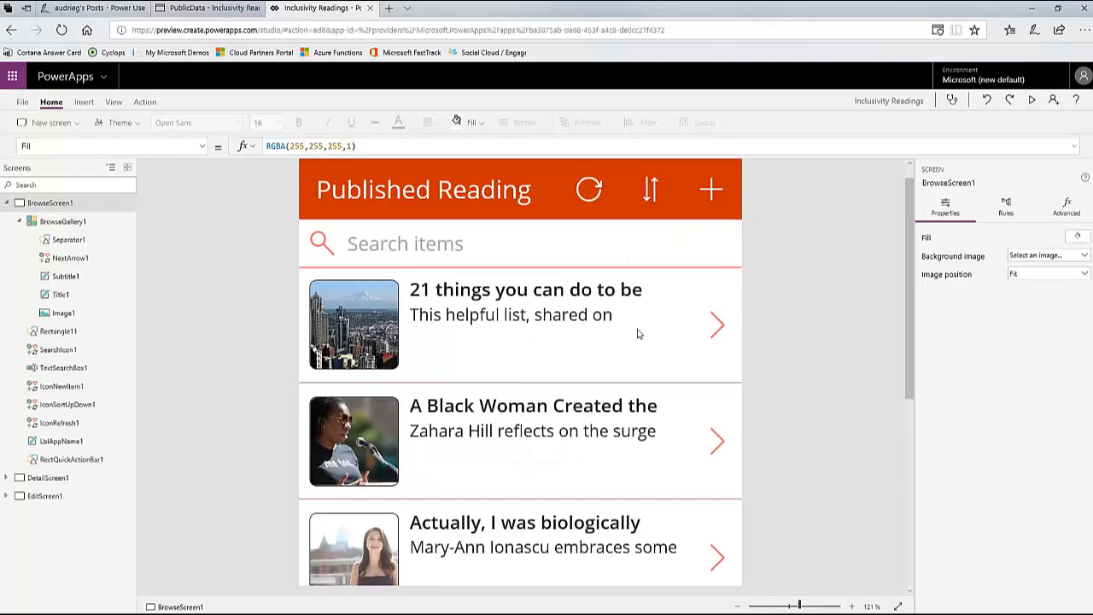
# Step: Expand the gallery's subtitle label to its full text by turning auto height on, and switch auto height off again
pyautogui.click(539, 326)
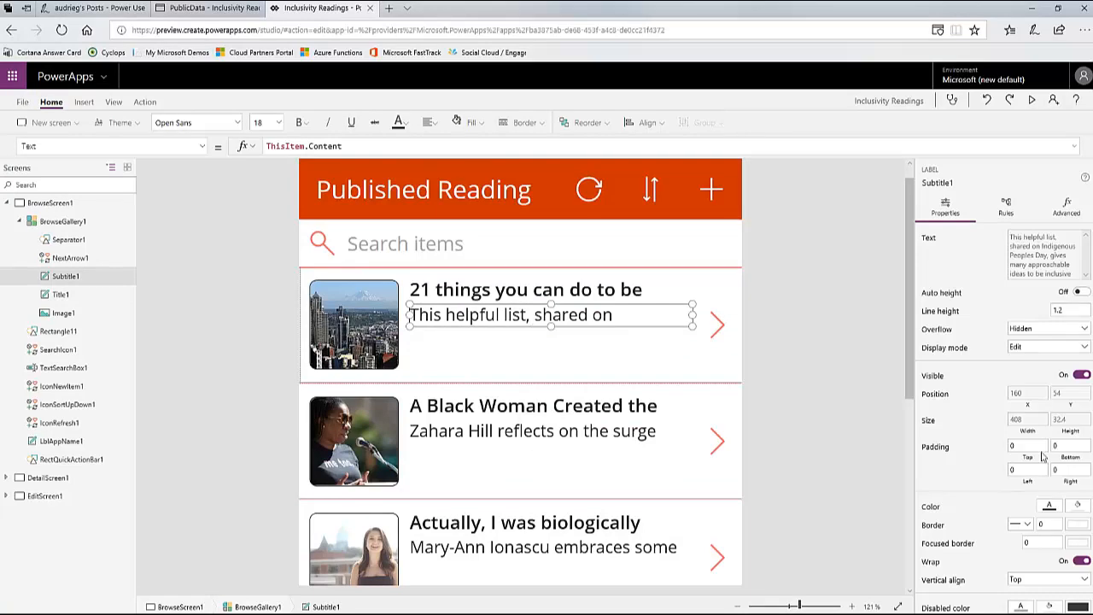
pyautogui.click(1083, 292)
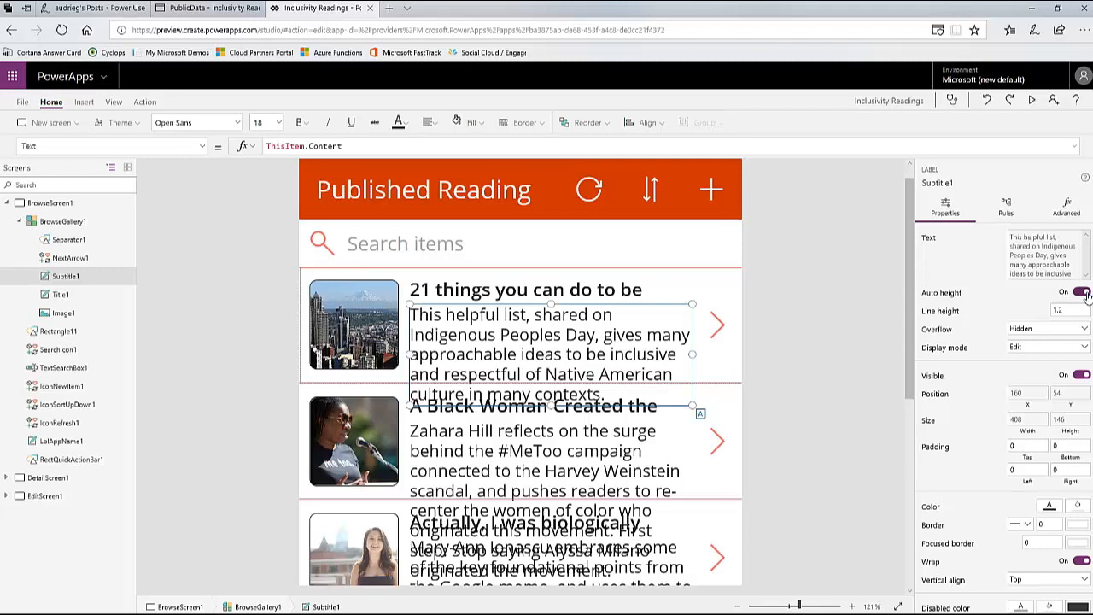
pyautogui.click(1082, 292)
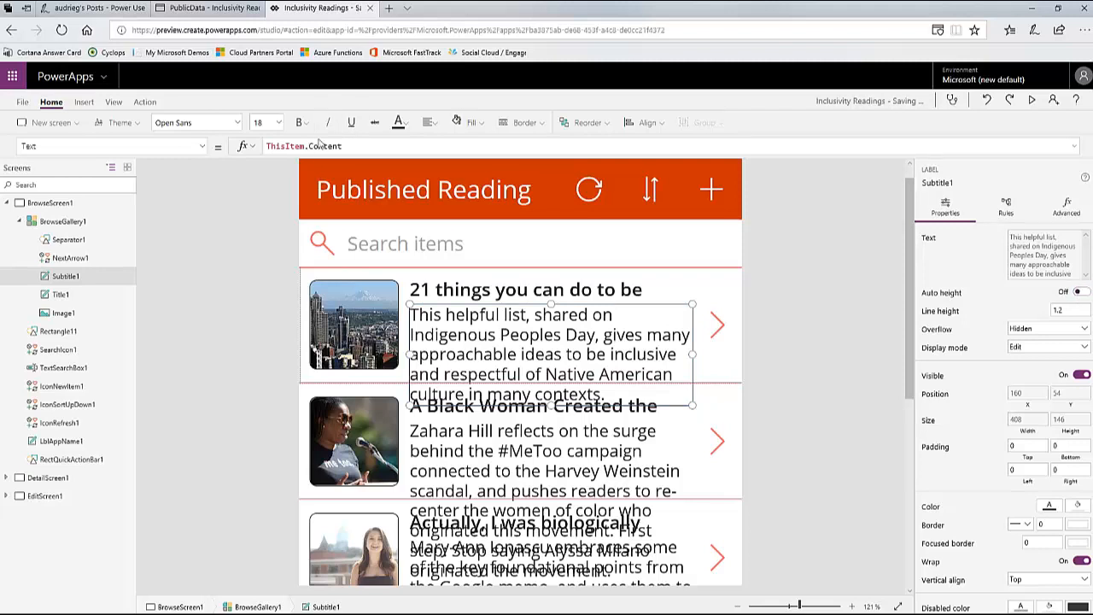
# Step: Switch to the SharePoint list and show its All Items view to look over the columns
pyautogui.click(247, 6)
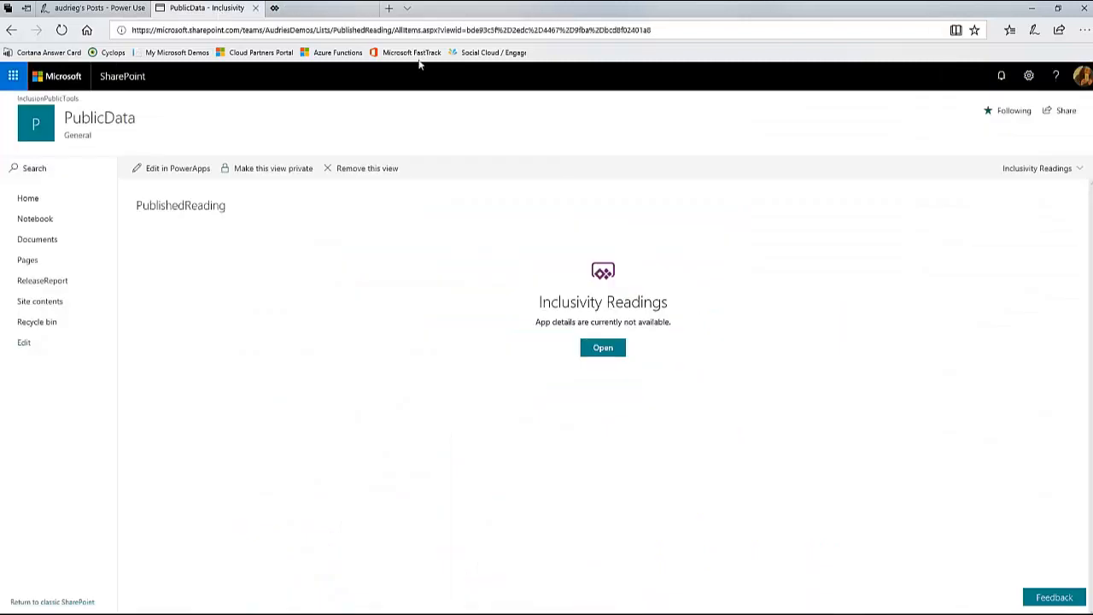
pyautogui.click(1078, 168)
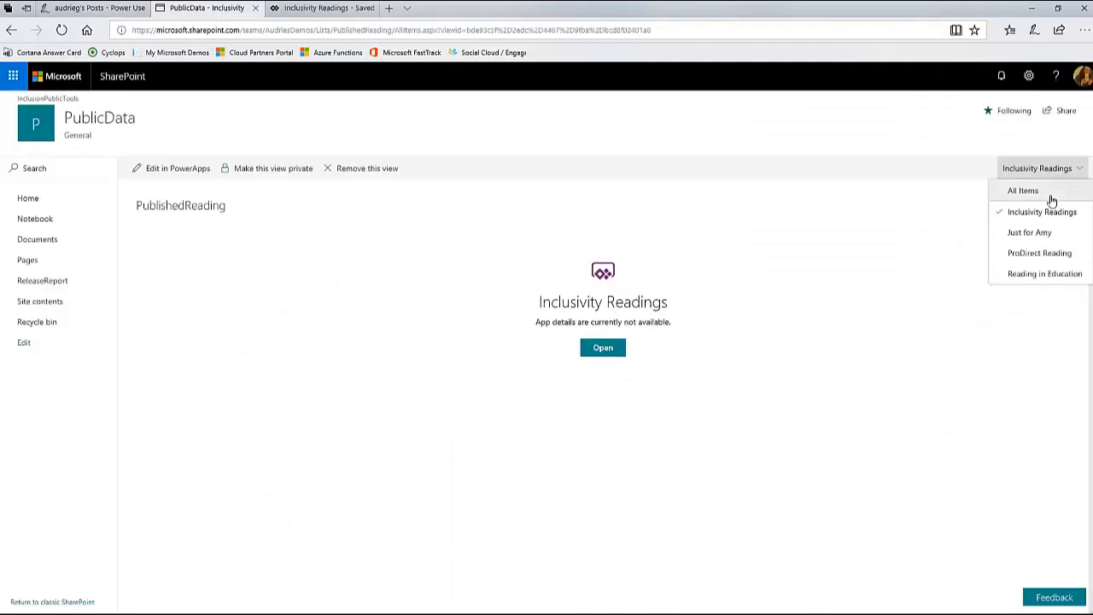
pyautogui.click(1054, 196)
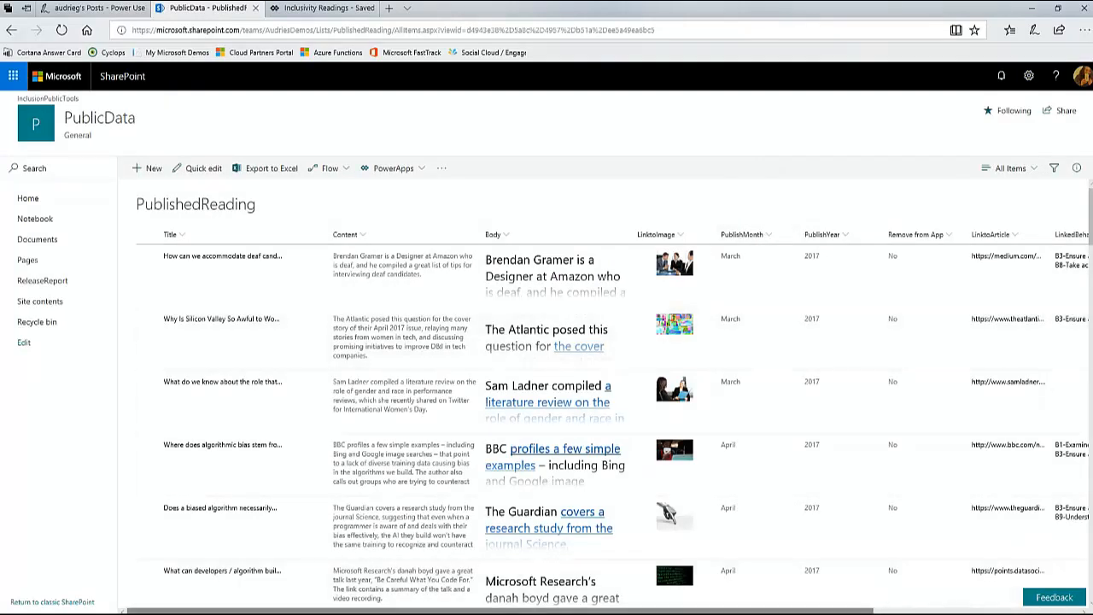
pyautogui.moveTo(718, 610); pyautogui.dragTo(662, 604)
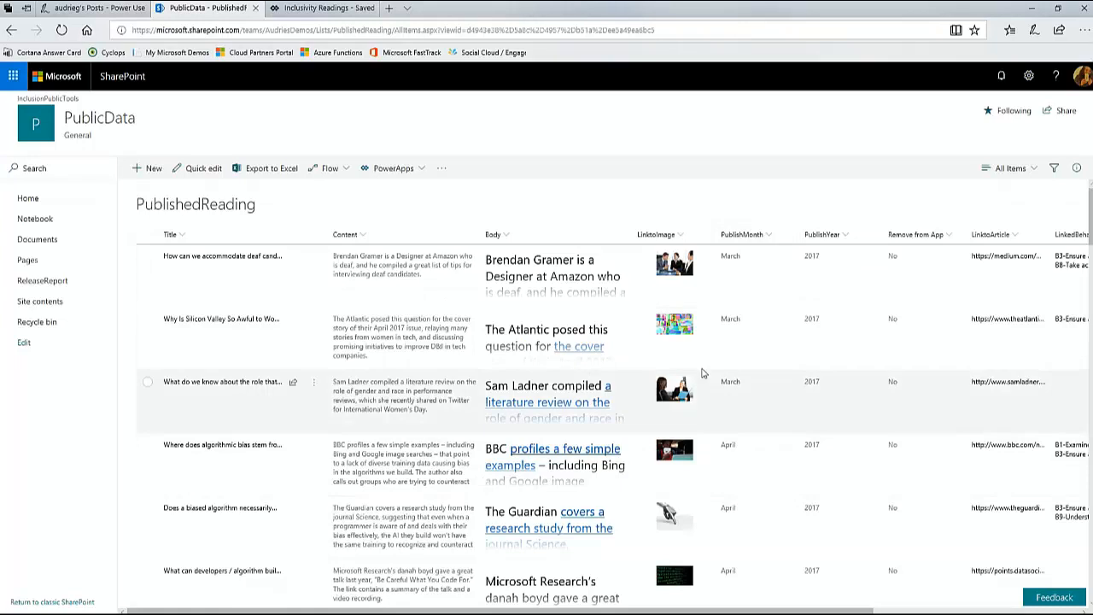
# Step: Switch back to the PowerApps studio and set the gallery subtitle's text formula to ThisItem.PublishMonth.Value
pyautogui.click(326, 8)
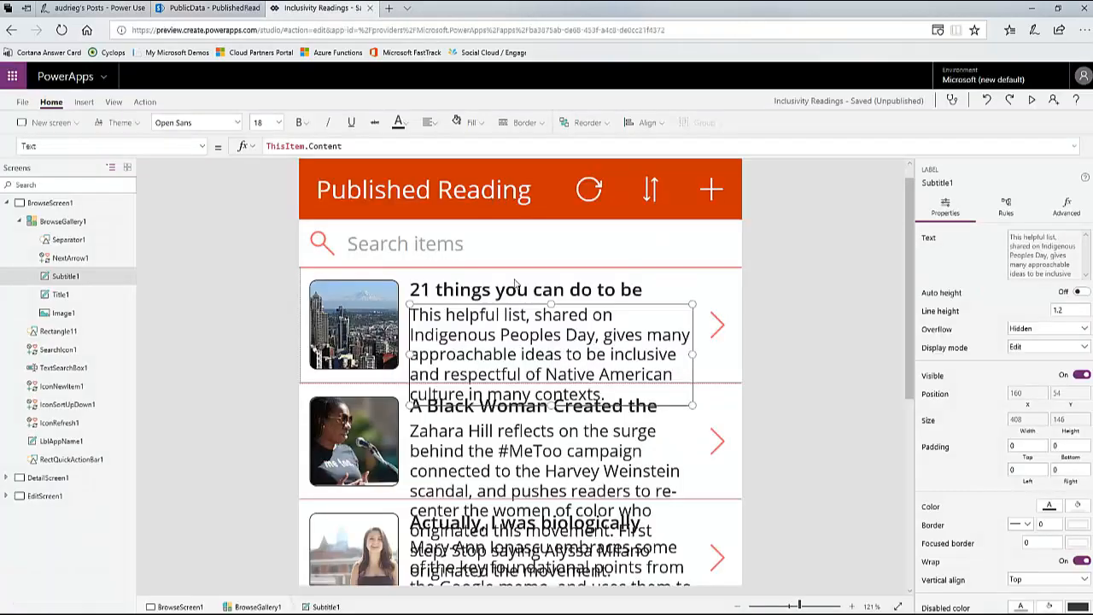
pyautogui.doubleClick(356, 146)
pyautogui.write('Pub')
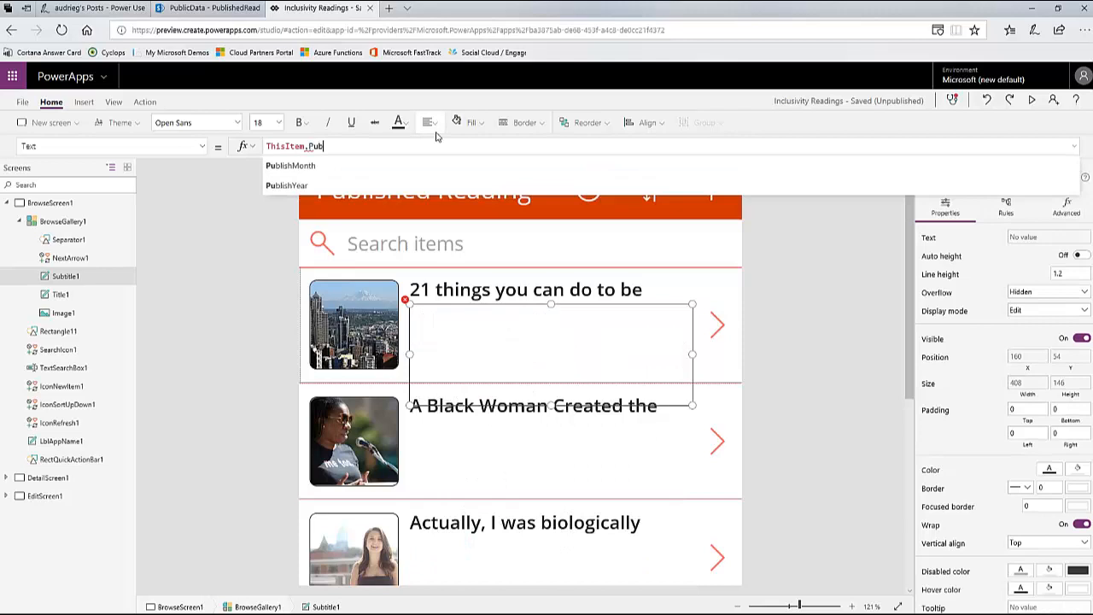
pyautogui.write('lishMonth')
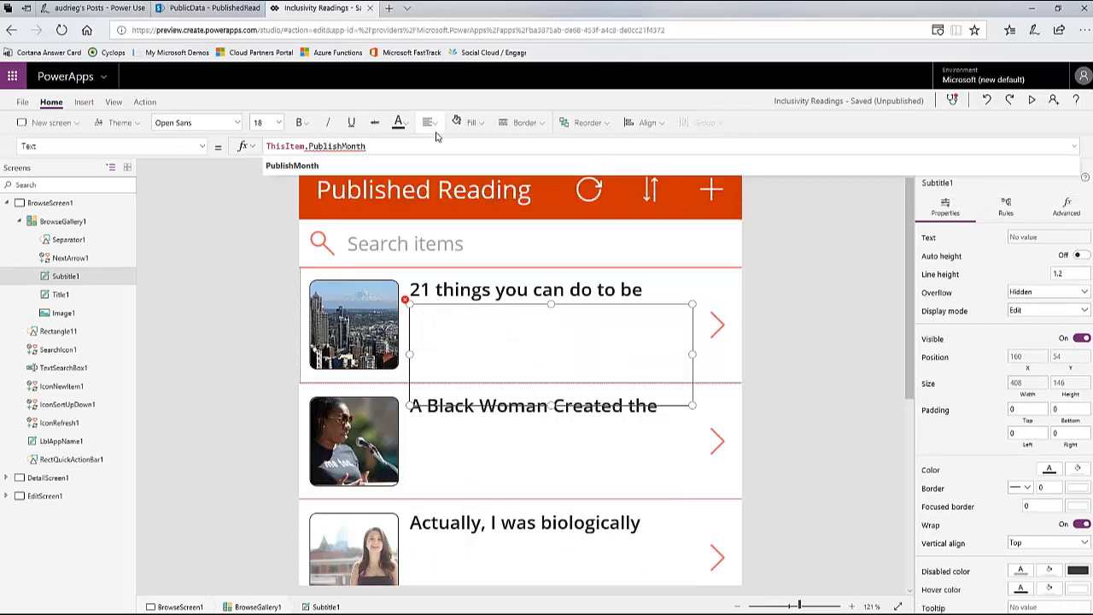
pyautogui.write('.Value')
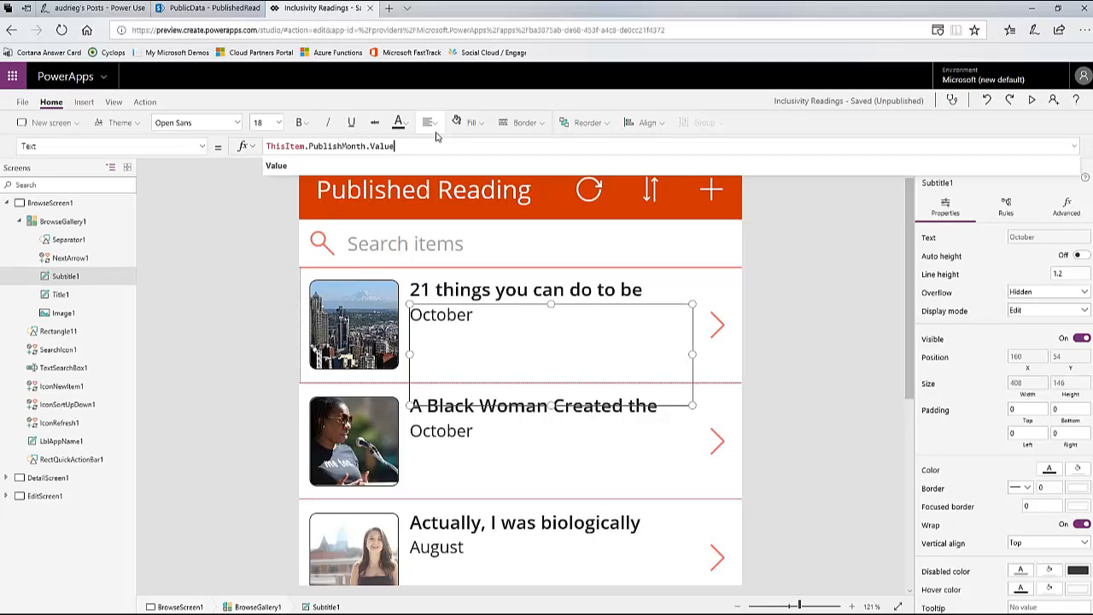
pyautogui.click(367, 146)
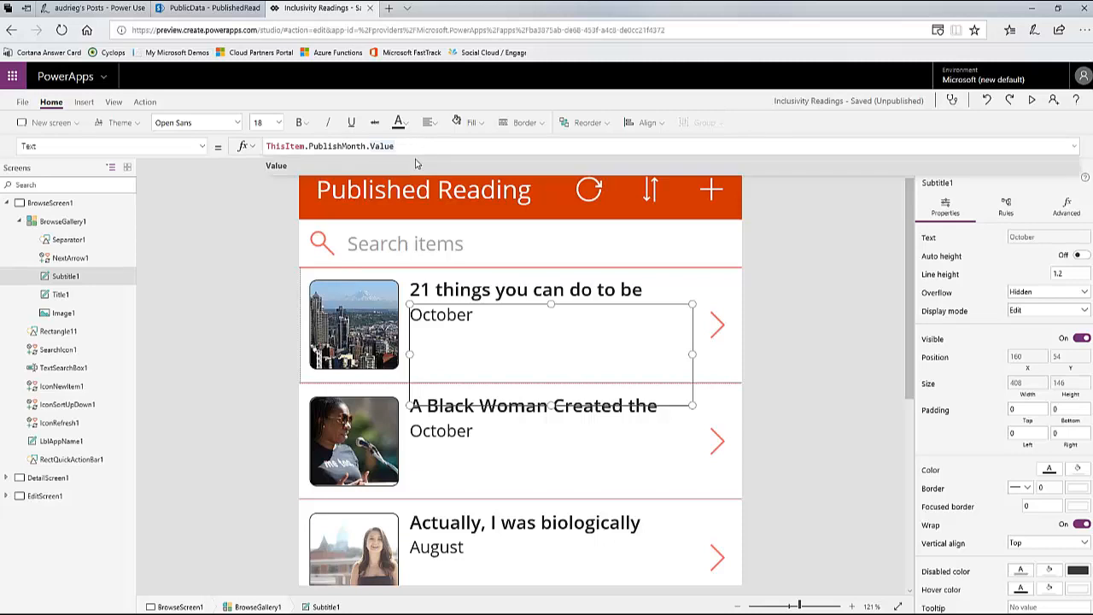
pyautogui.click(417, 163)
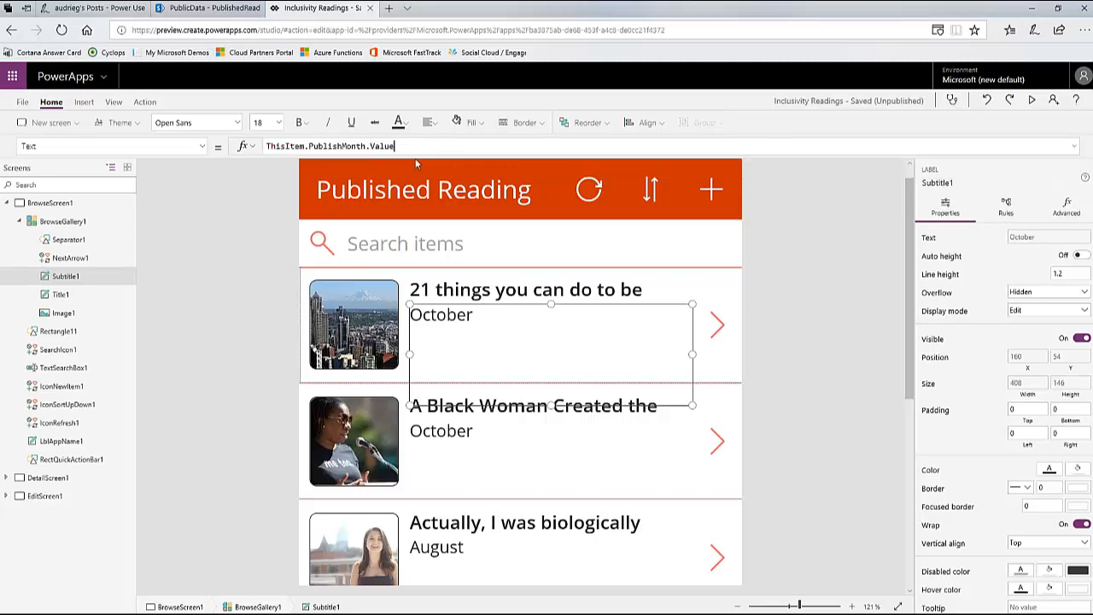
# Step: Turn on auto height for the gallery's subtitle label and check the months across the items
pyautogui.click(1080, 256)
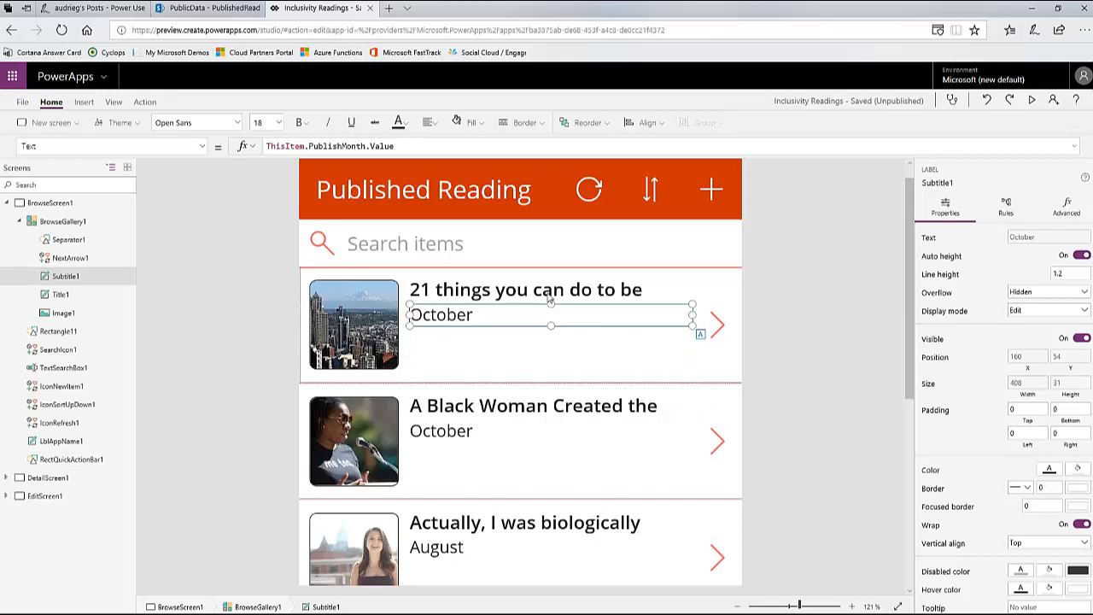
pyautogui.scroll(-5, 519, 390)
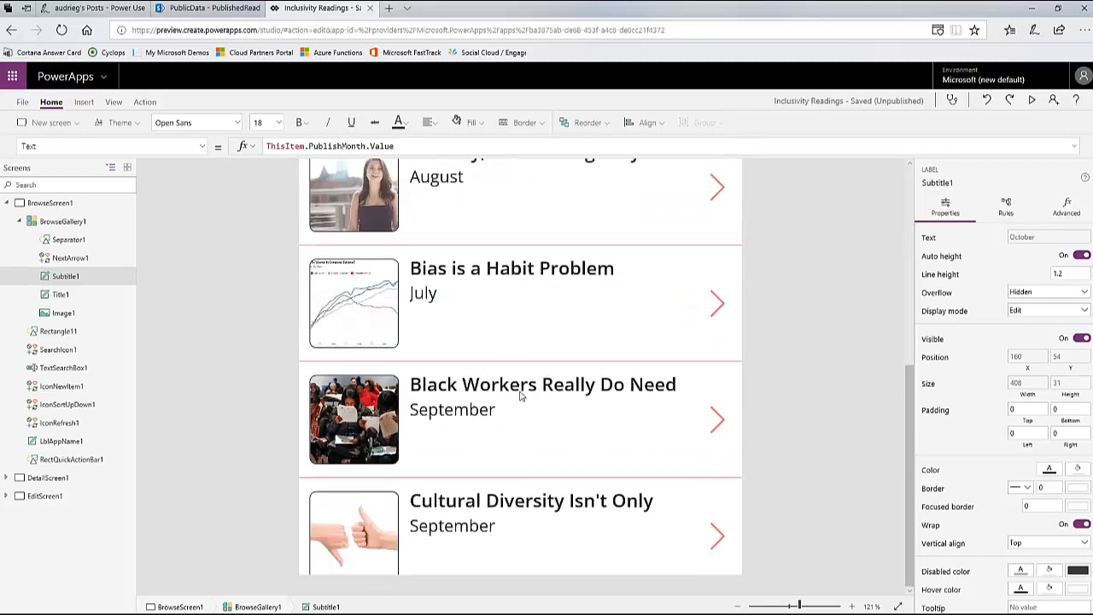
pyautogui.scroll(5, 521, 395)
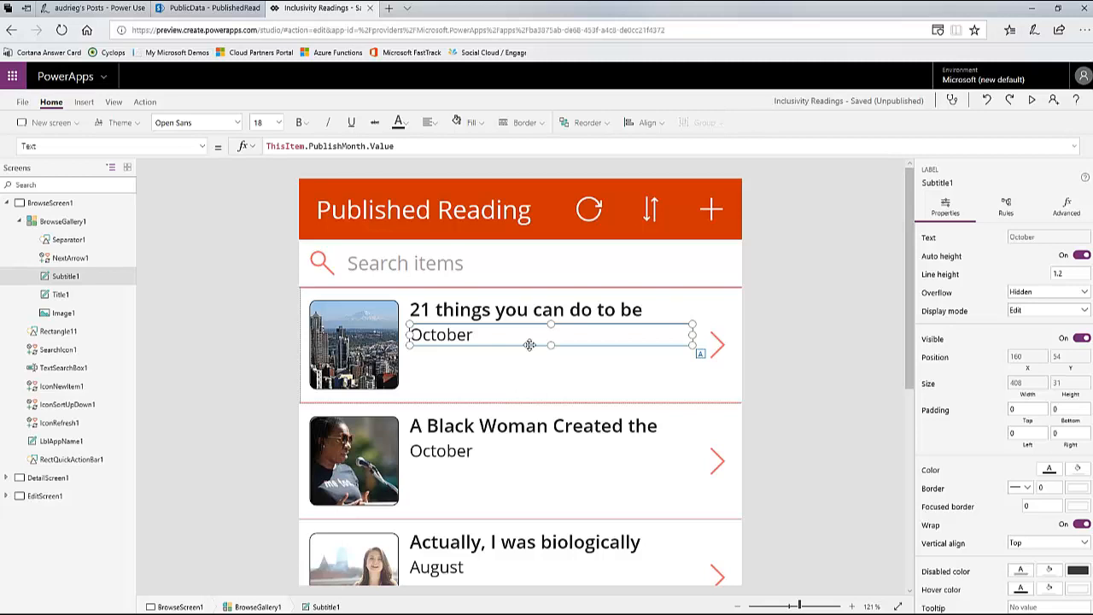
# Step: Turn on auto height for the gallery's title label so full article titles are shown
pyautogui.click(531, 314)
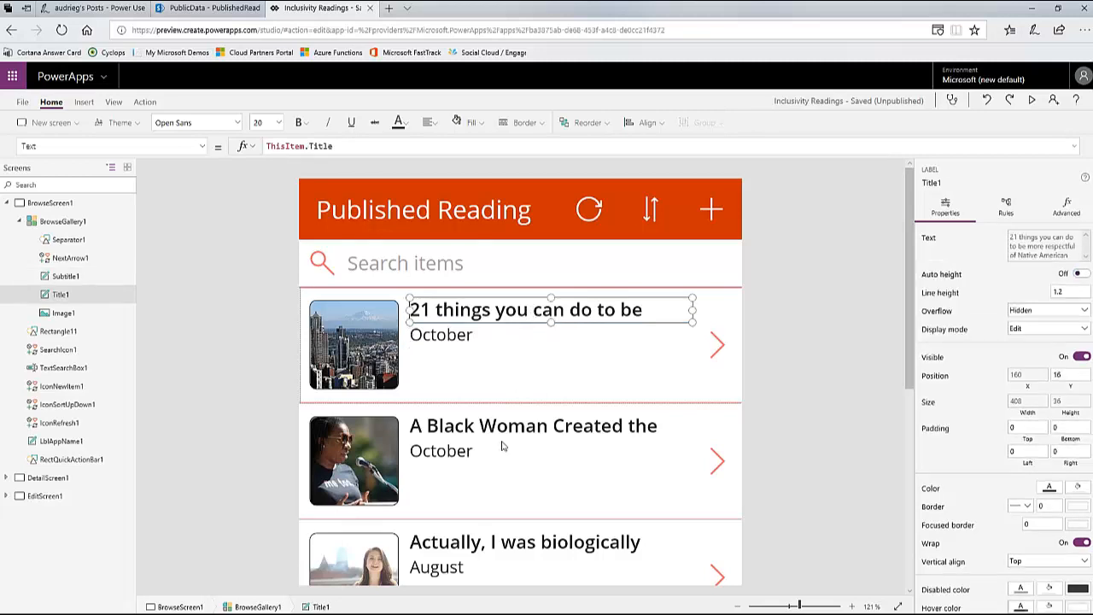
pyautogui.click(1077, 275)
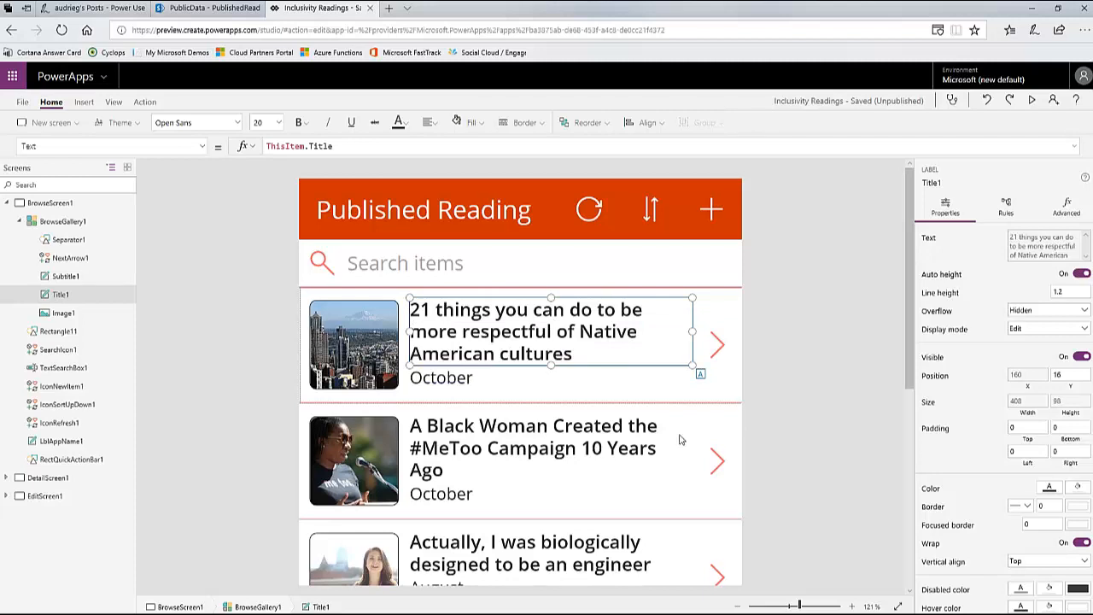
pyautogui.scroll(-5, 654, 435)
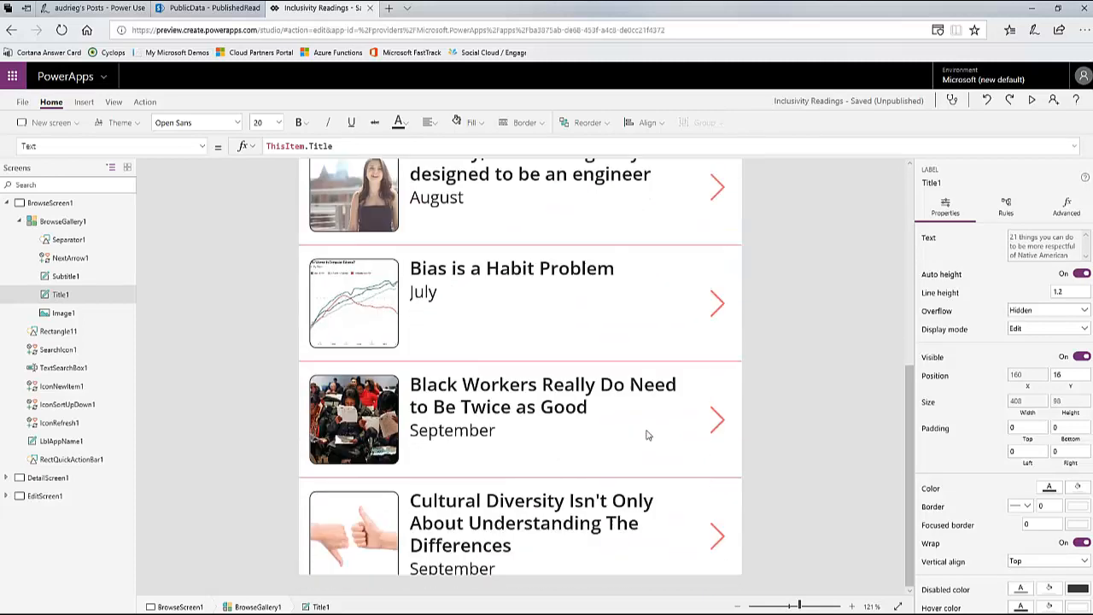
pyautogui.scroll(5, 647, 435)
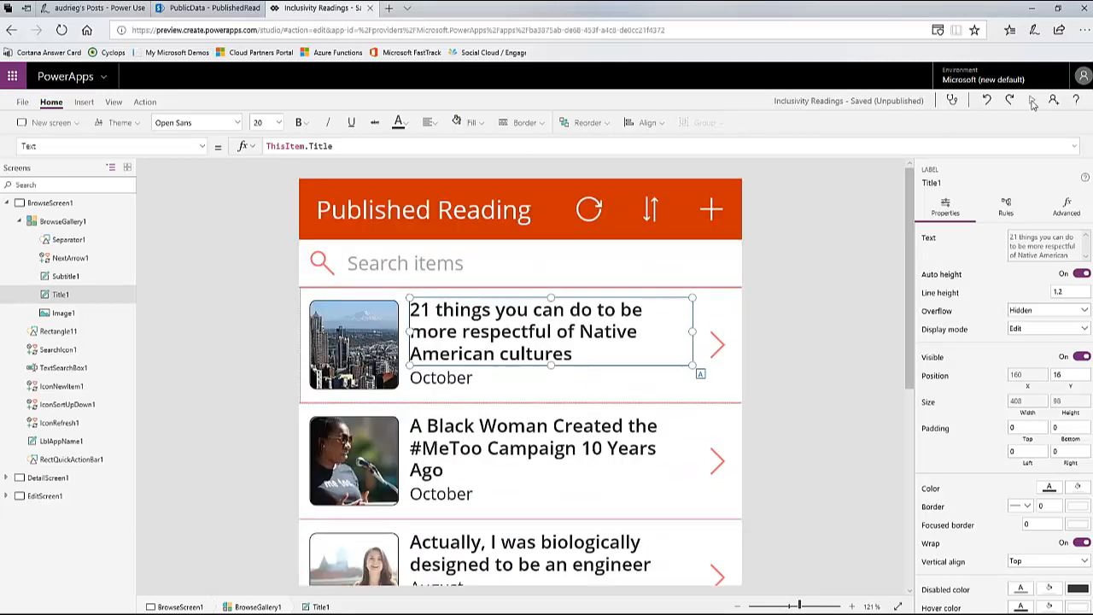
# Step: Preview the app, look through the detail fields of the first reading, and close the preview
pyautogui.press('F5')
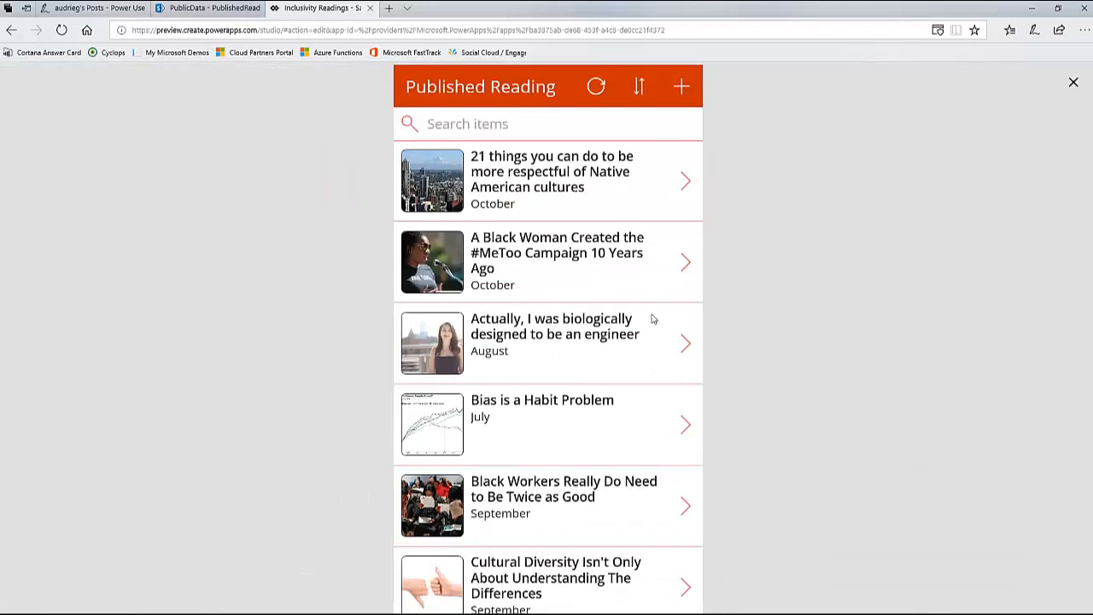
pyautogui.scroll(-1, 627, 348)
pyautogui.scroll(1, 627, 348)
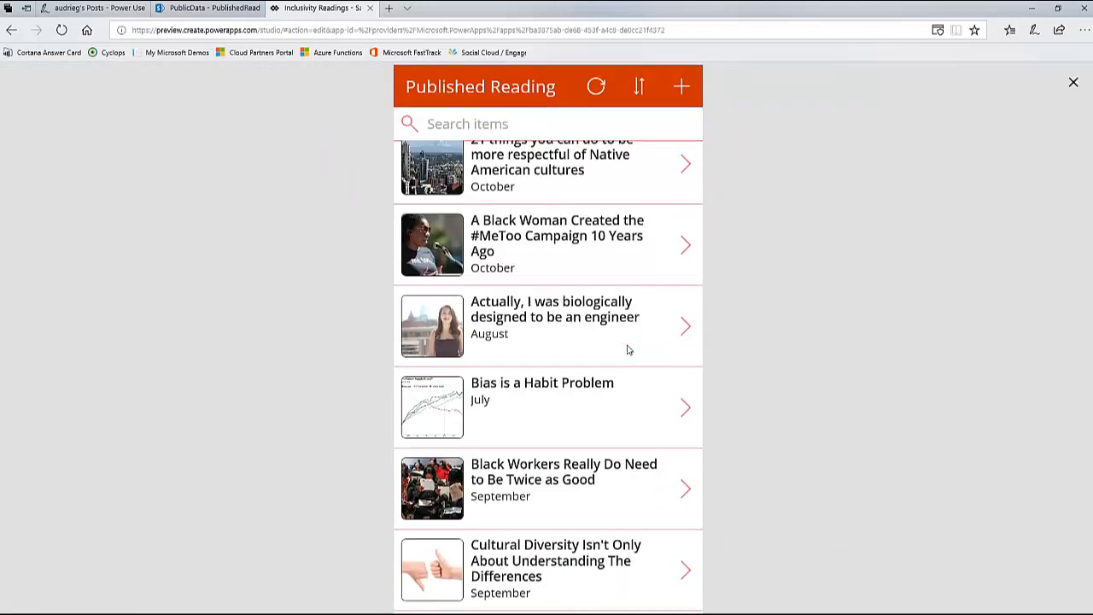
pyautogui.click(686, 182)
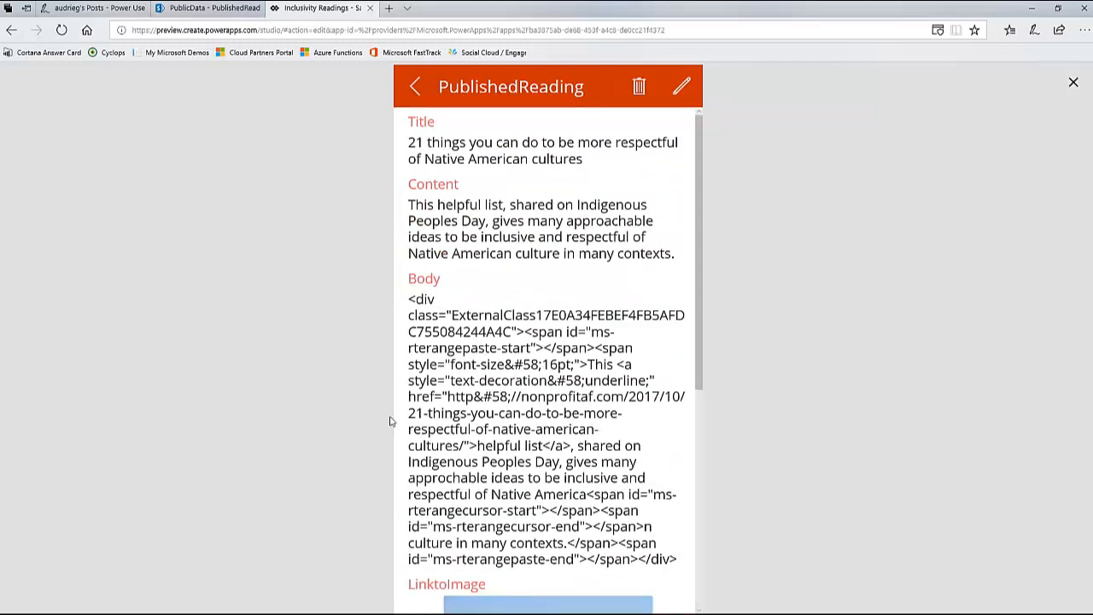
pyautogui.scroll(-5, 547, 424)
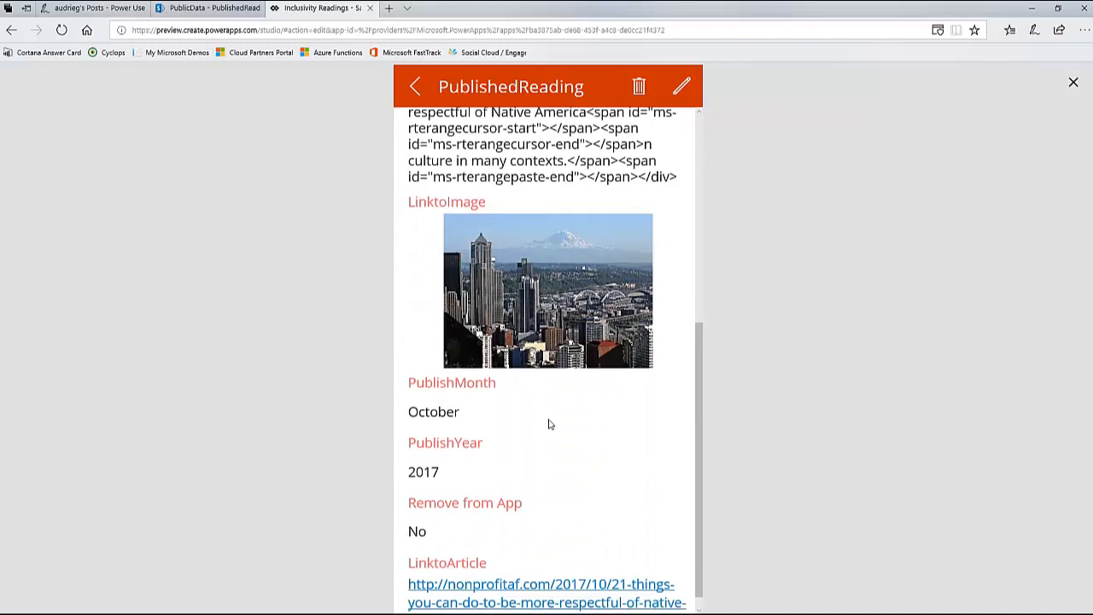
pyautogui.scroll(-1, 549, 424)
pyautogui.scroll(5, 551, 426)
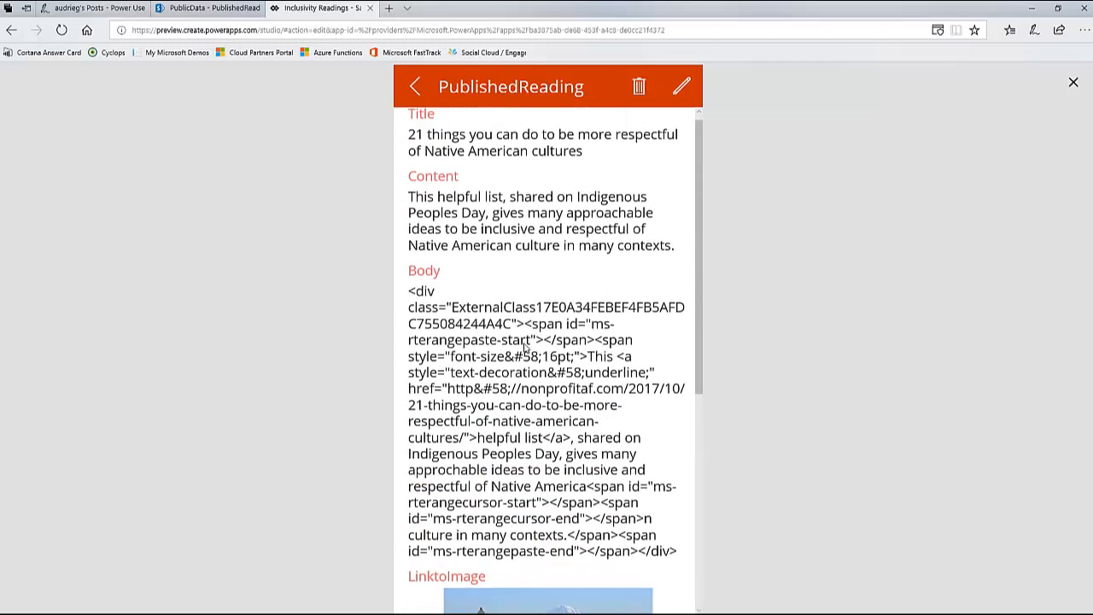
pyautogui.click(1075, 84)
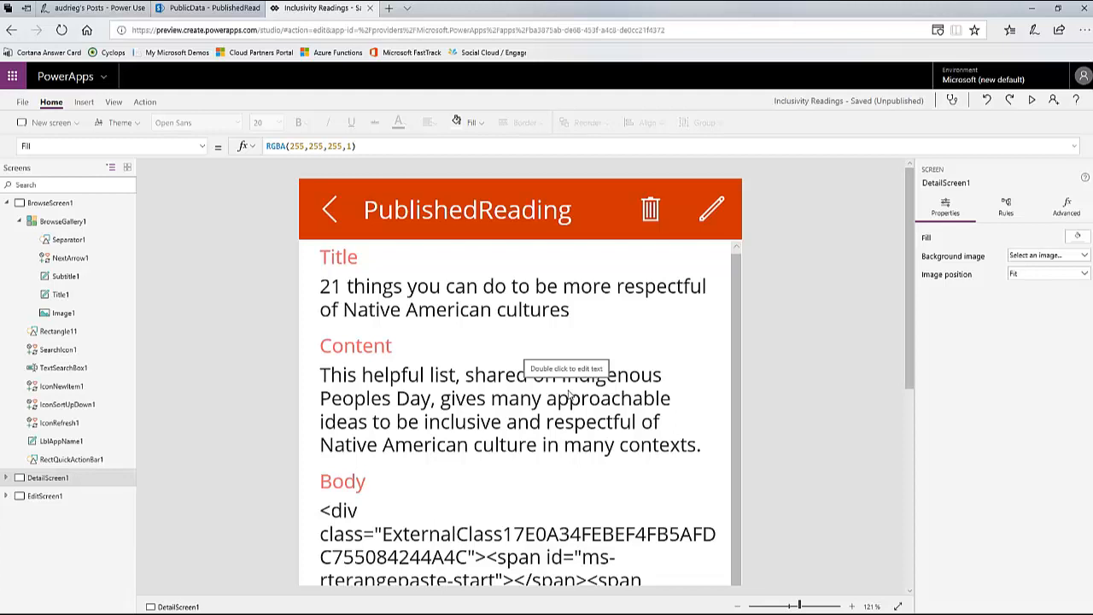
# Step: Change the detail screen's header text to "Reading Details"
pyautogui.doubleClick(482, 218)
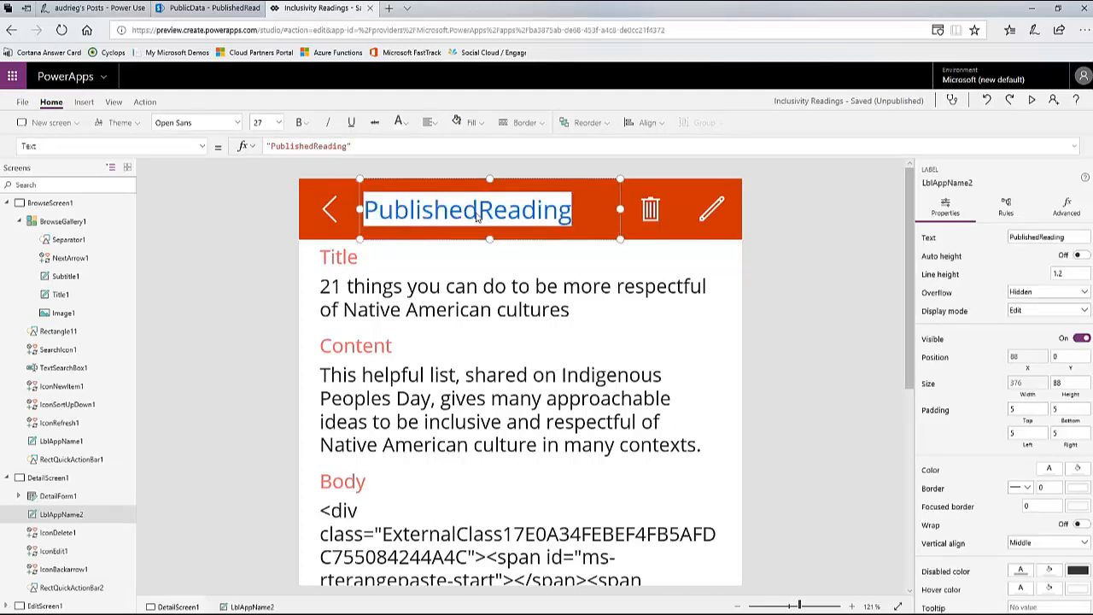
pyautogui.write('Reading Det')
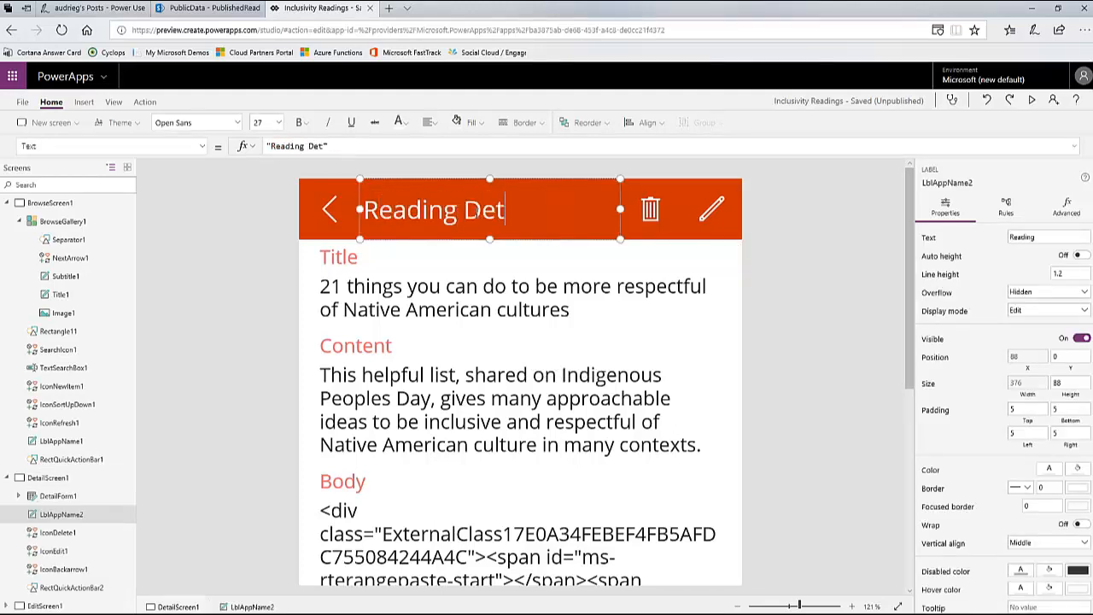
pyautogui.write('ails')
# Step: Select the Body data card in the detail form and unlock it so its properties can be changed
pyautogui.scroll(-1, 545, 419)
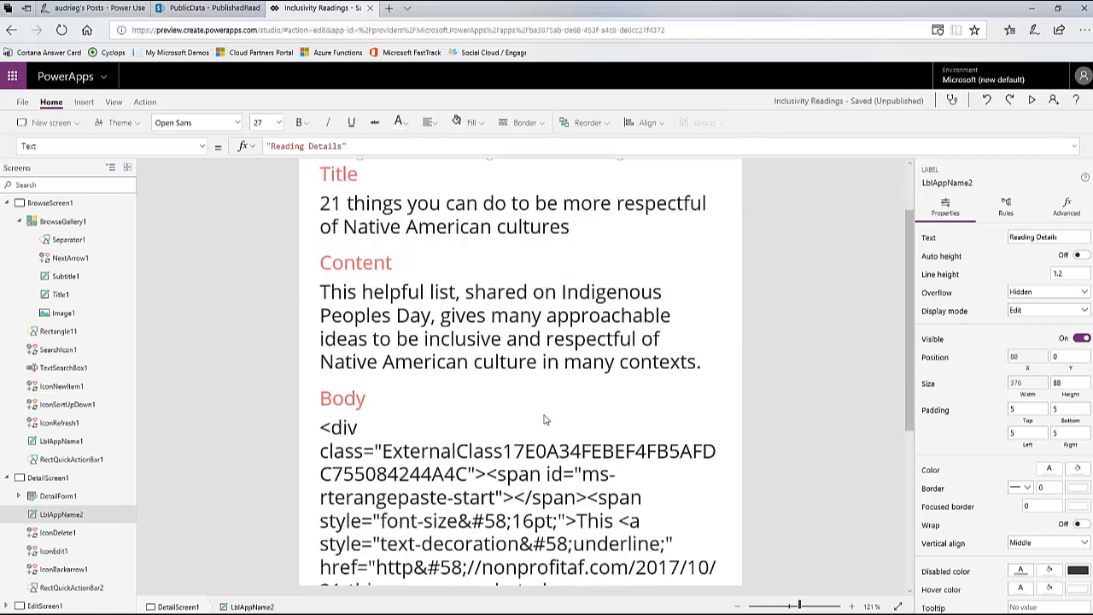
pyautogui.scroll(-1, 545, 420)
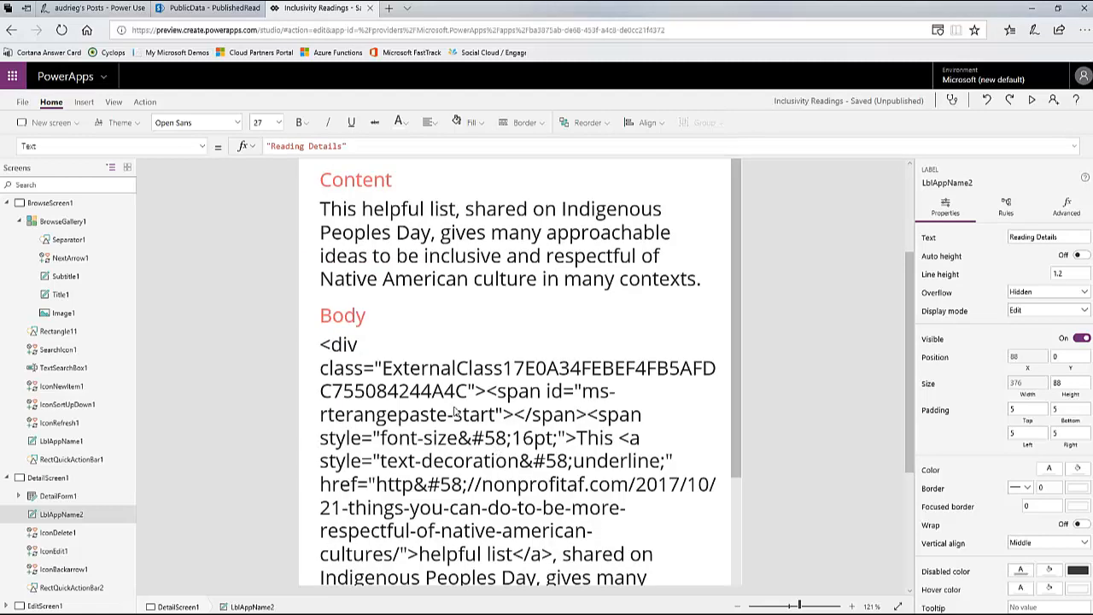
pyautogui.click(367, 369)
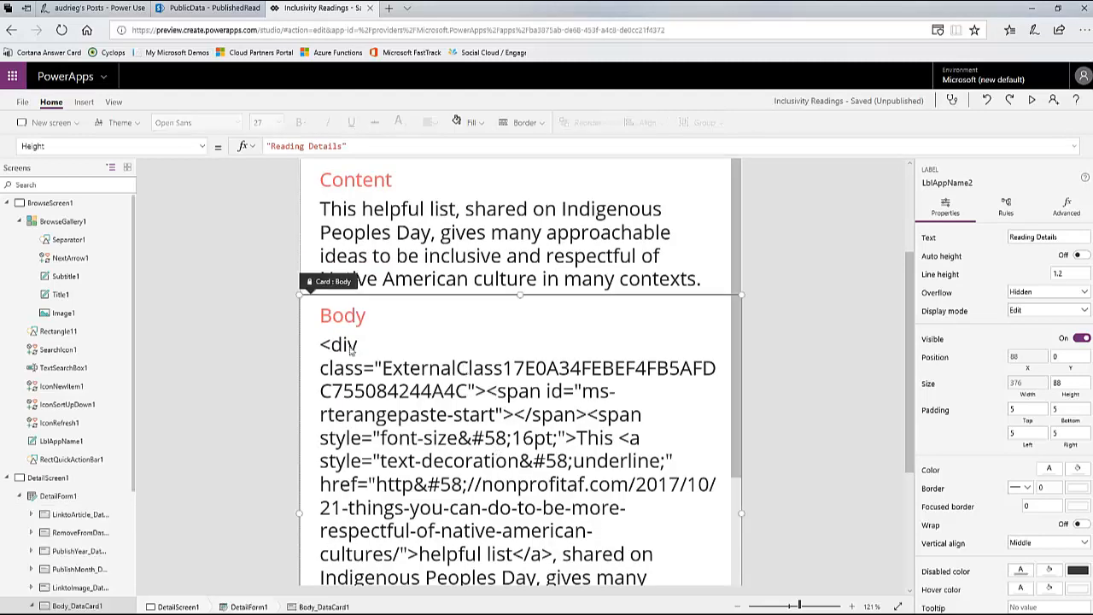
pyautogui.click(350, 348)
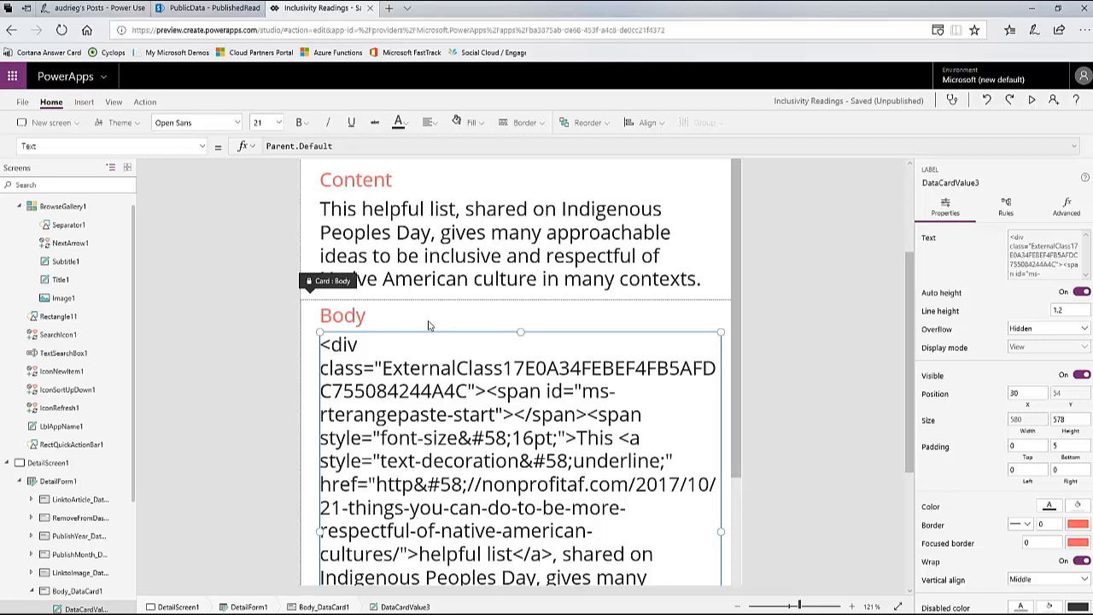
pyautogui.click(363, 312)
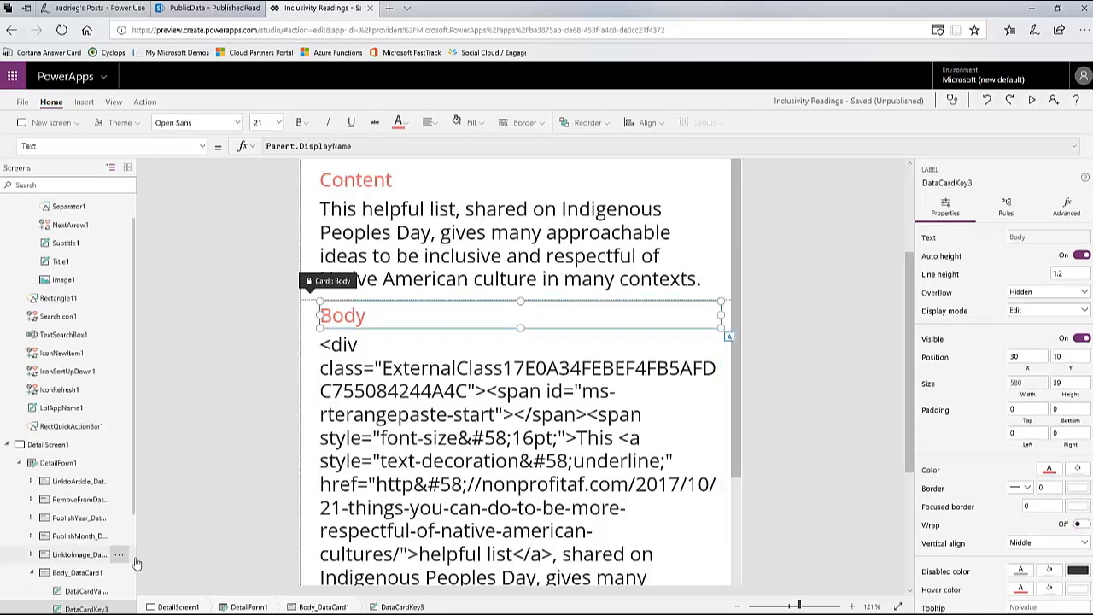
pyautogui.scroll(-1, 120, 559)
pyautogui.click(74, 510)
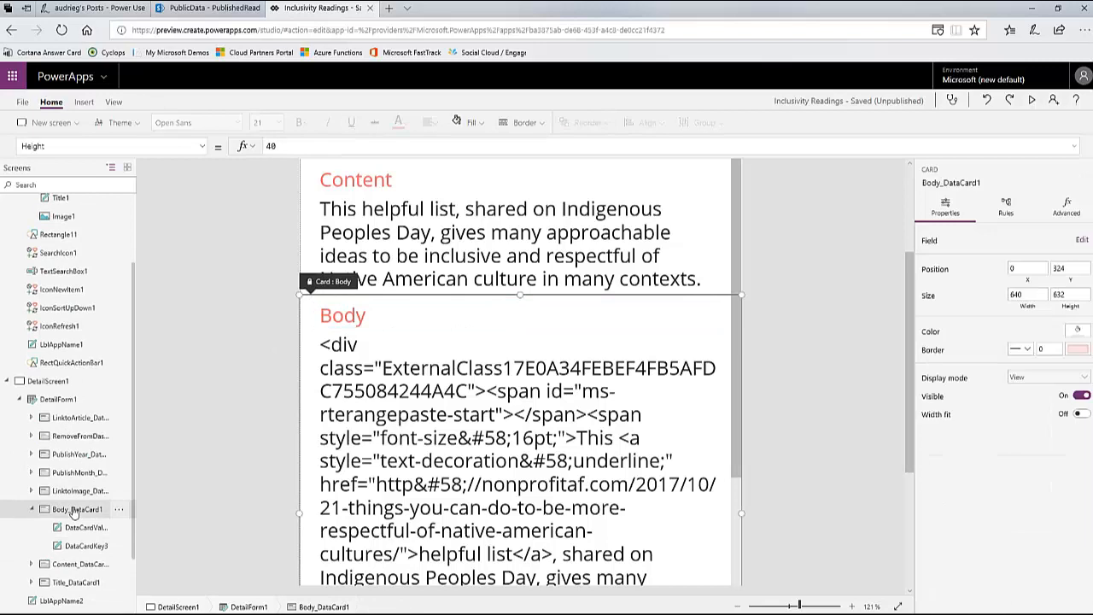
pyautogui.click(1067, 209)
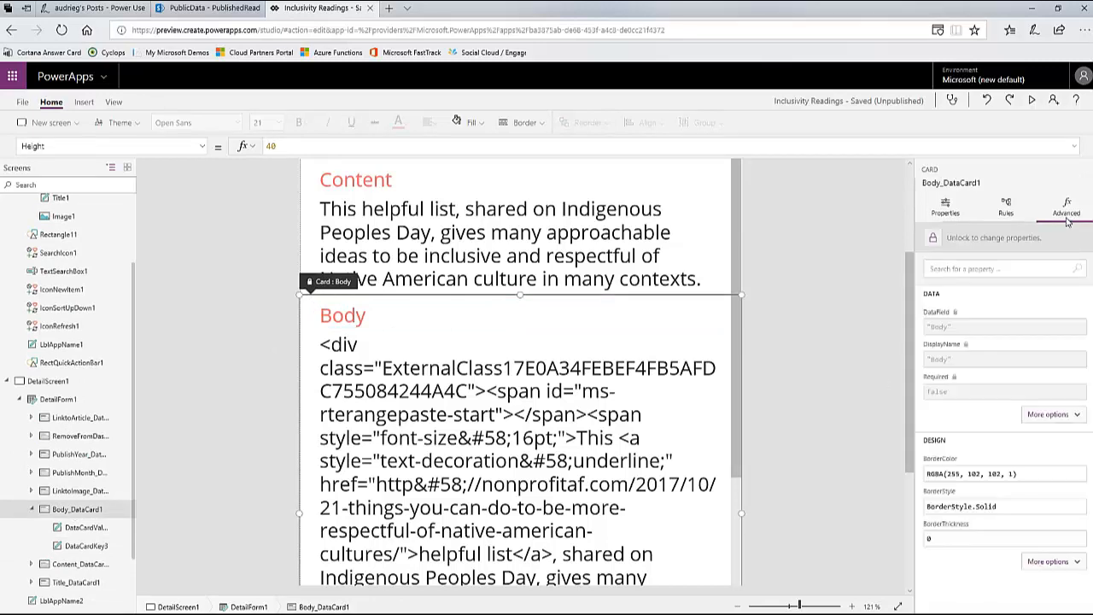
pyautogui.click(935, 241)
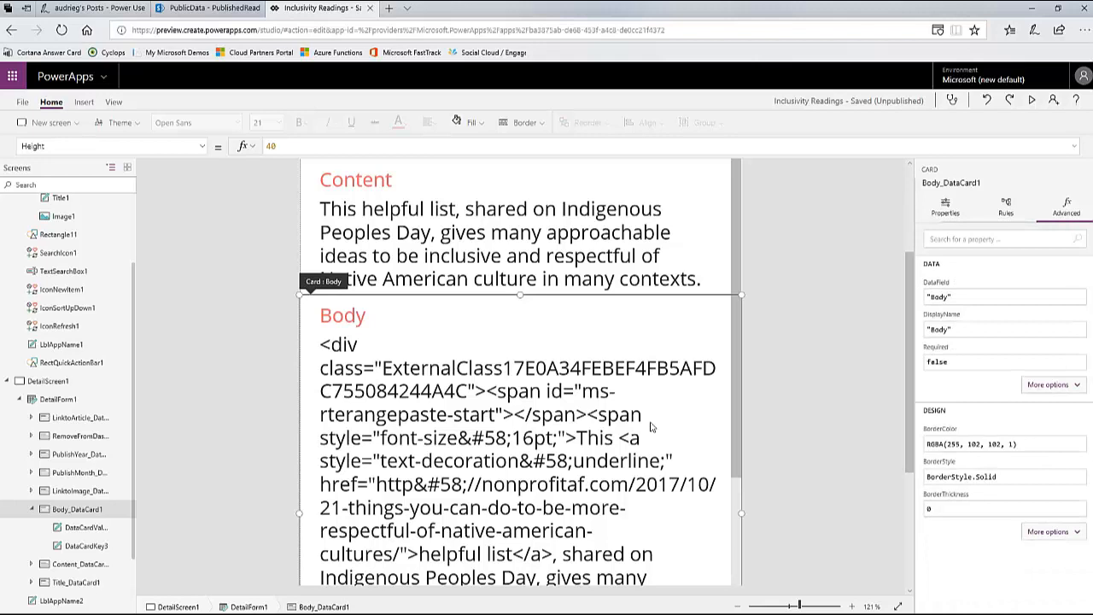
# Step: Copy the name DataCardValue3 from the label showing the Body's raw HTML, and delete that label
pyautogui.click(371, 355)
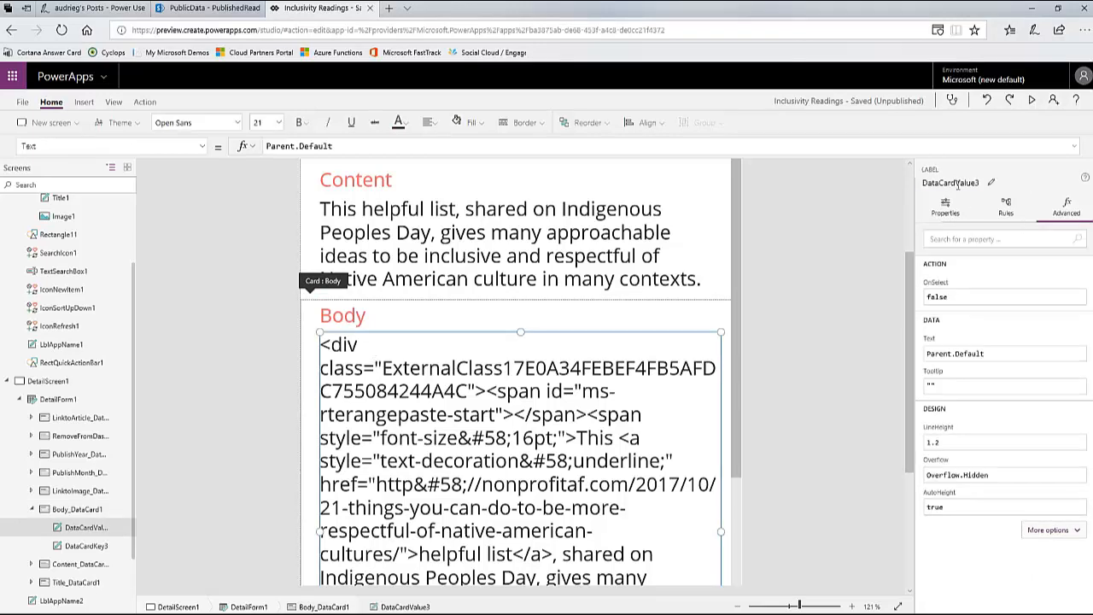
pyautogui.click(993, 185)
pyautogui.hotkey('ctrl', 'c')
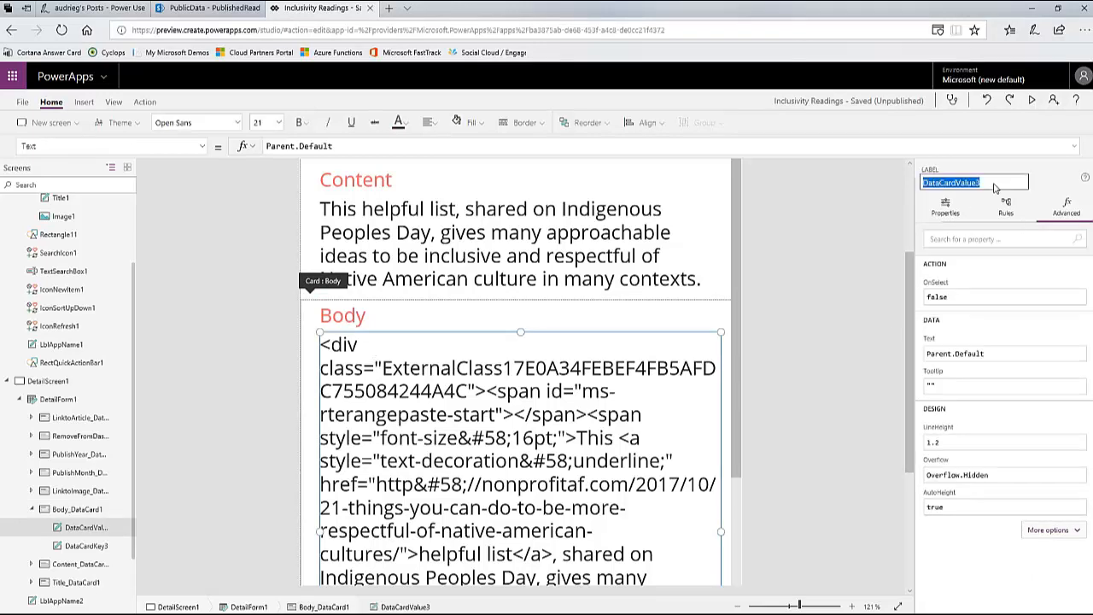
pyautogui.click(1047, 176)
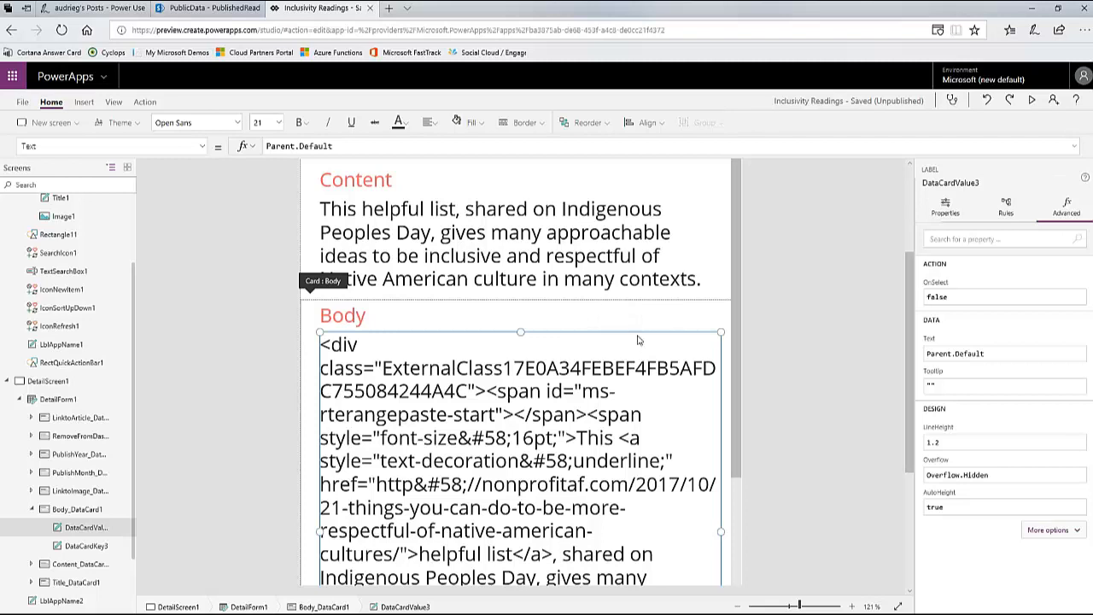
pyautogui.press('Delete')
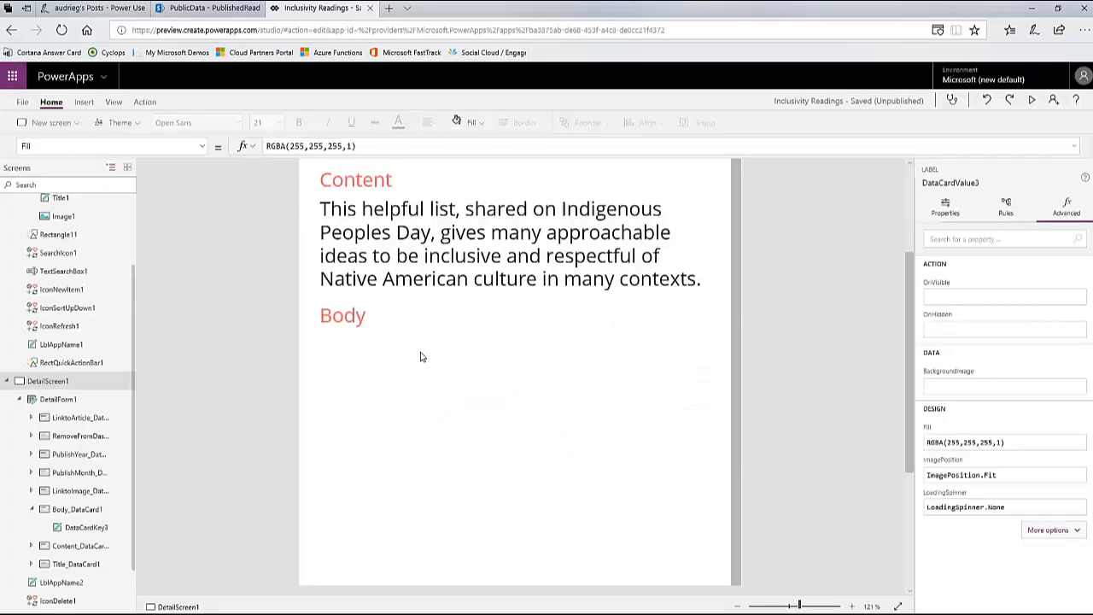
# Step: Insert an HTML text control into the Body data card of the detail form
pyautogui.click(391, 351)
pyautogui.click(410, 311)
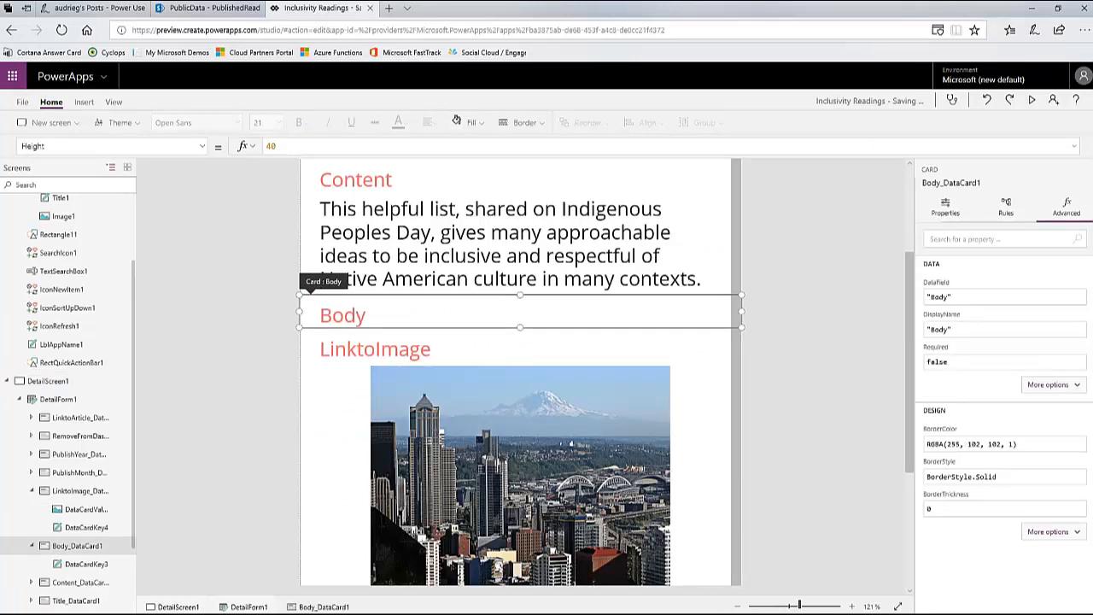
pyautogui.click(82, 102)
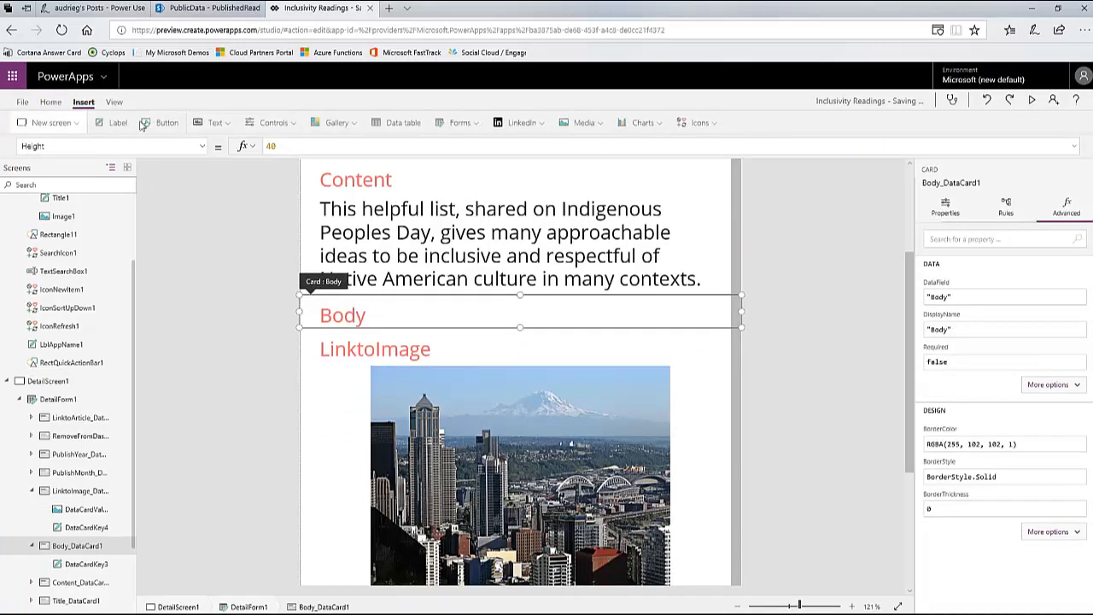
pyautogui.click(215, 123)
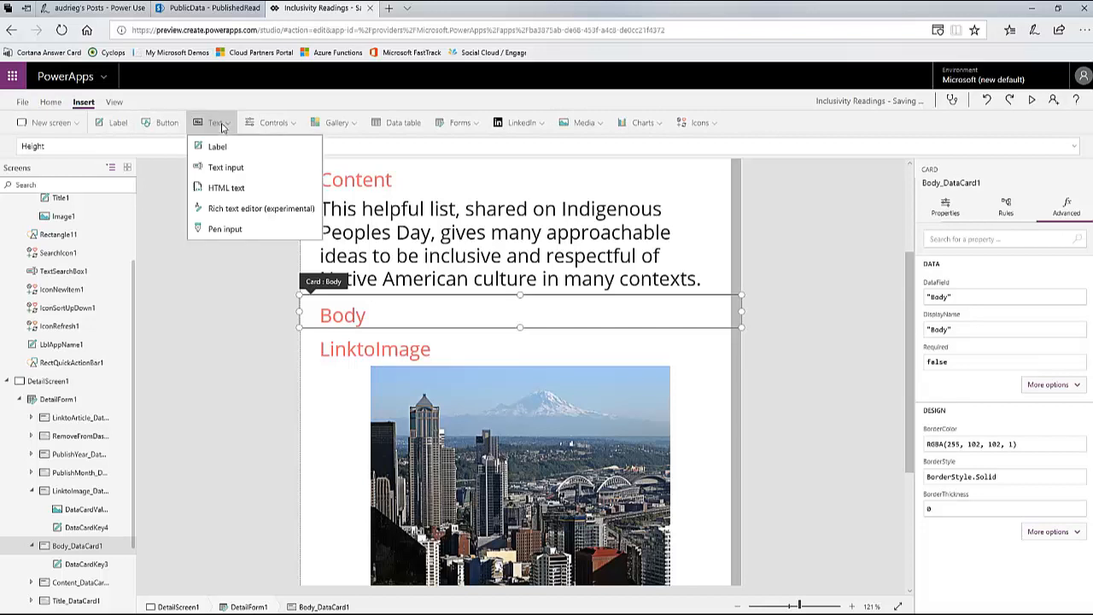
pyautogui.click(224, 188)
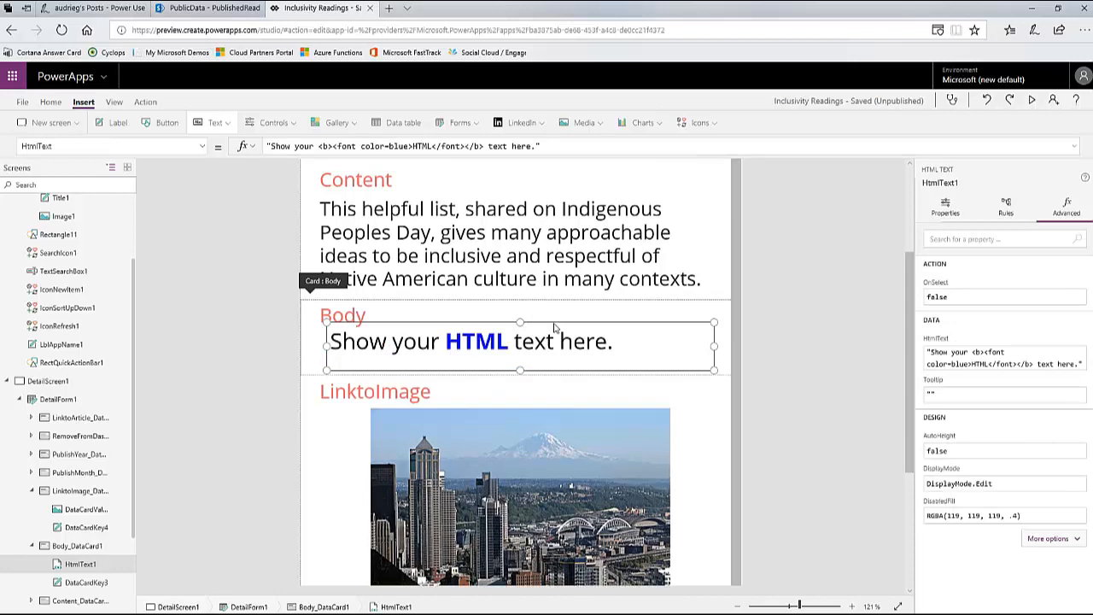
# Step: Enlarge the Body card to a height of about 362 and place the HTML text just below the Body label, about 580 wide
pyautogui.moveTo(551, 338); pyautogui.dragTo(552, 346)
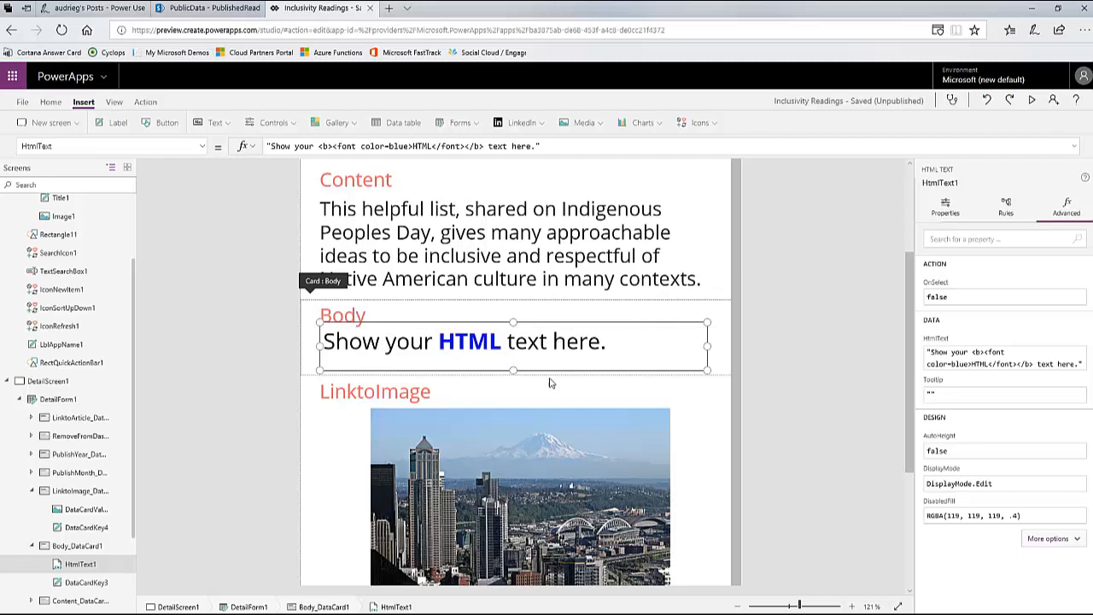
pyautogui.click(516, 383)
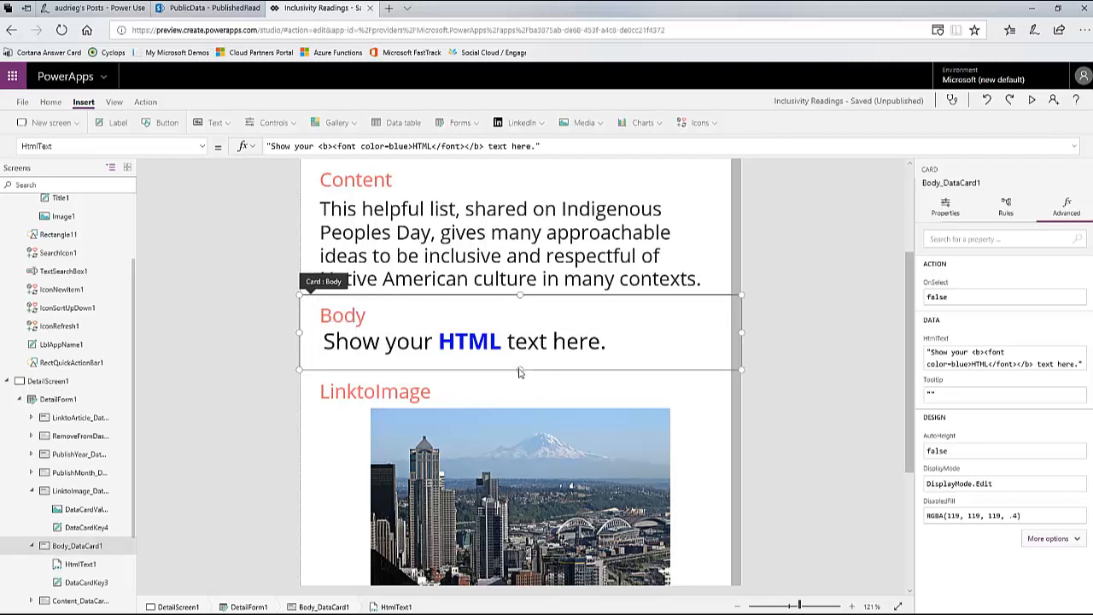
pyautogui.moveTo(519, 370); pyautogui.dragTo(520, 584)
pyautogui.click(481, 361)
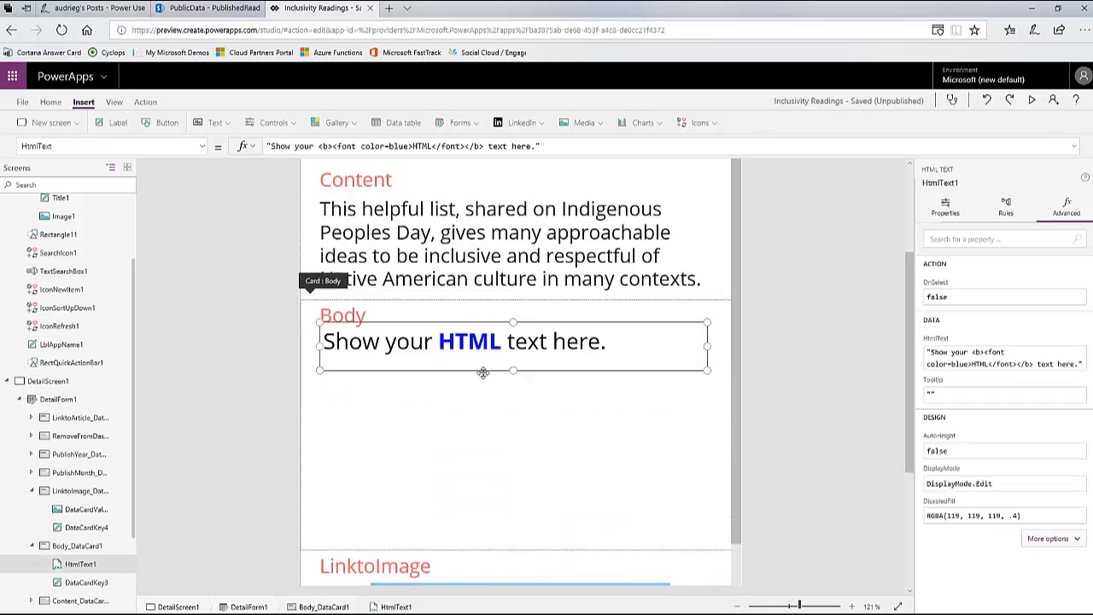
pyautogui.moveTo(483, 371); pyautogui.dragTo(483, 377)
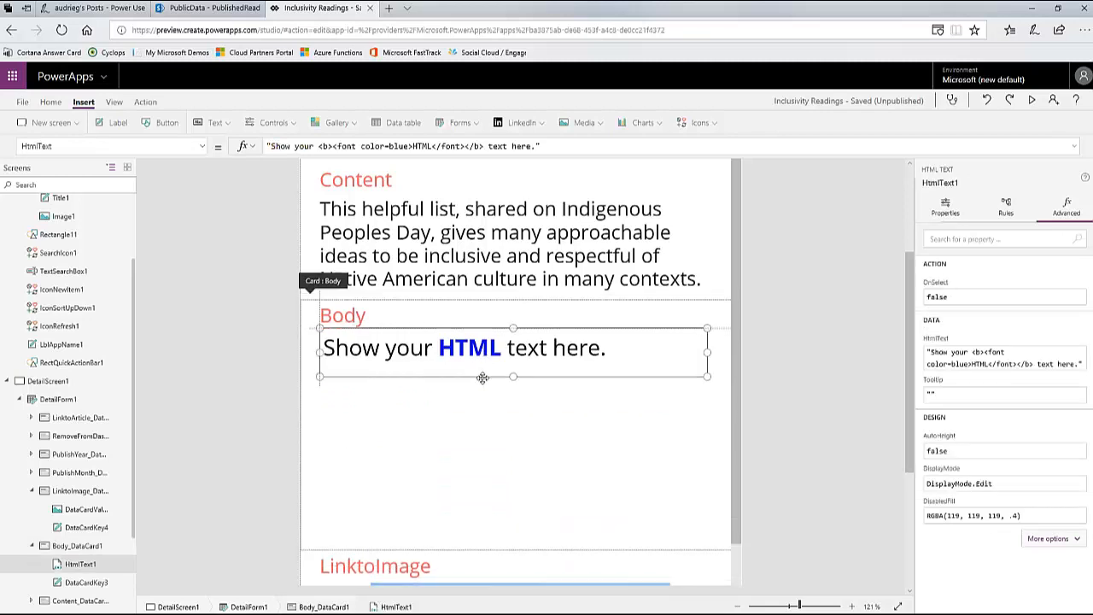
pyautogui.moveTo(707, 353); pyautogui.dragTo(719, 353)
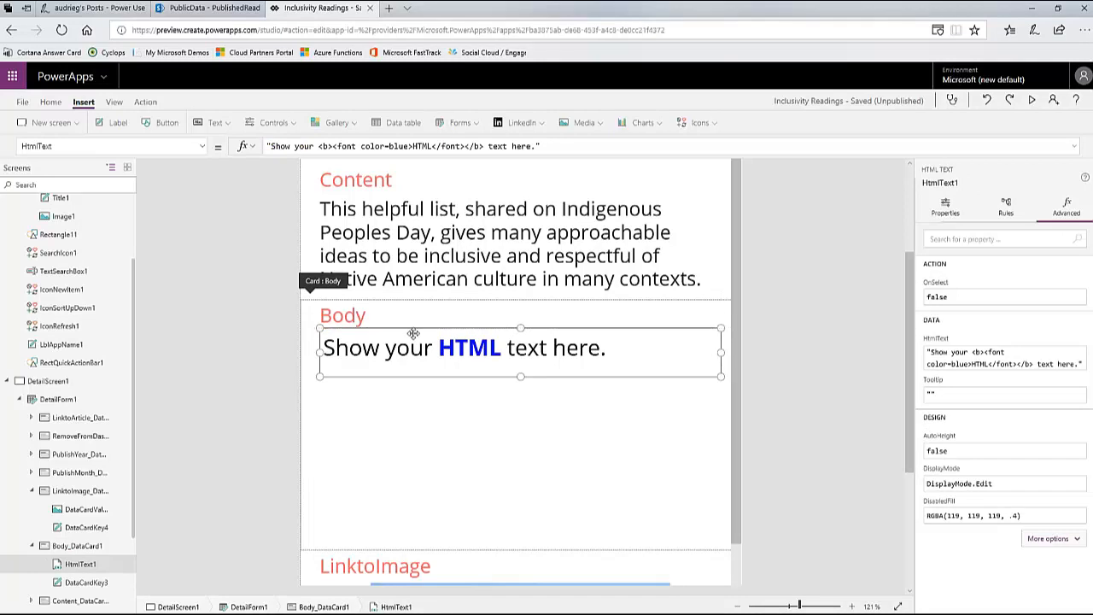
# Step: Rename the HTML text control to the copied name DataCardValue3 and set its HtmlText property to ThisItem.Body
pyautogui.click(954, 185)
pyautogui.hotkey('ctrl', 'v')
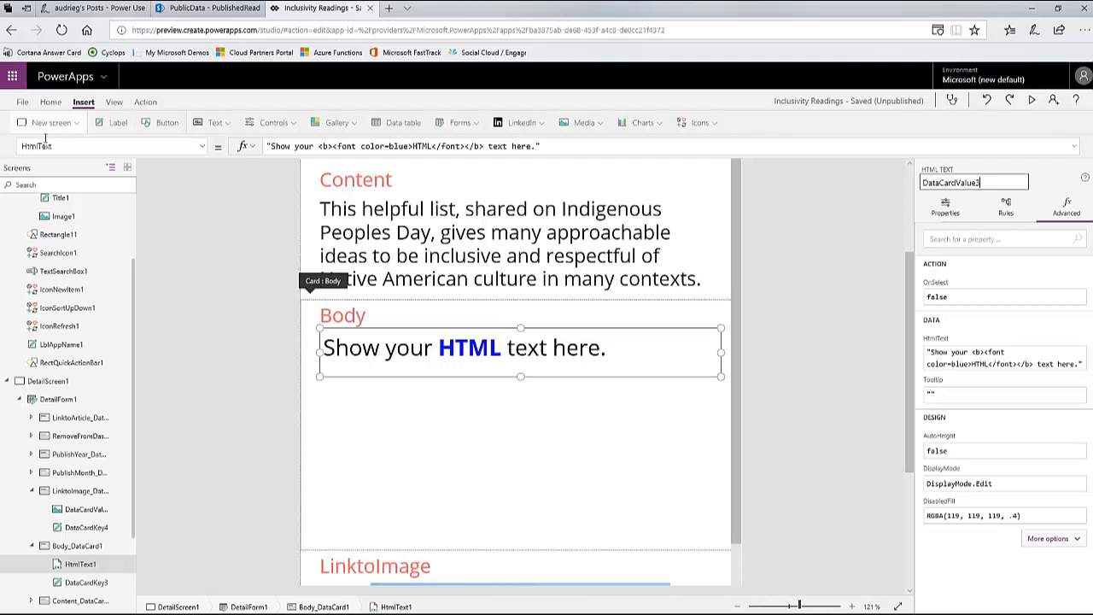
pyautogui.click(585, 145)
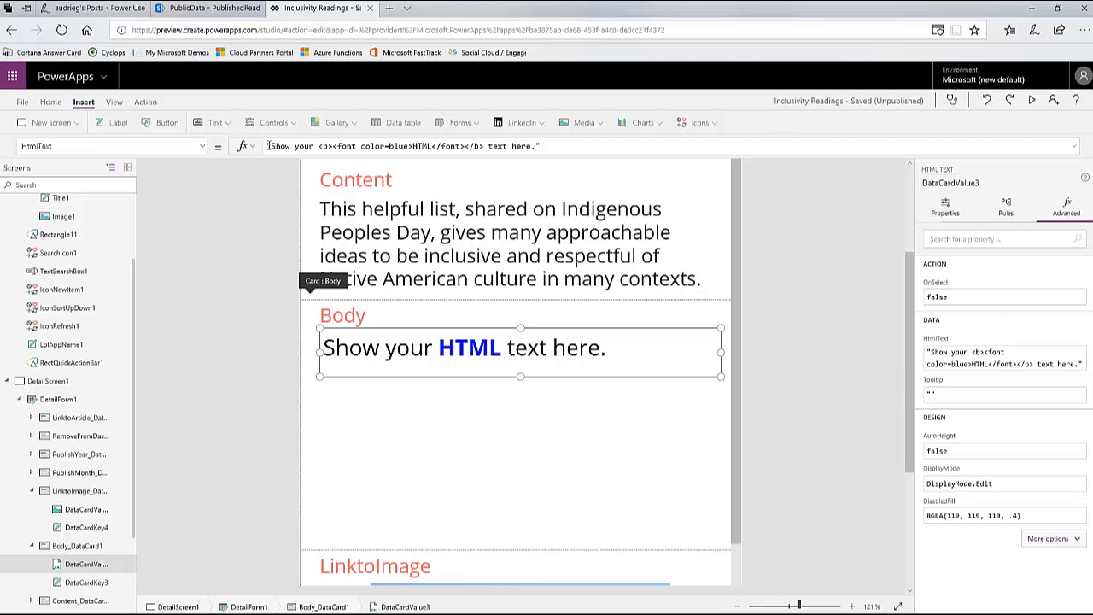
pyautogui.moveTo(571, 155); pyautogui.dragTo(683, 164)
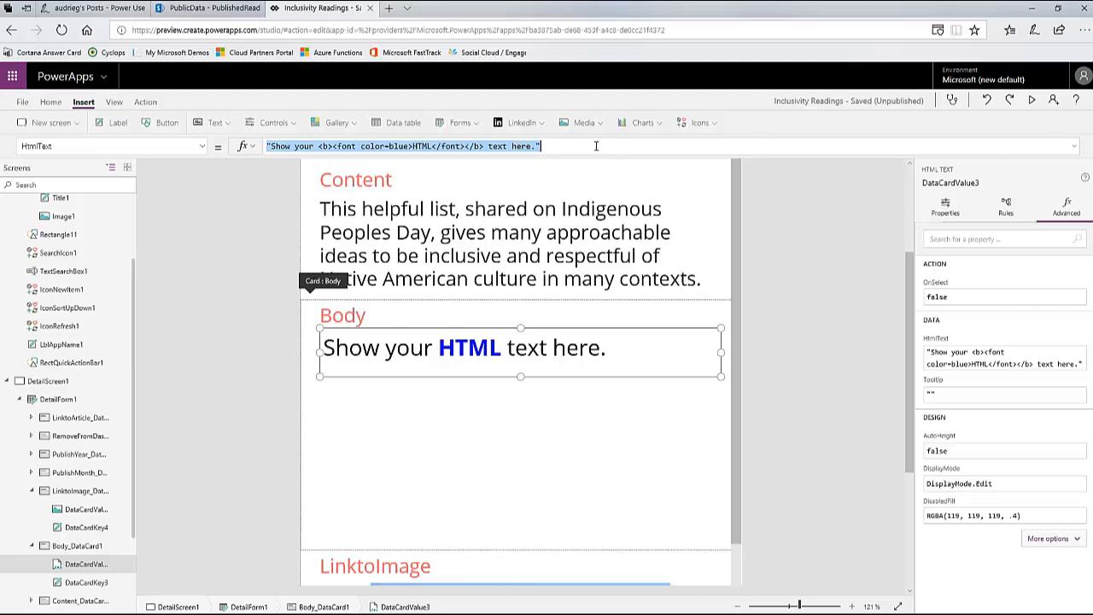
pyautogui.write('This')
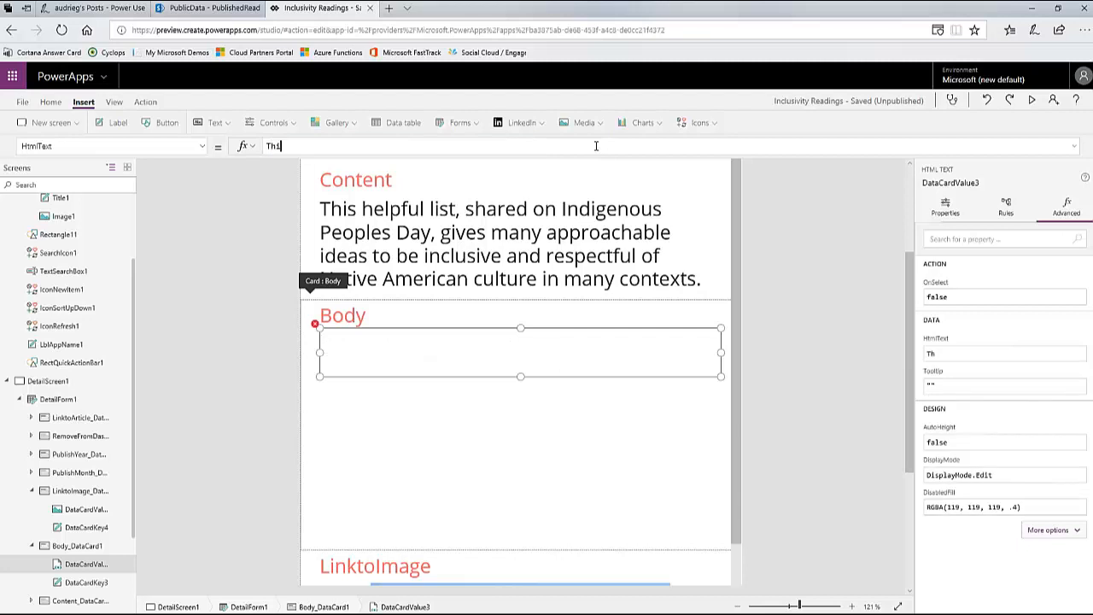
pyautogui.write('Item')
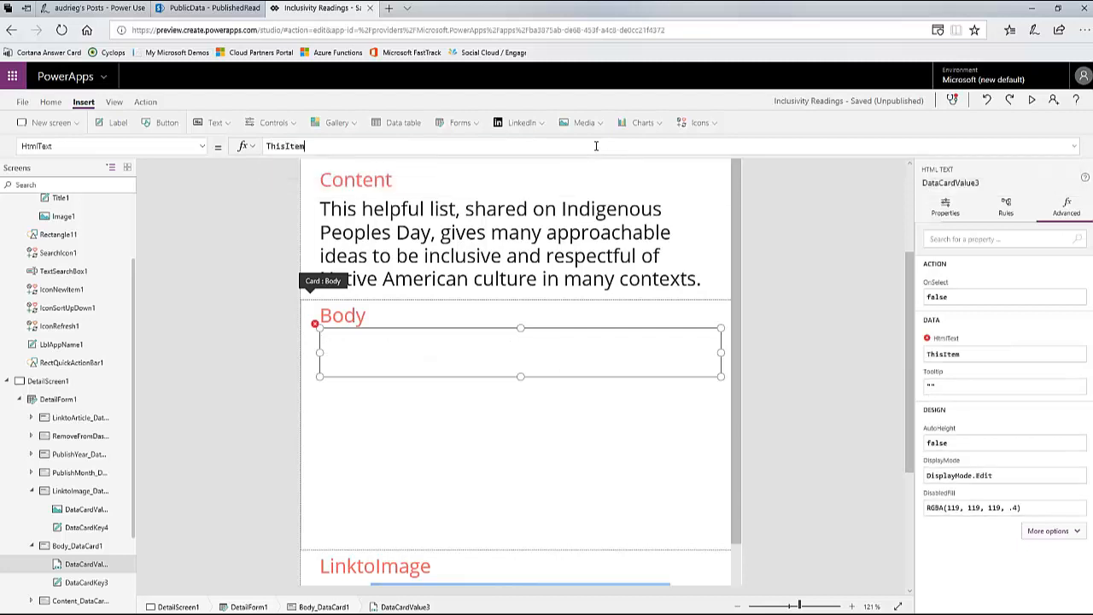
pyautogui.write('.Bo')
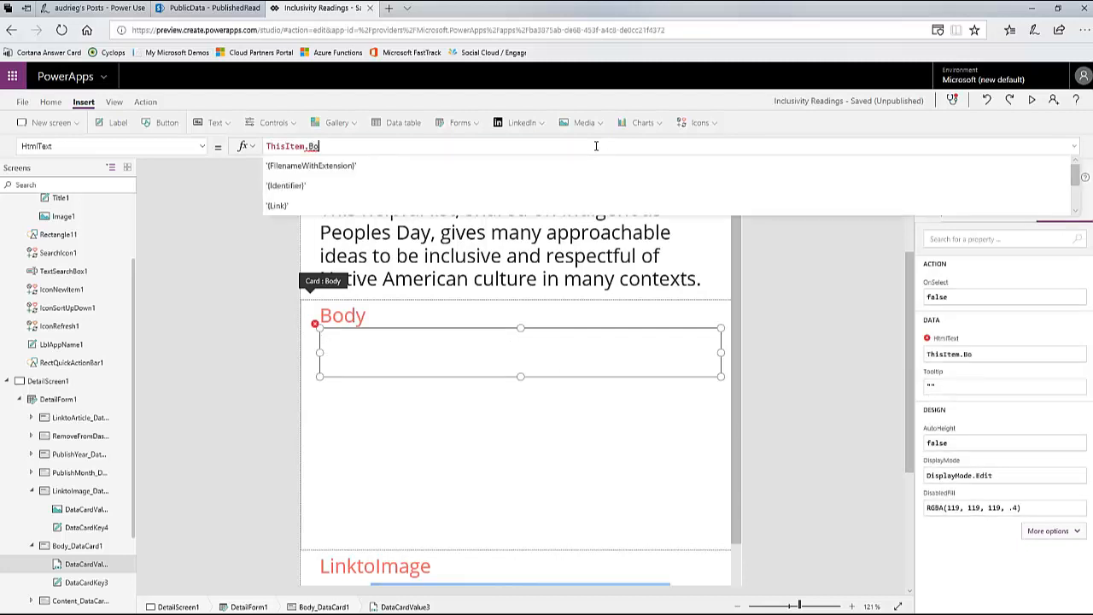
pyautogui.write('dy')
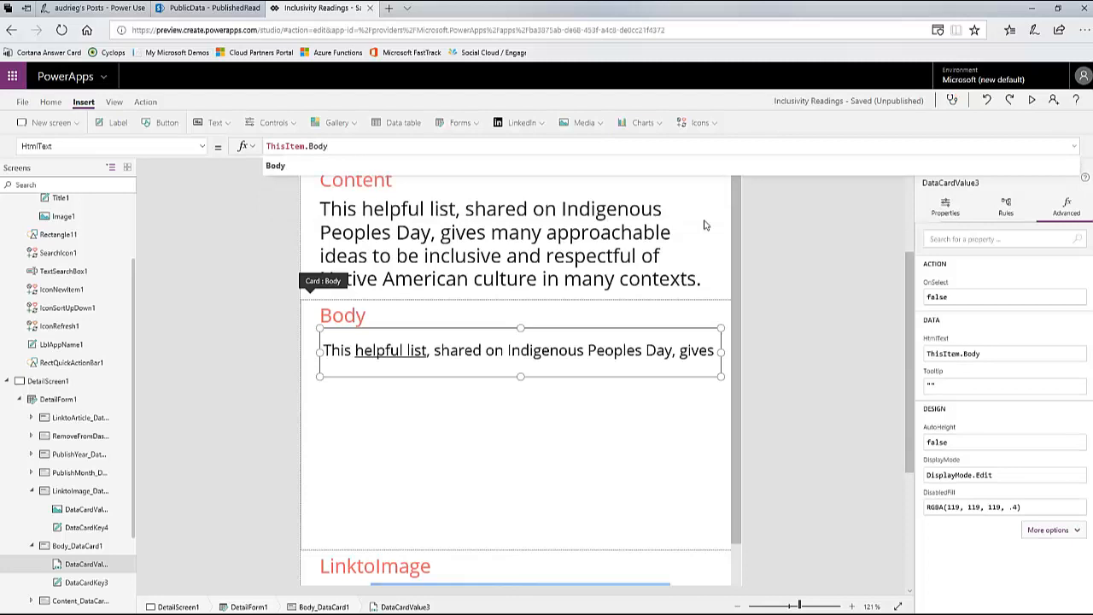
# Step: Turn on auto height for the Body's HTML text and shorten the Body card to a height of about 306
pyautogui.click(944, 212)
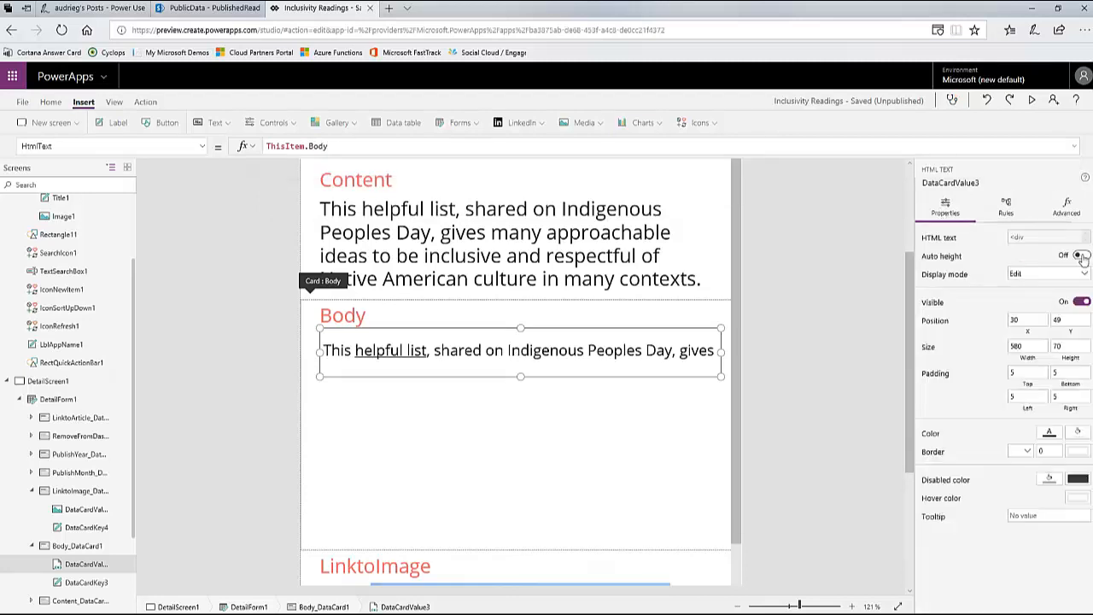
pyautogui.click(1080, 256)
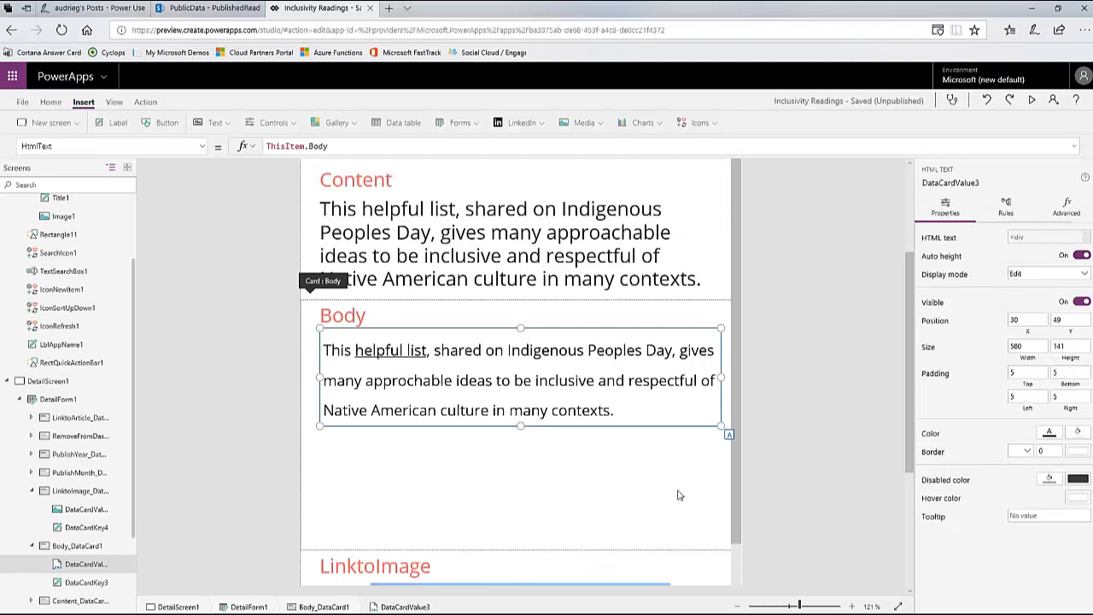
pyautogui.click(586, 503)
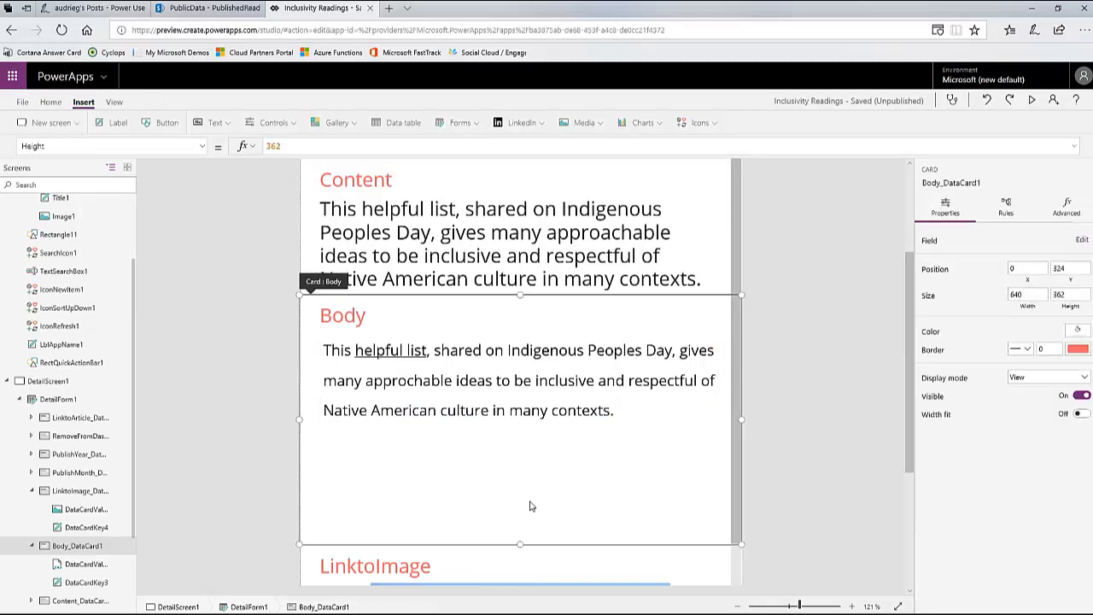
pyautogui.moveTo(530, 502); pyautogui.dragTo(530, 496)
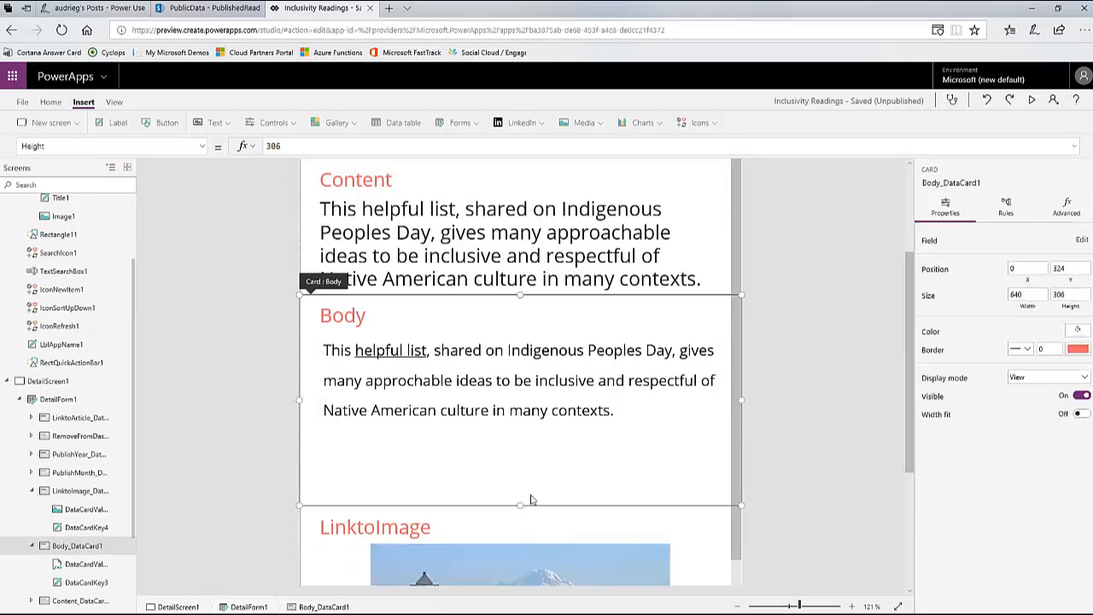
# Step: Preview the Reading Details screen, check how the Body and the fields below it display, and close the preview
pyautogui.click(1033, 102)
pyautogui.scroll(-5, 589, 363)
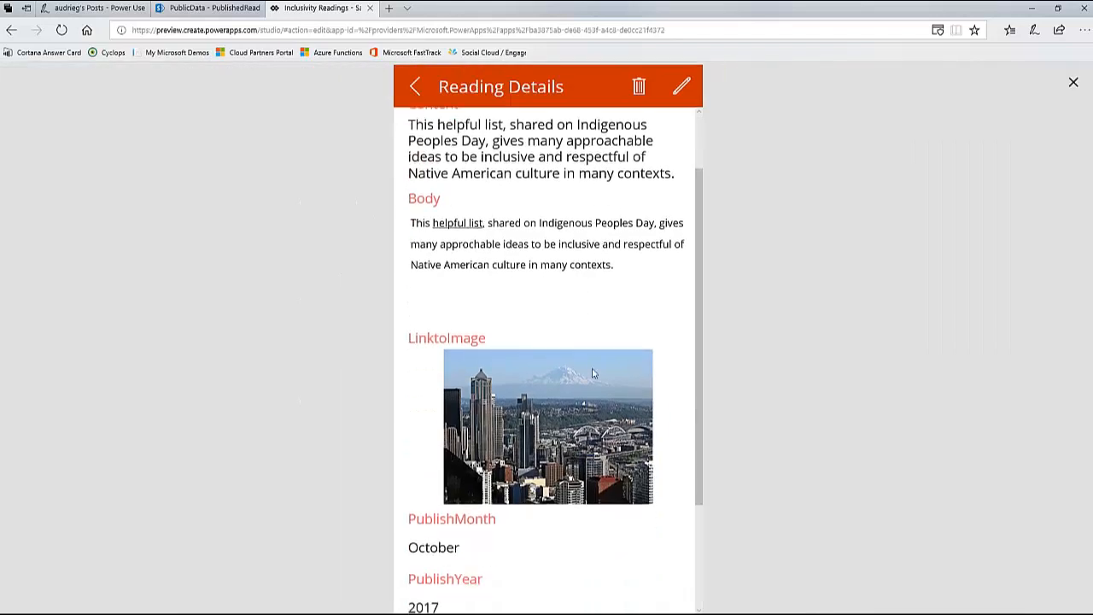
pyautogui.scroll(-1, 603, 382)
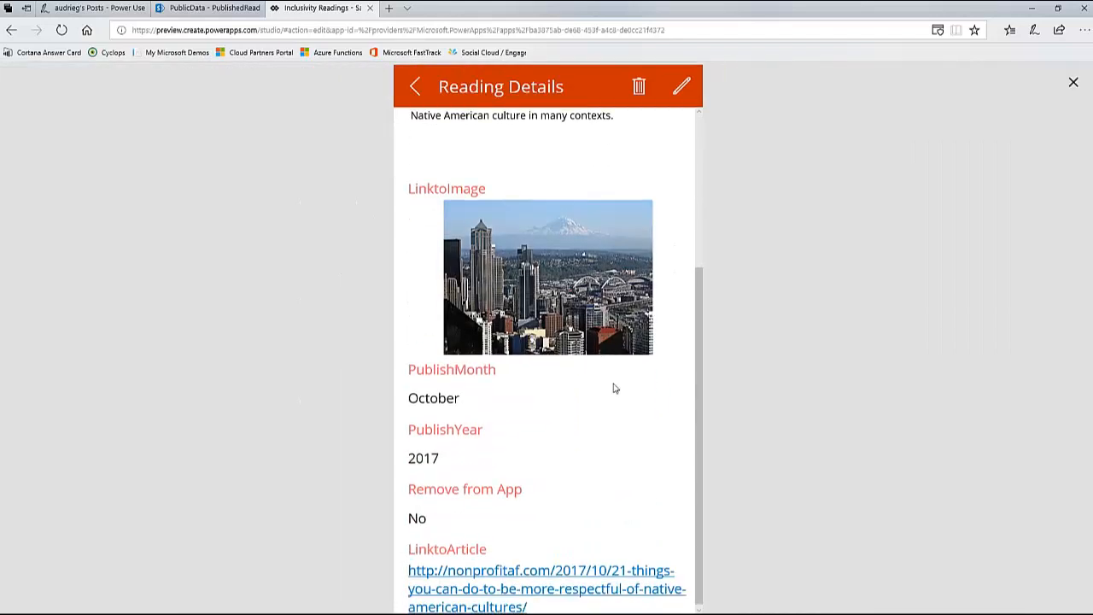
pyautogui.scroll(5, 613, 387)
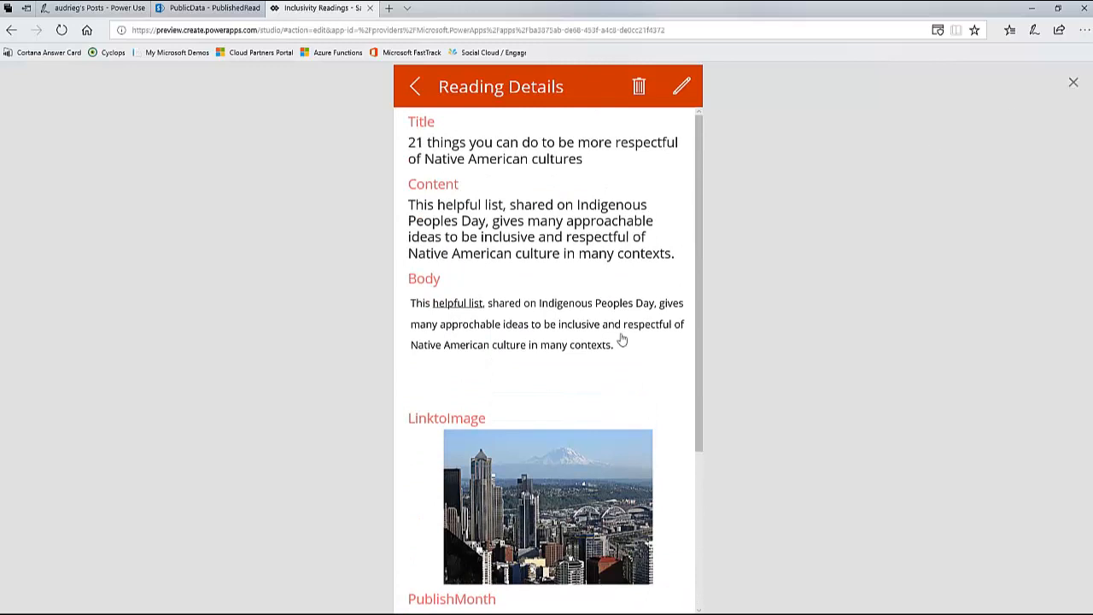
pyautogui.press('Escape')
# Step: Delete the Remove from App card from the detail form
pyautogui.scroll(-5, 598, 367)
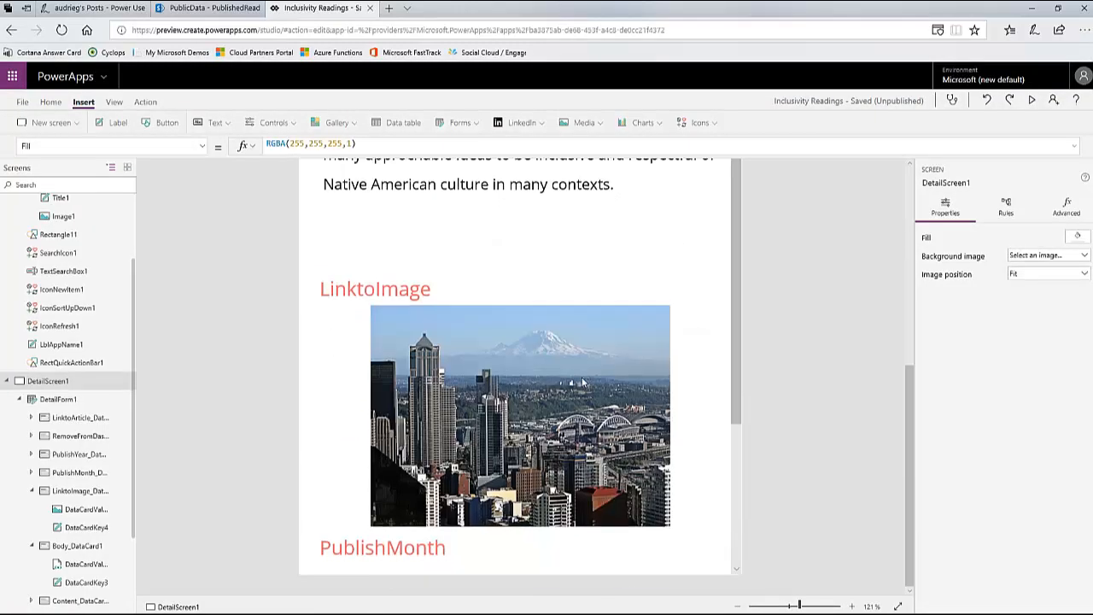
pyautogui.scroll(-3, 581, 382)
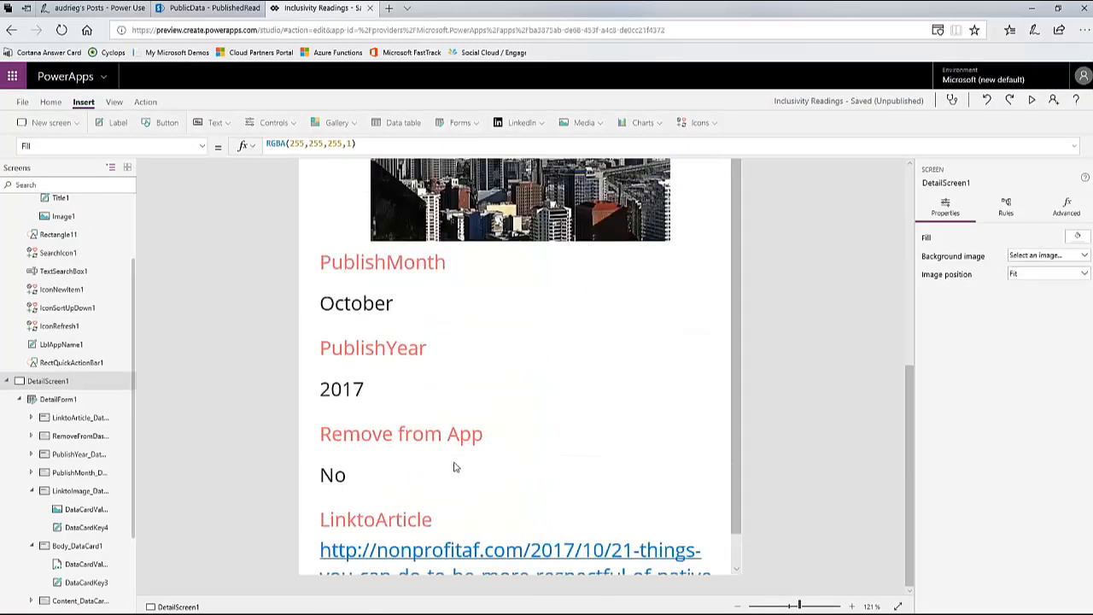
pyautogui.click(454, 468)
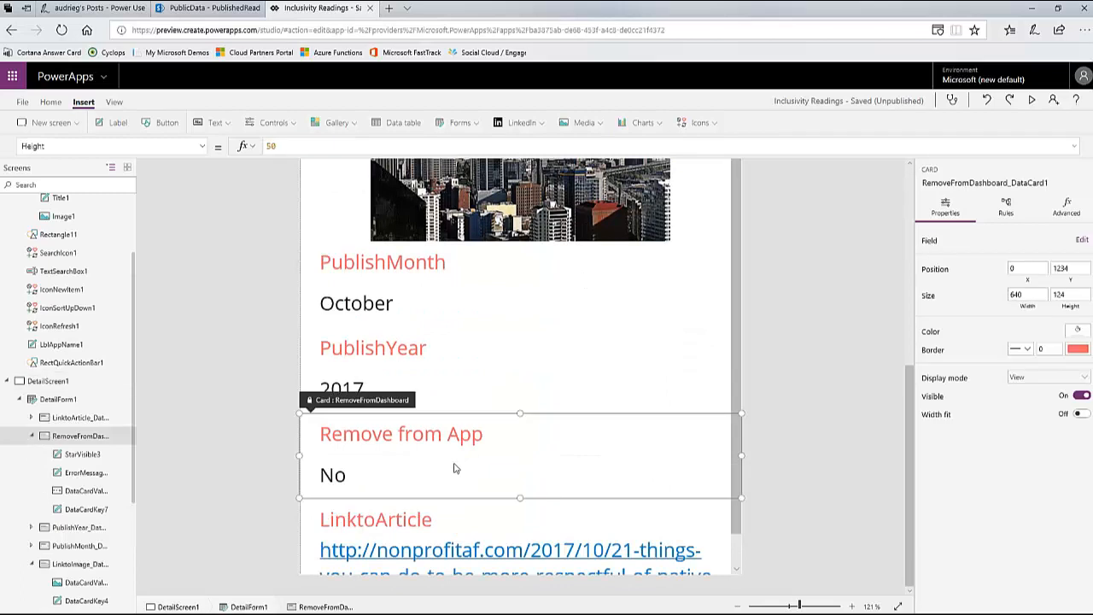
pyautogui.press('Delete')
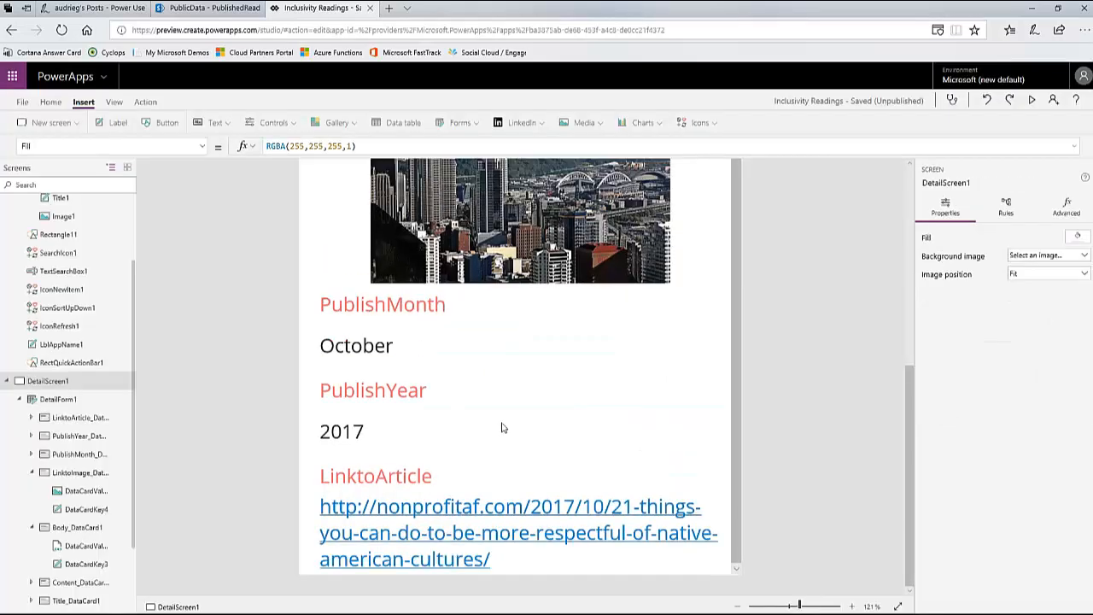
# Step: Select the LinktoImage data card in the detail form and unlock it so its properties can be changed
pyautogui.scroll(8, 512, 423)
pyautogui.scroll(3, 526, 422)
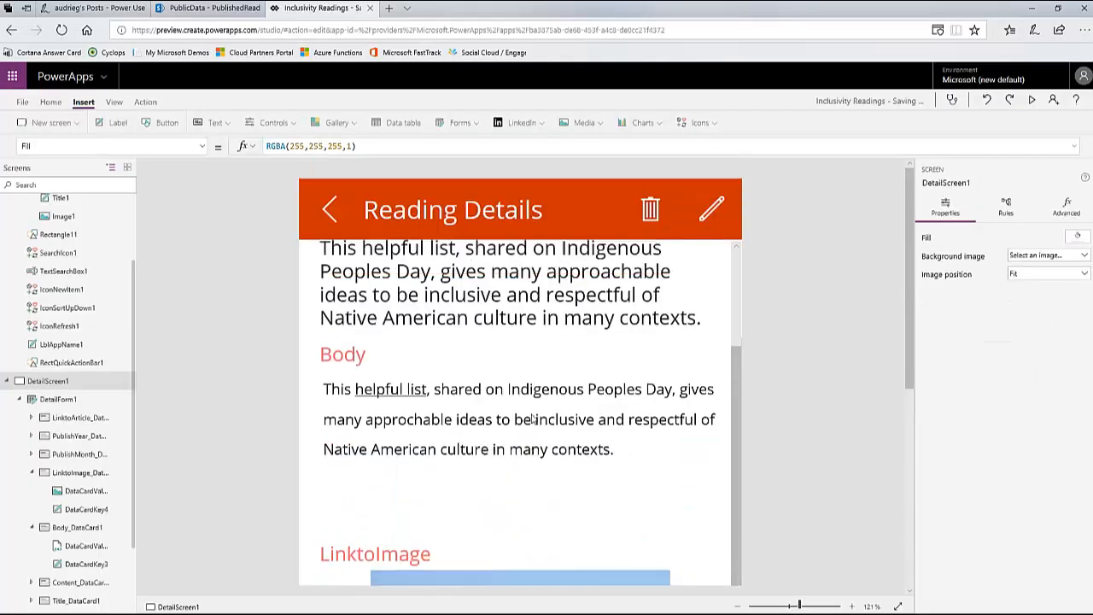
pyautogui.scroll(-3, 533, 419)
pyautogui.scroll(-3, 526, 408)
pyautogui.scroll(3, 520, 394)
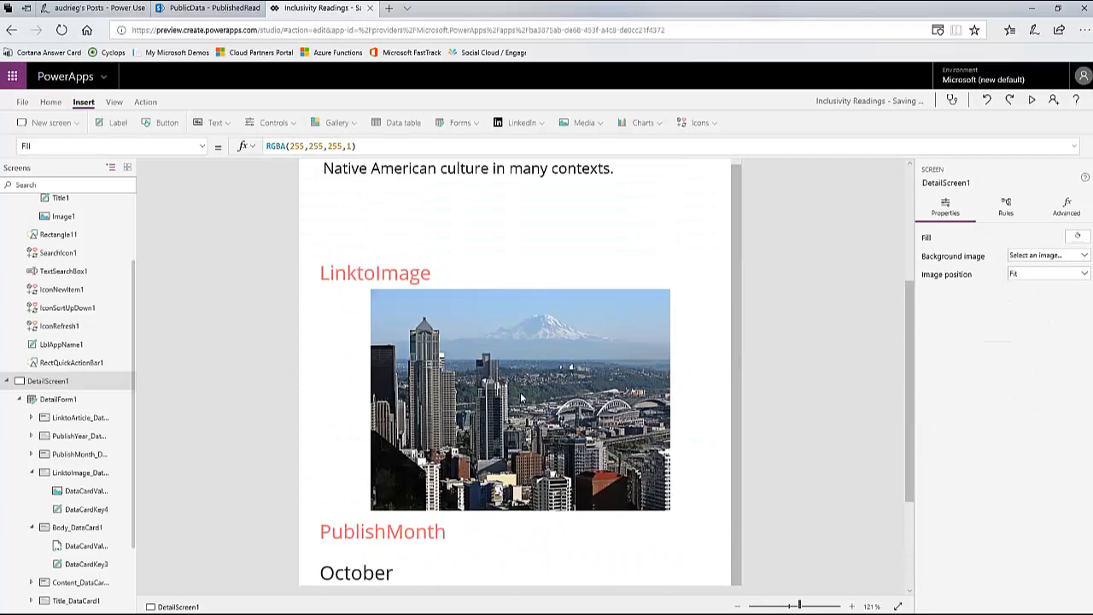
pyautogui.click(411, 283)
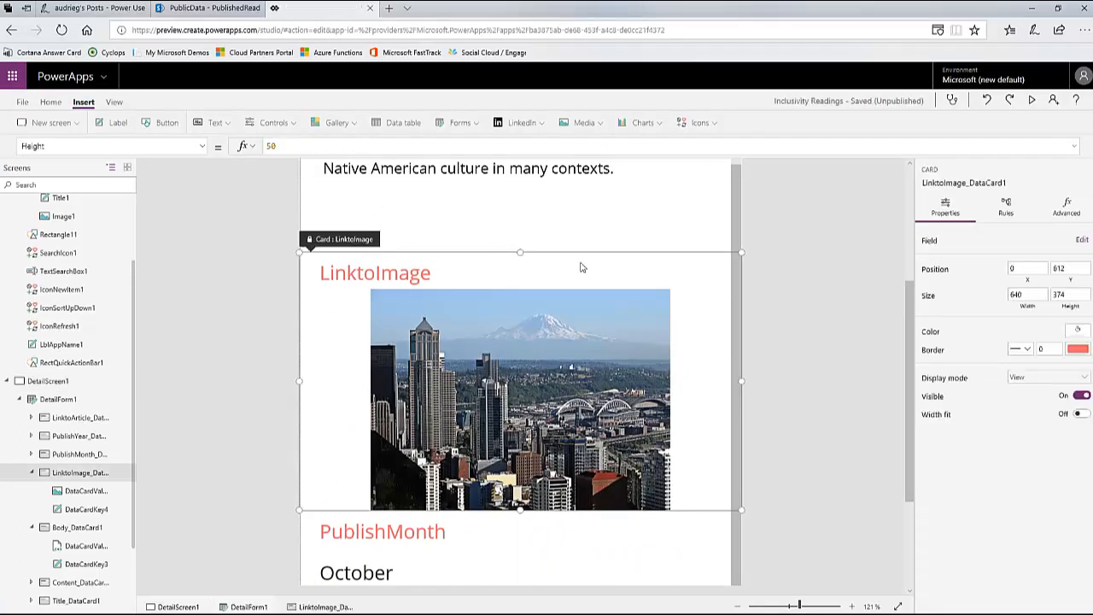
pyautogui.click(1069, 208)
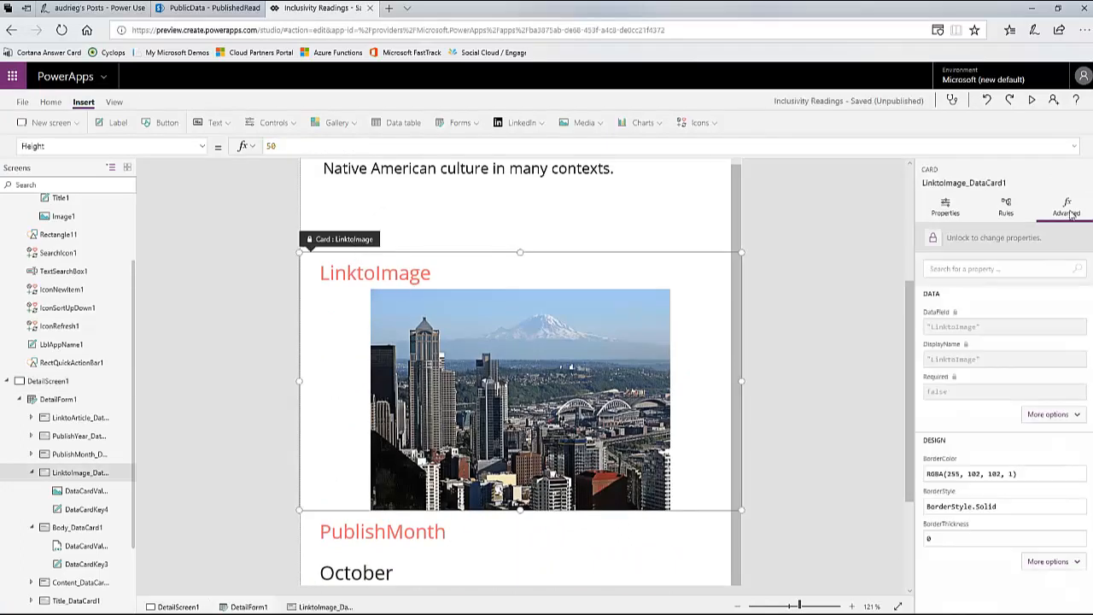
pyautogui.click(935, 240)
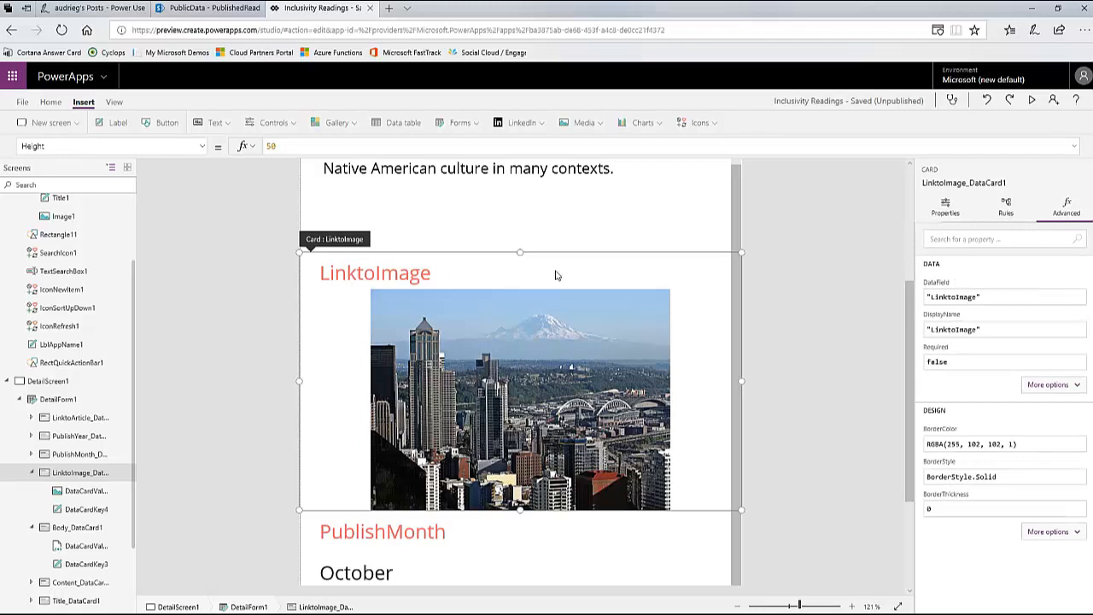
# Step: Delete the LinktoImage title label from its card and select the image in that card
pyautogui.click(416, 277)
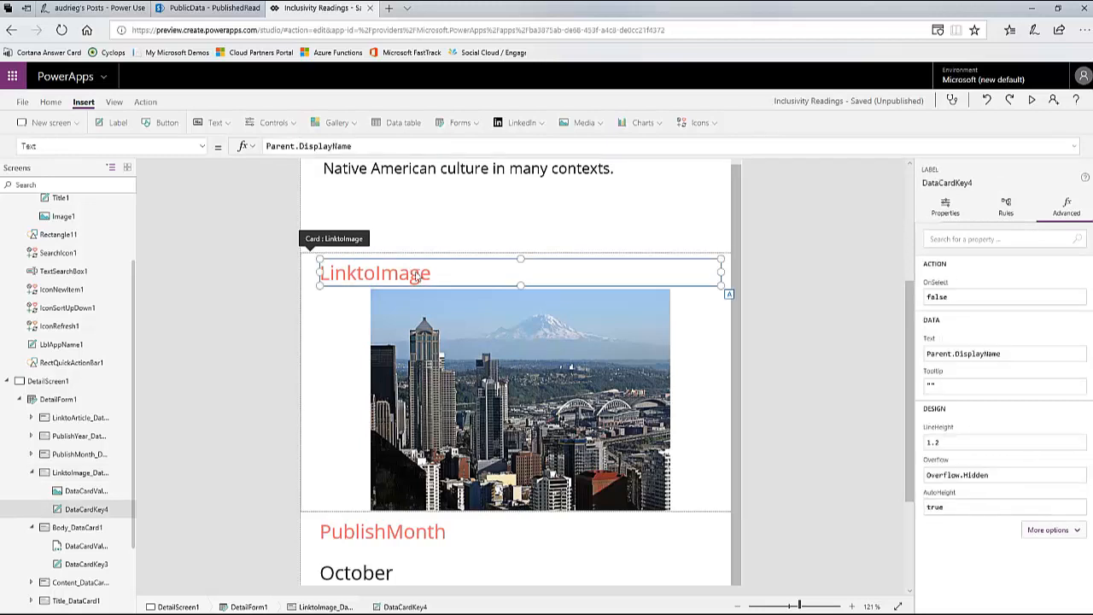
pyautogui.press('Delete')
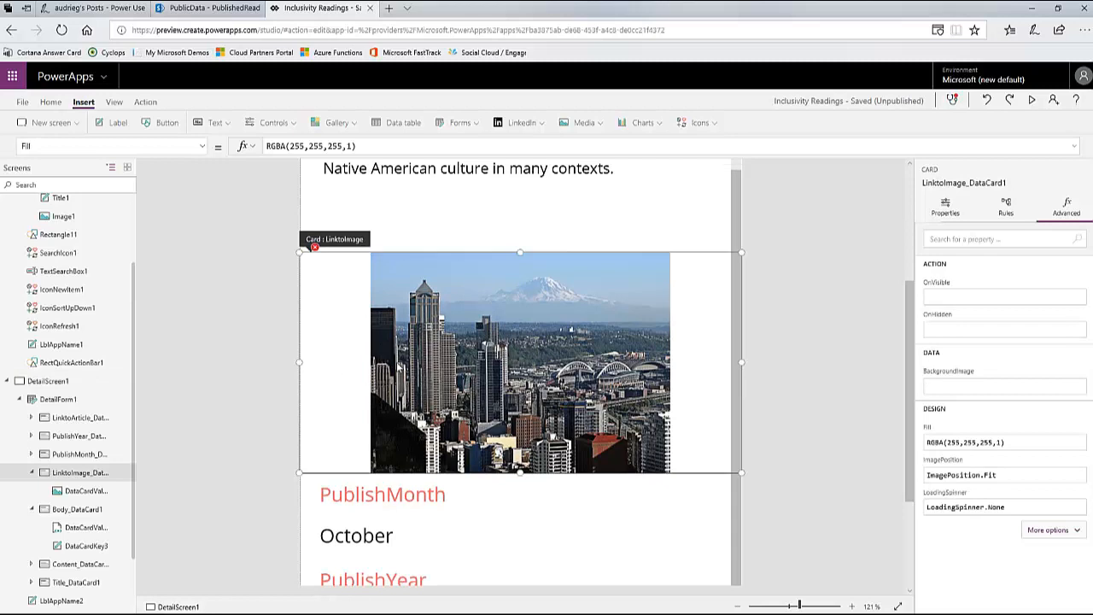
pyautogui.click(339, 363)
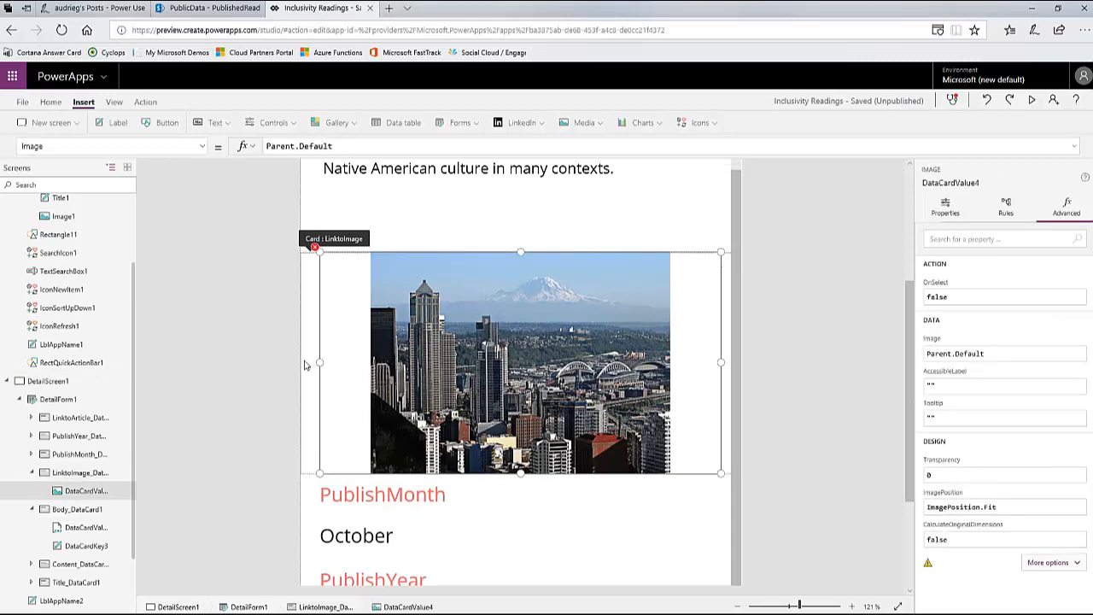
# Step: Stretch the LinktoImage image to the full width of its card and set its ImagePosition to ImagePosition.Fill
pyautogui.moveTo(304, 365); pyautogui.dragTo(296, 362)
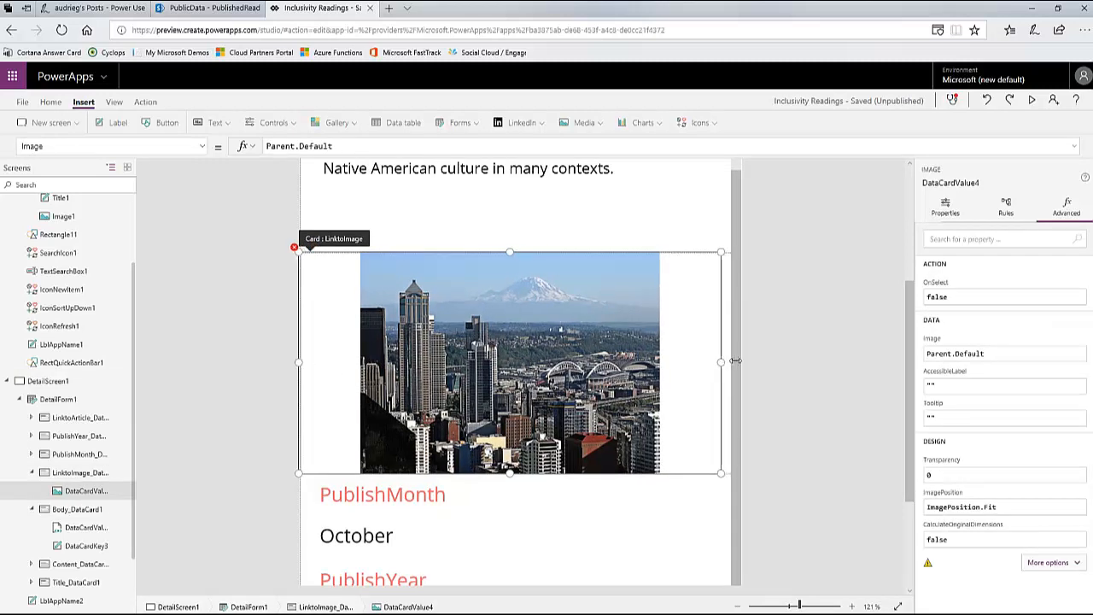
pyautogui.moveTo(735, 361); pyautogui.dragTo(732, 361)
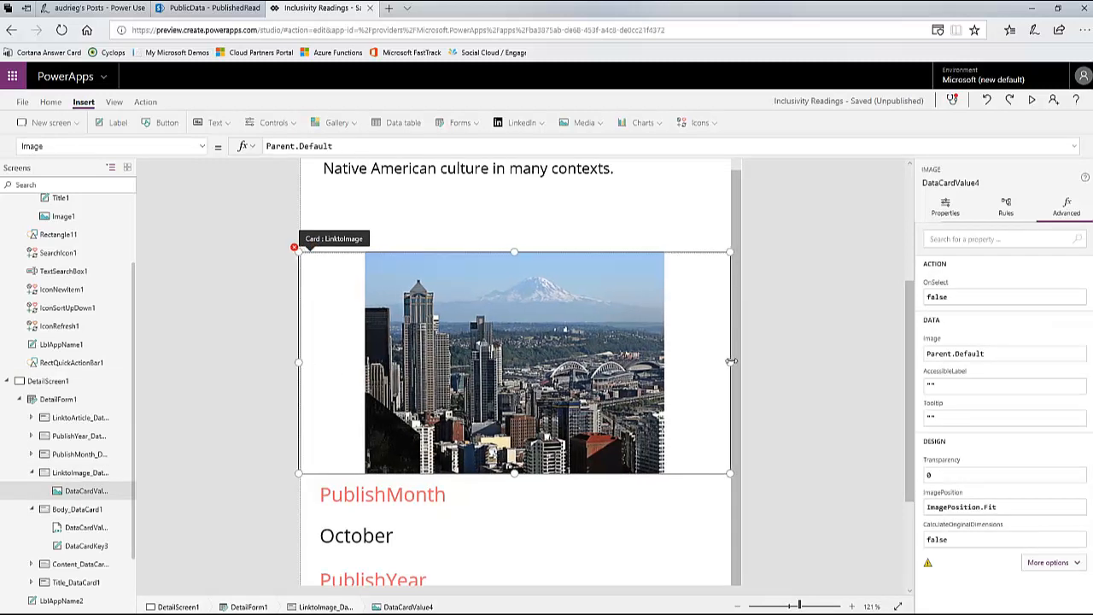
pyautogui.click(202, 146)
pyautogui.click(168, 224)
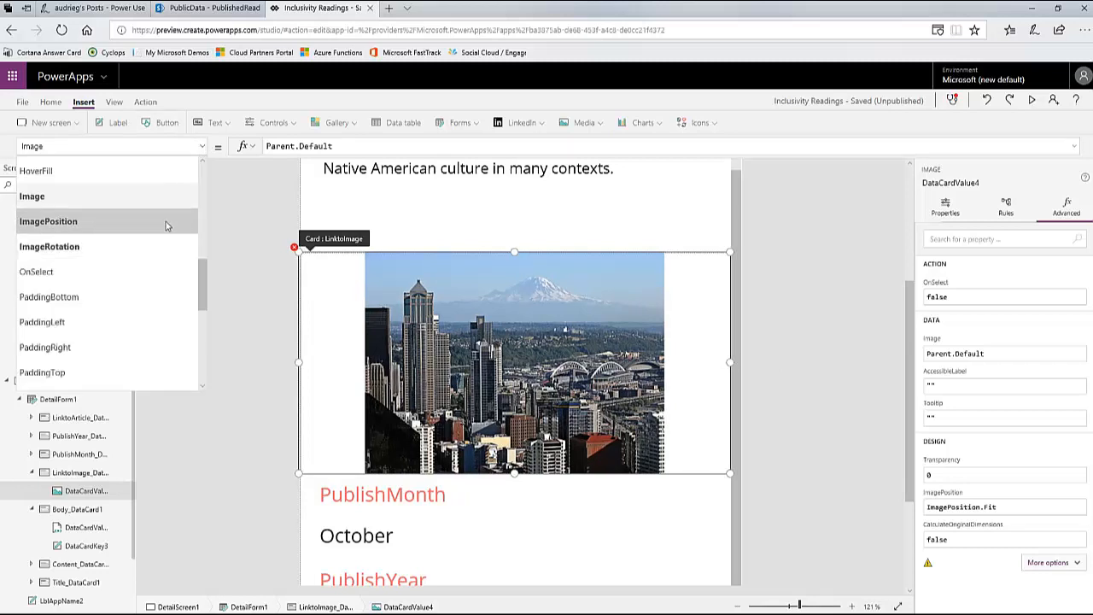
pyautogui.click(370, 147)
pyautogui.press('BackSpace')
pyautogui.write('ill')
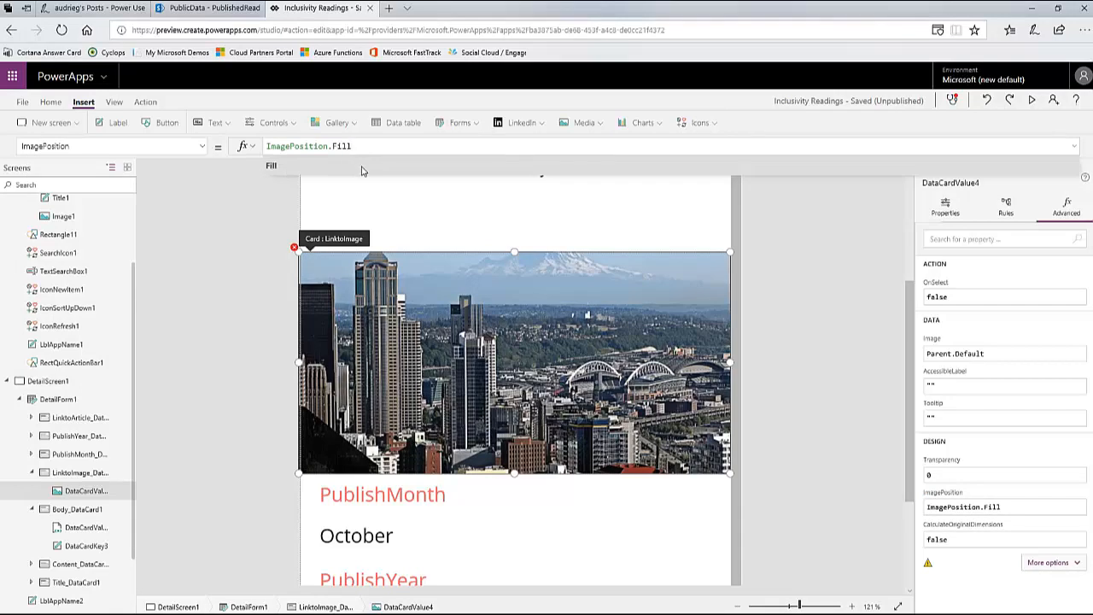
pyautogui.click(361, 171)
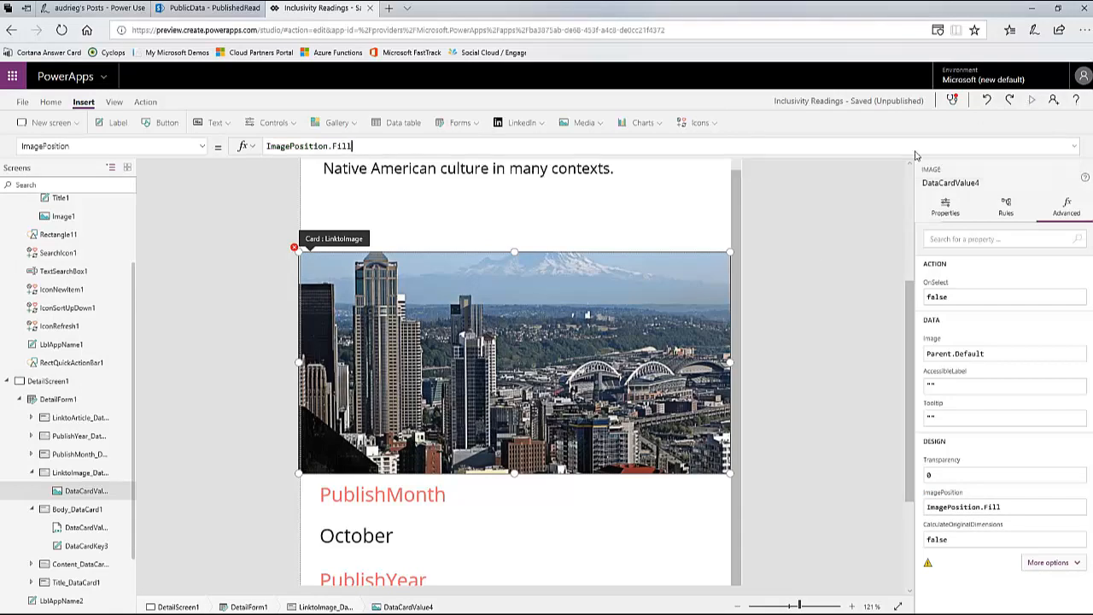
# Step: Preview the Reading Details screen and check how the filled image sits among the other fields, in the preview and on the canvas
pyautogui.press('F5')
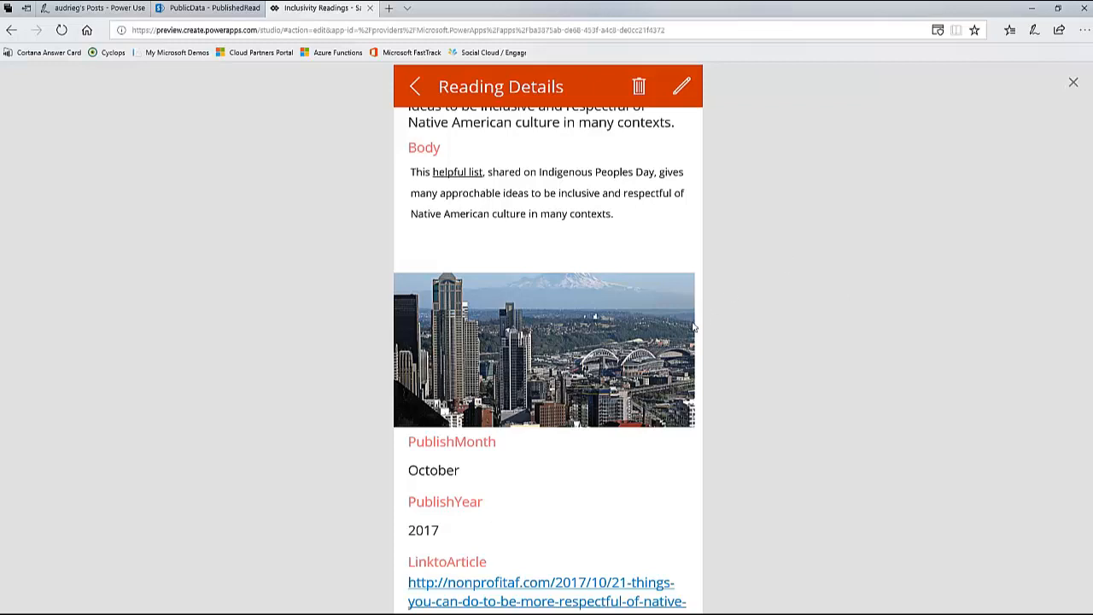
pyautogui.press('Escape')
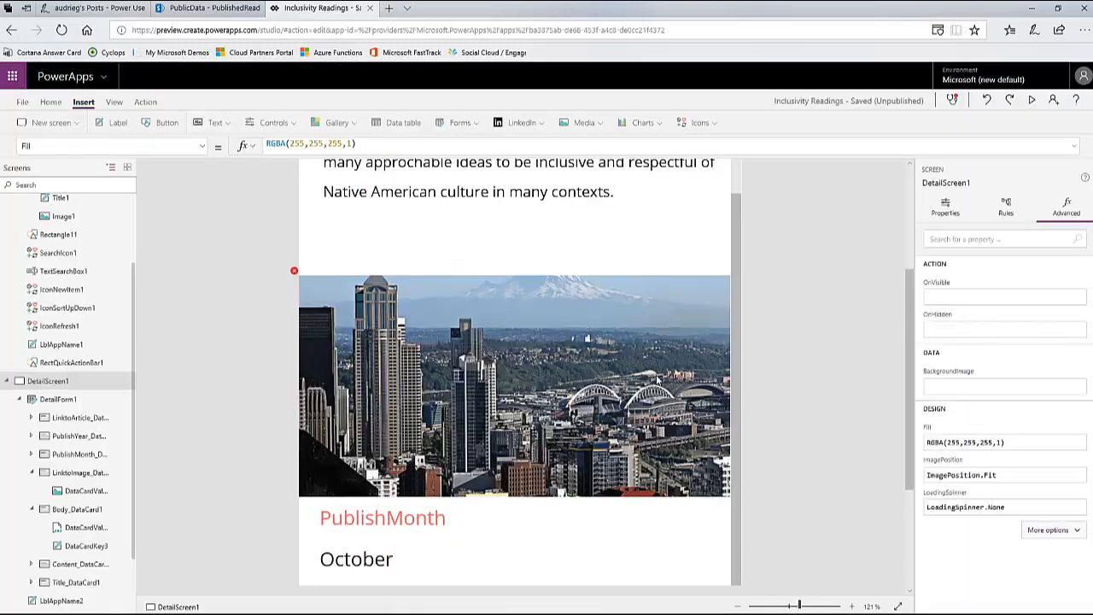
pyautogui.click(660, 382)
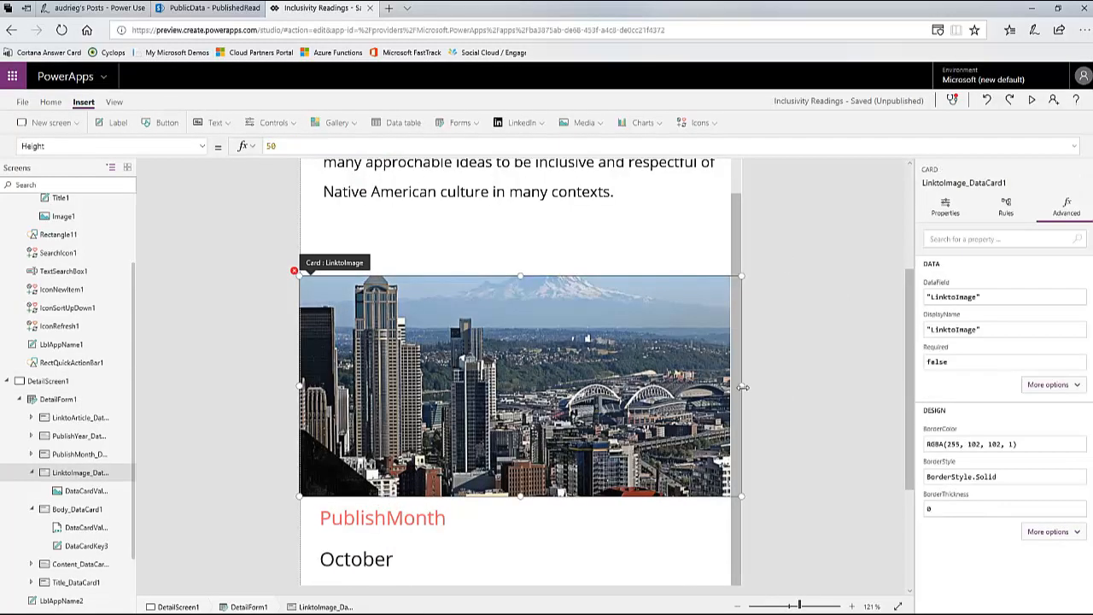
pyautogui.scroll(3, 588, 213)
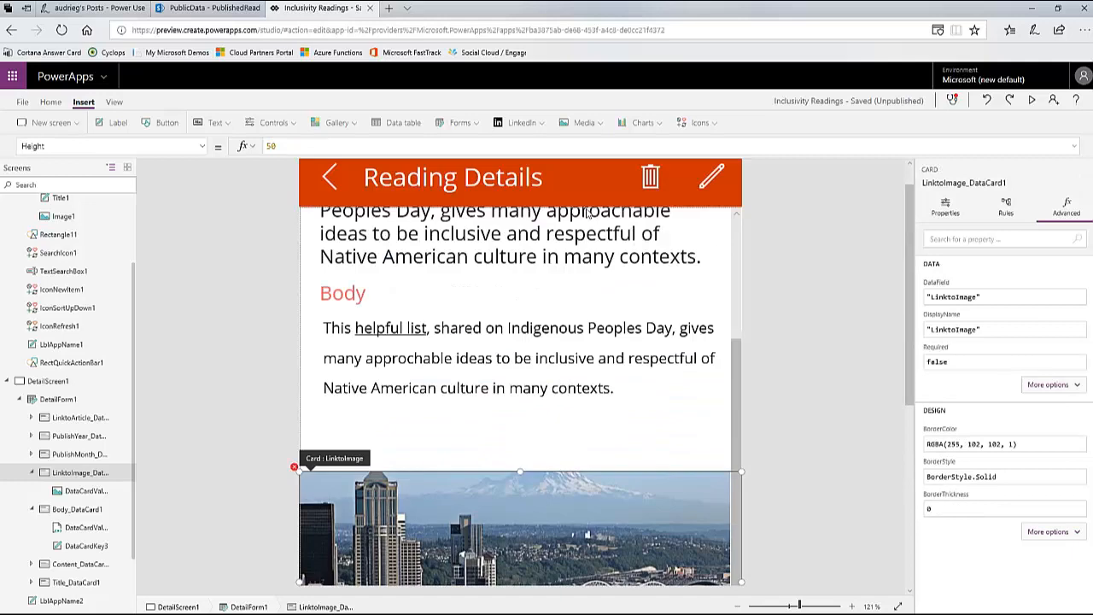
pyautogui.scroll(-2, 587, 213)
pyautogui.scroll(2, 588, 214)
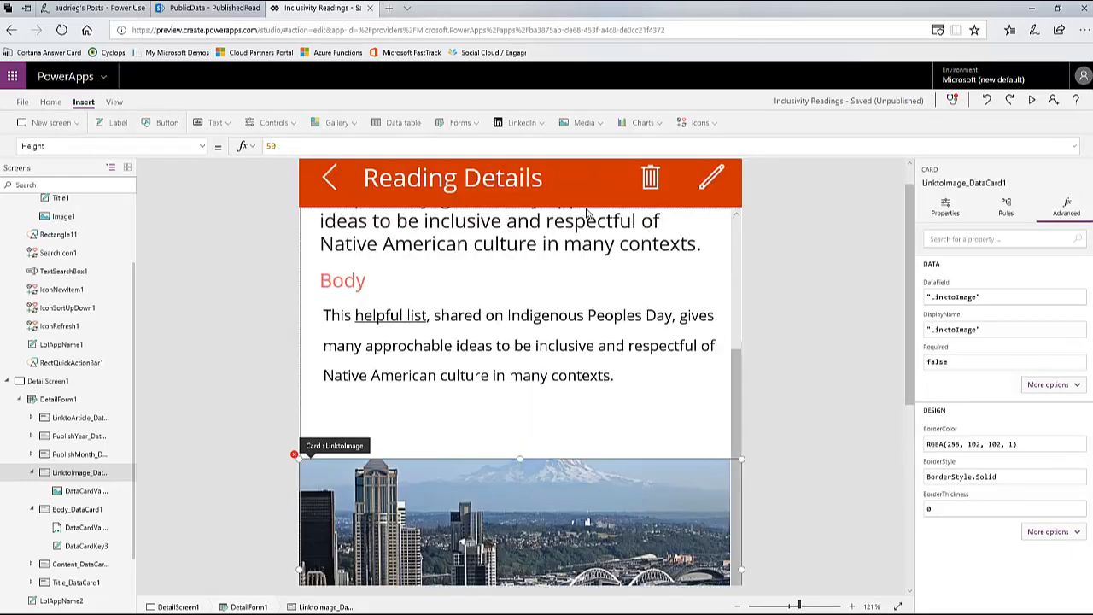
pyautogui.scroll(-5, 581, 362)
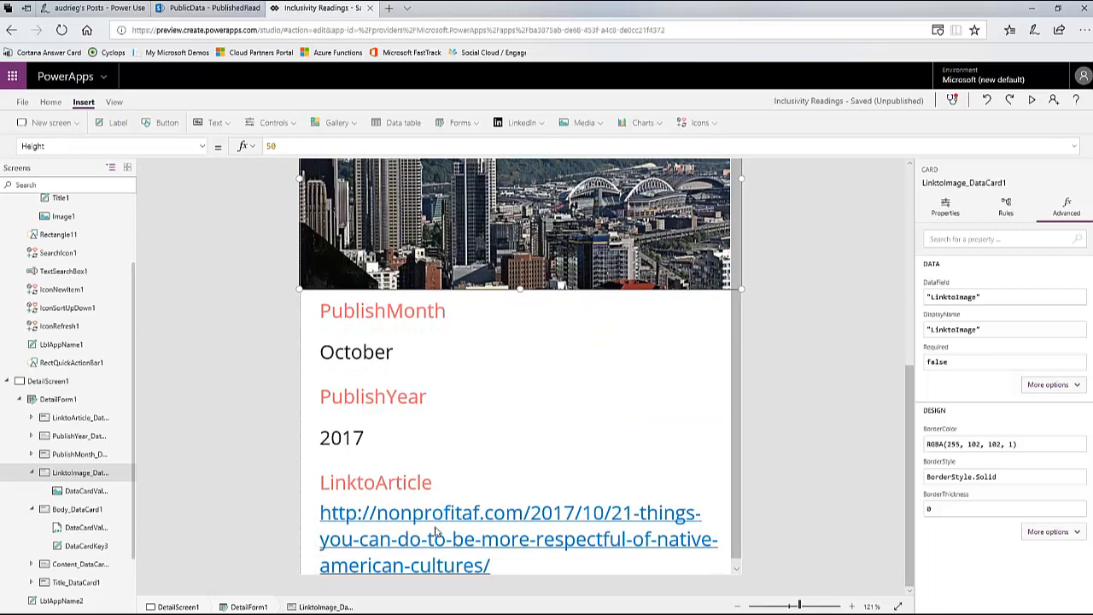
pyautogui.click(1032, 103)
pyautogui.scroll(5, 718, 254)
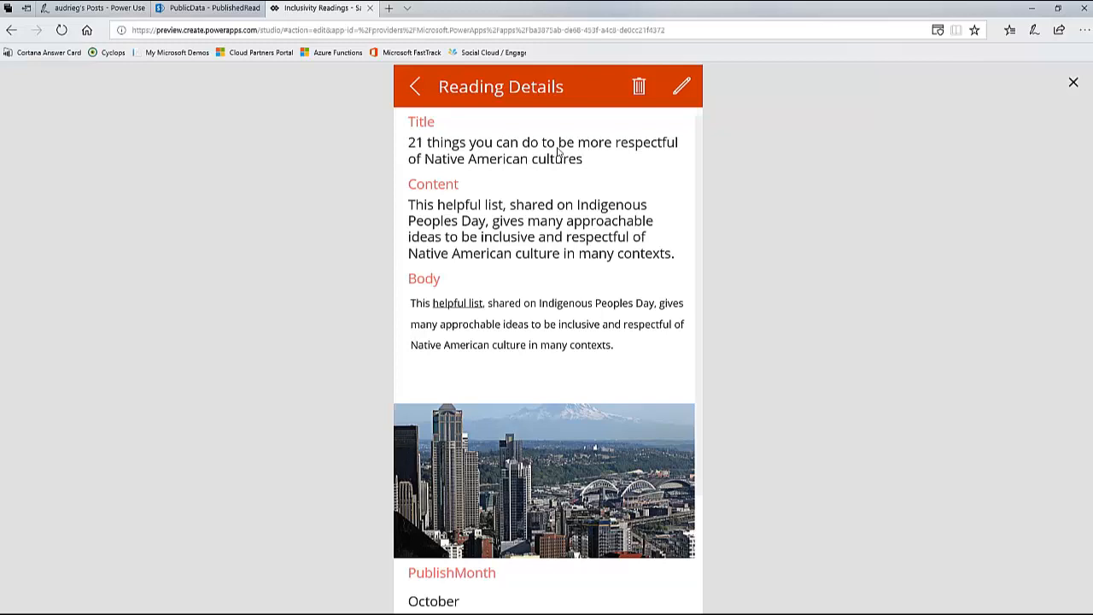
pyautogui.click(1075, 85)
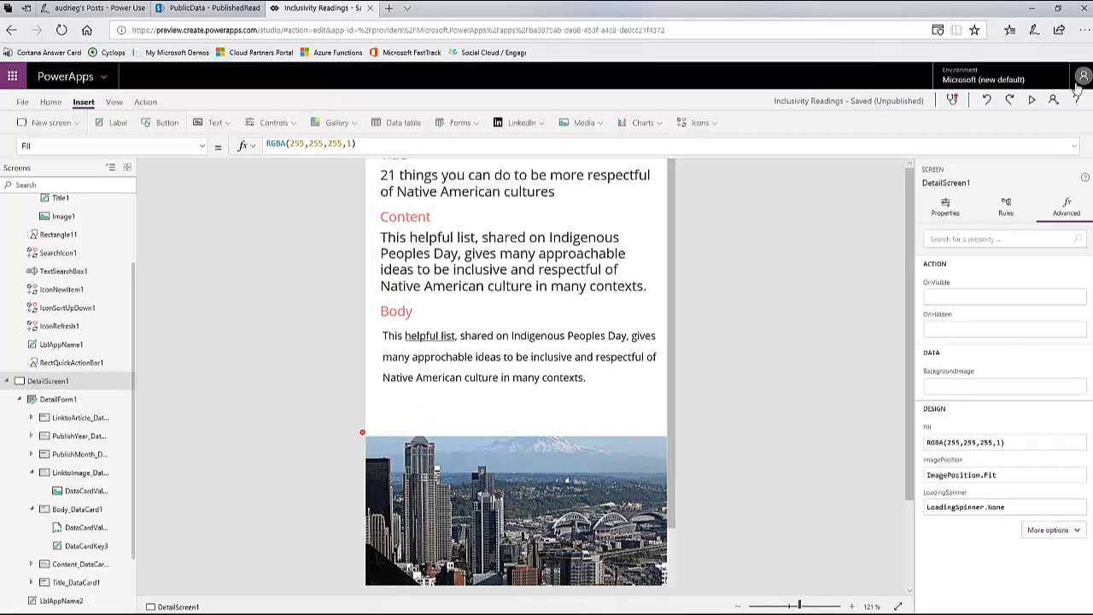
# Step: Preview the app, open the current reading for editing, and examine the HTML text in its Body field
pyautogui.click(1034, 100)
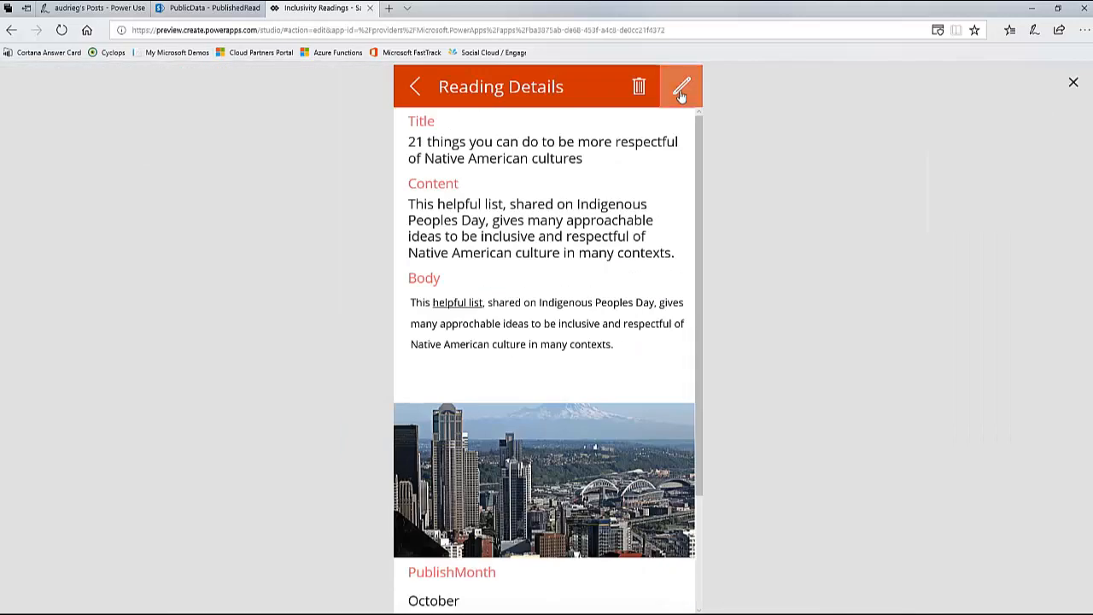
pyautogui.click(681, 89)
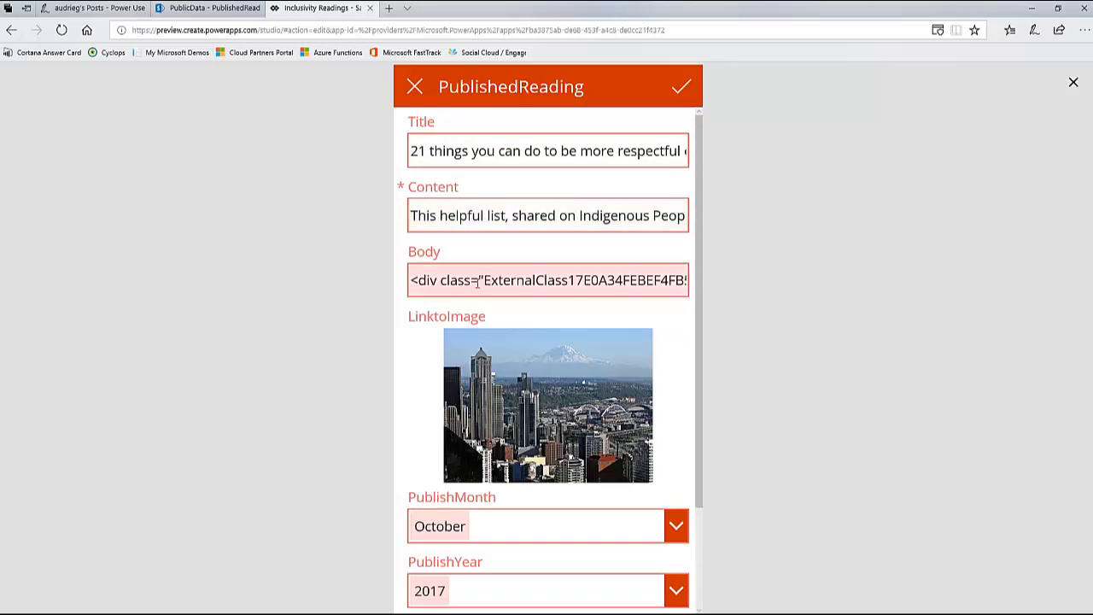
pyautogui.moveTo(502, 283); pyautogui.dragTo(722, 288)
pyautogui.click(646, 283)
pyautogui.moveTo(647, 284); pyautogui.dragTo(368, 264)
pyautogui.click(547, 280)
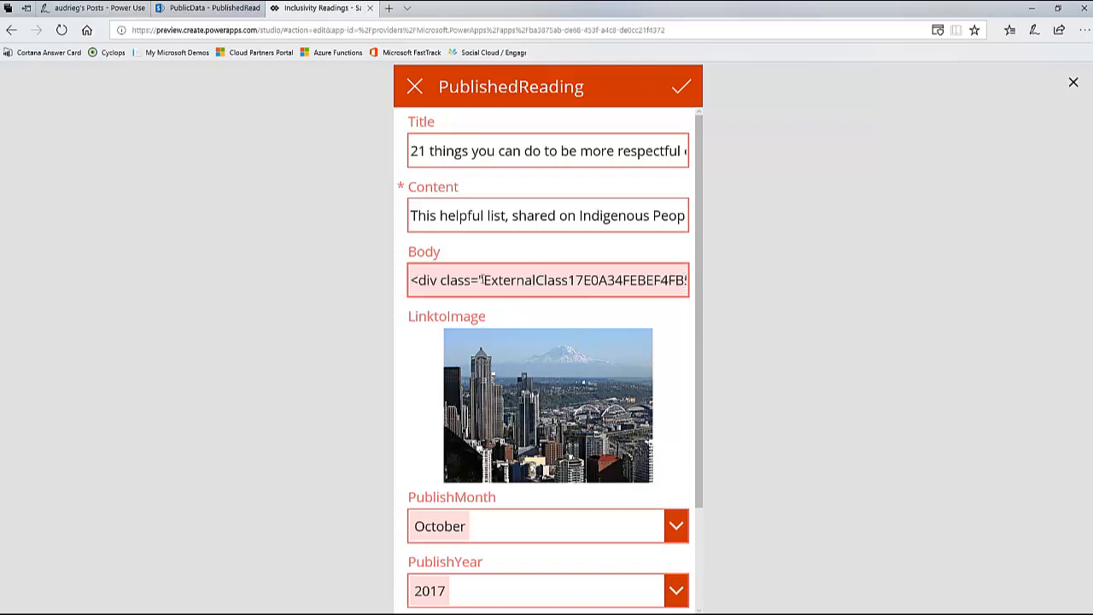
pyautogui.doubleClick(551, 282)
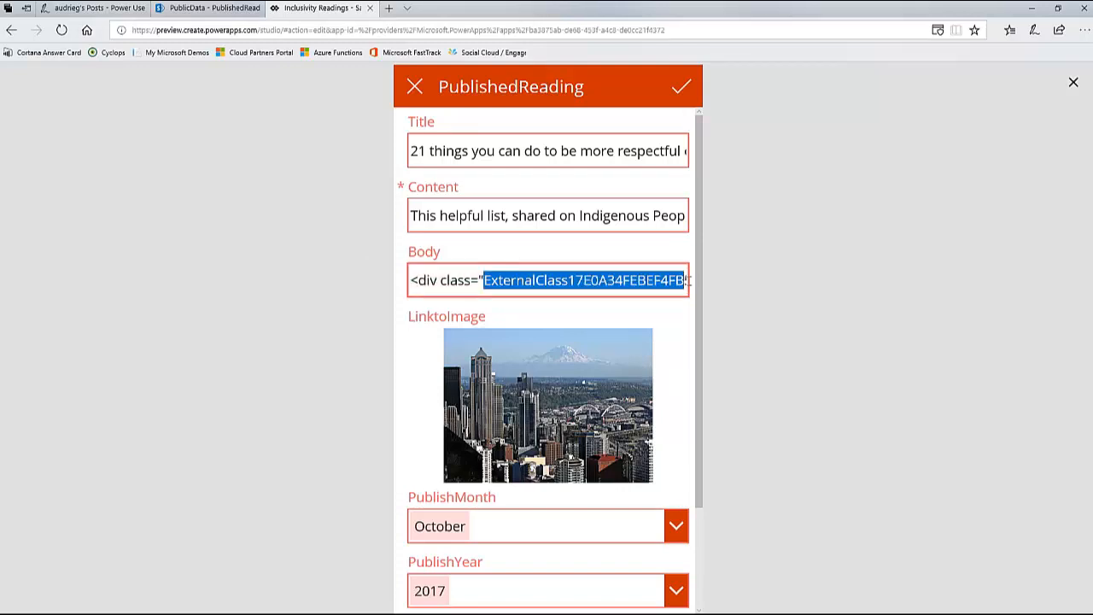
pyautogui.moveTo(690, 281); pyautogui.dragTo(550, 282)
pyautogui.click(550, 282)
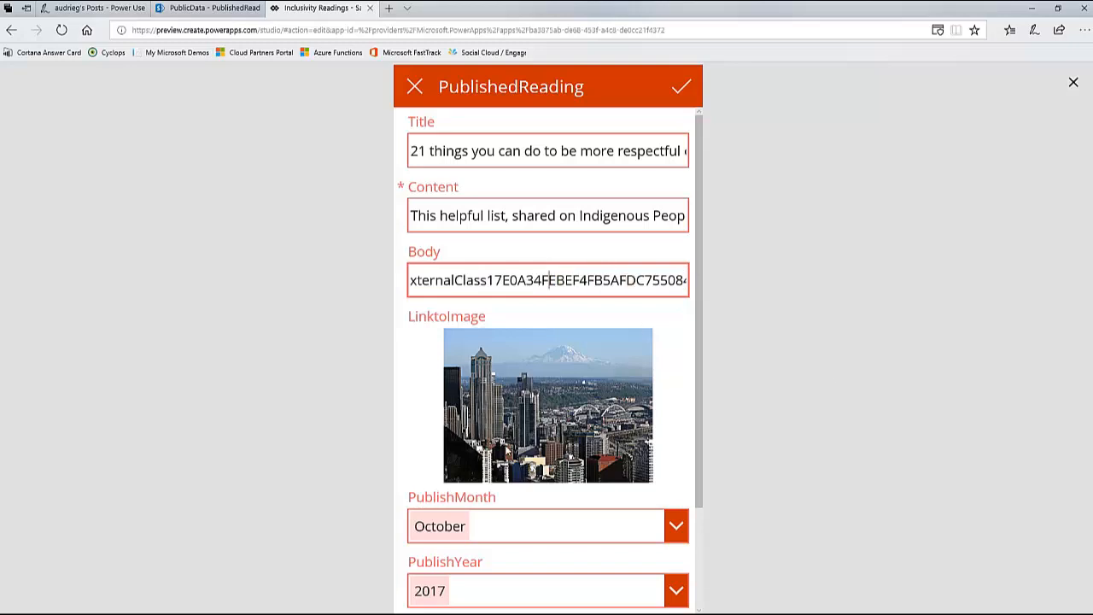
# Step: Review the remaining fields of the edit form down to LinktoArticle and close the preview
pyautogui.scroll(-1, 513, 448)
pyautogui.scroll(-1, 512, 447)
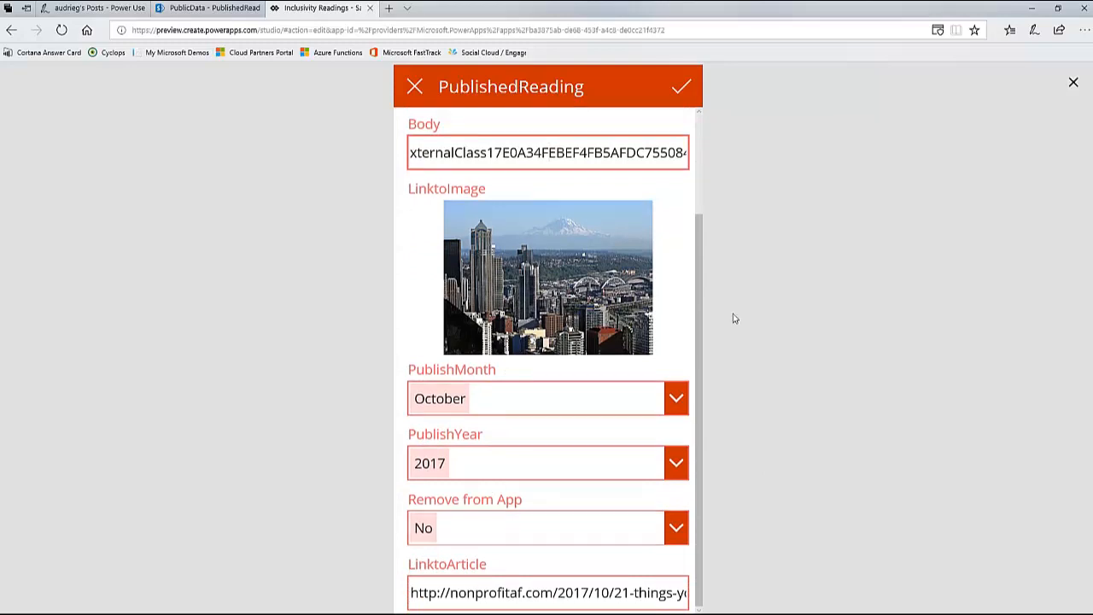
pyautogui.scroll(1, 606, 231)
pyautogui.scroll(2, 606, 231)
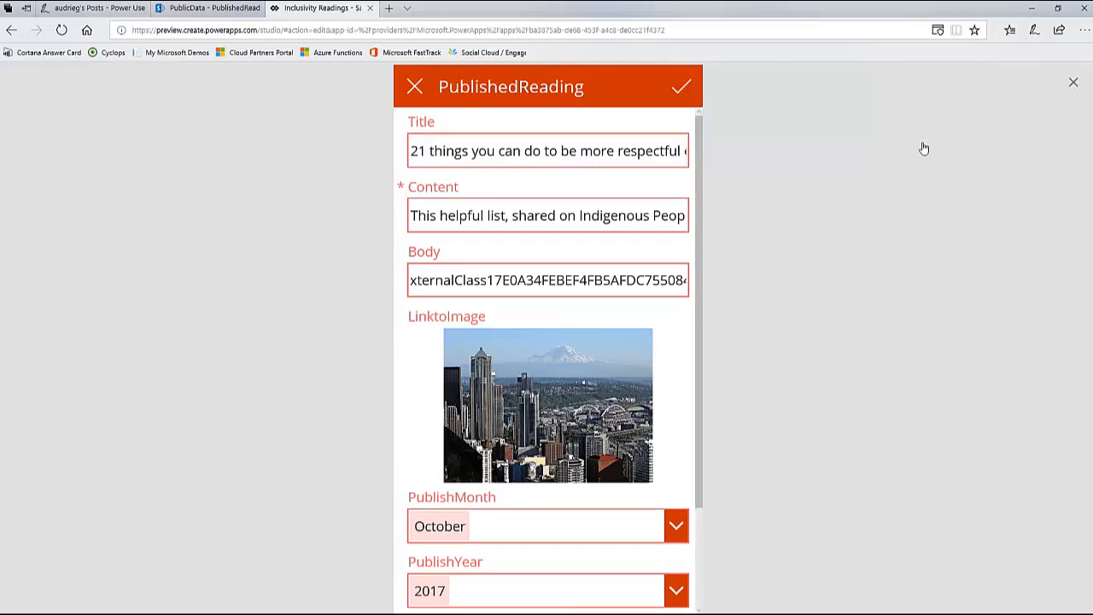
pyautogui.press('Escape')
# Step: Collapse BrowseScreen1 and DetailScreen1 in the screen tree, expand EditScreen1 with its form's cards, and select EditForm1
pyautogui.scroll(2, 558, 269)
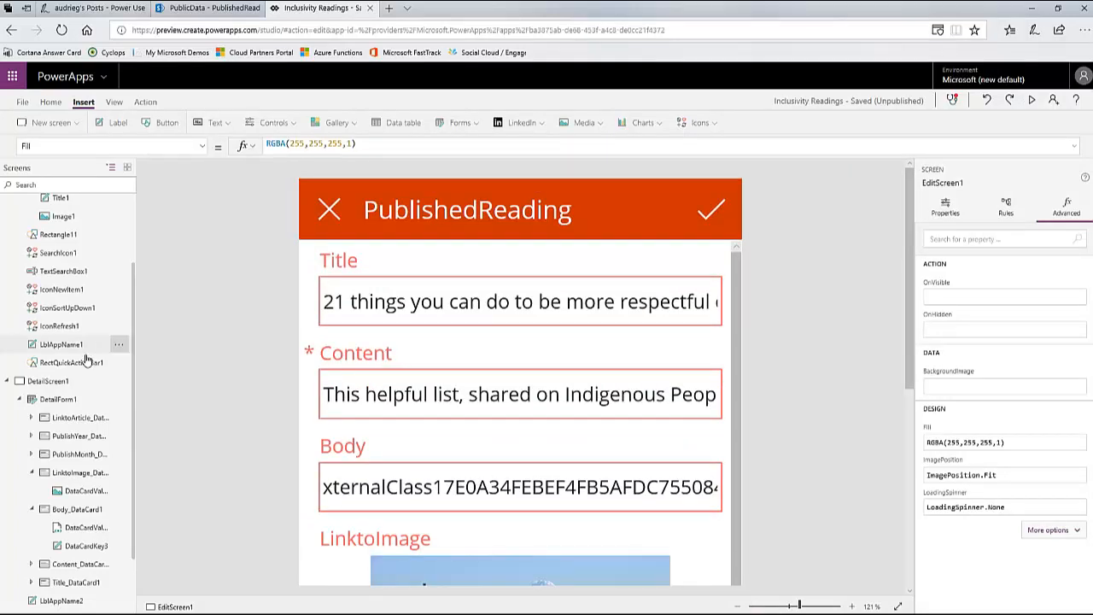
pyautogui.scroll(-2, 67, 404)
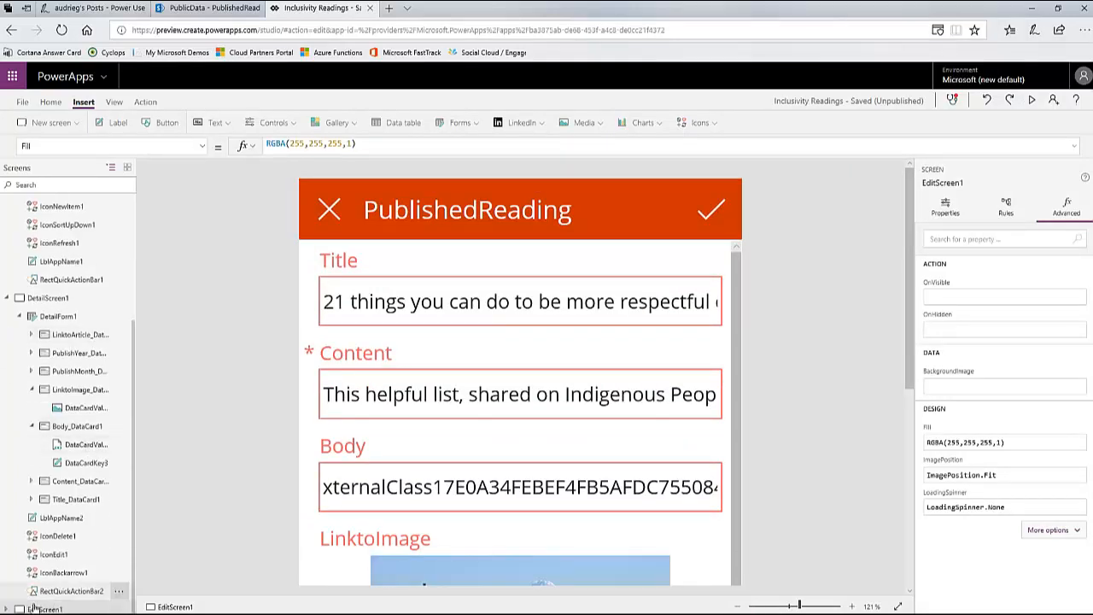
pyautogui.click(7, 298)
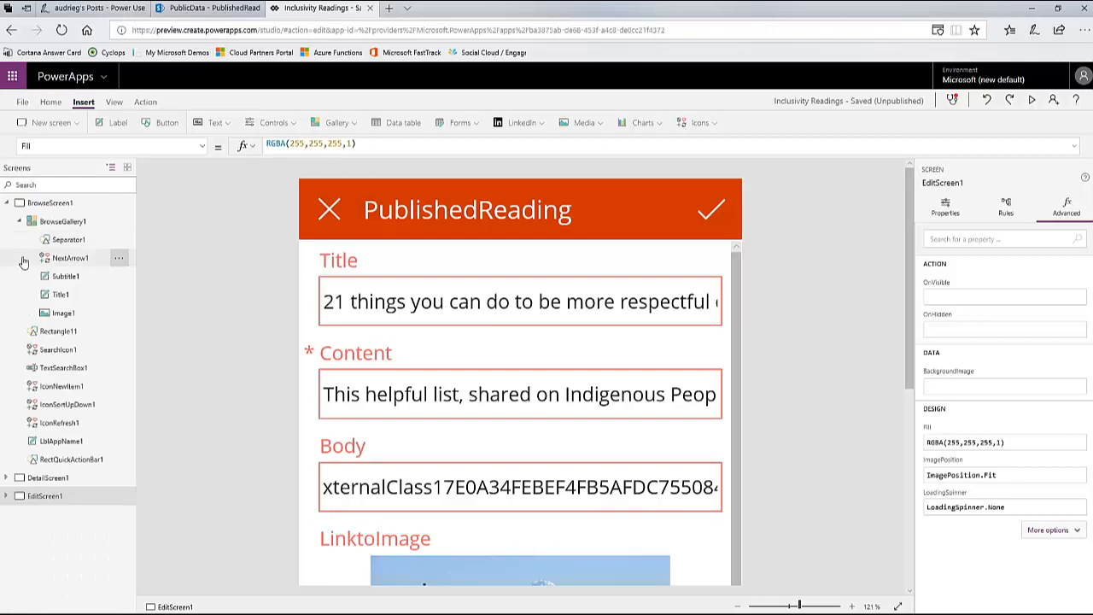
pyautogui.click(7, 202)
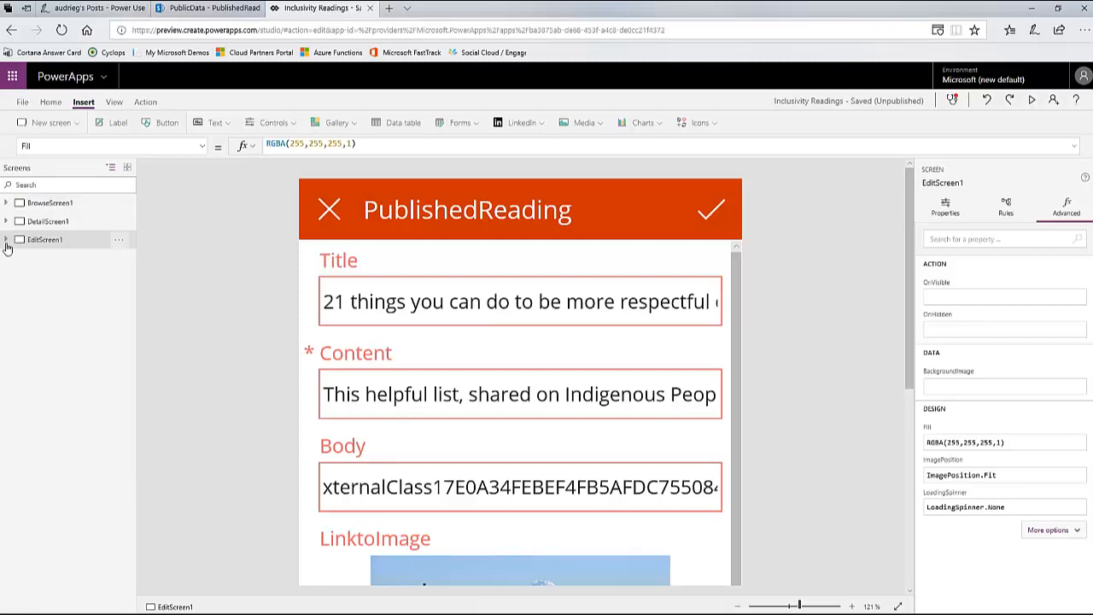
pyautogui.click(6, 240)
pyautogui.click(18, 258)
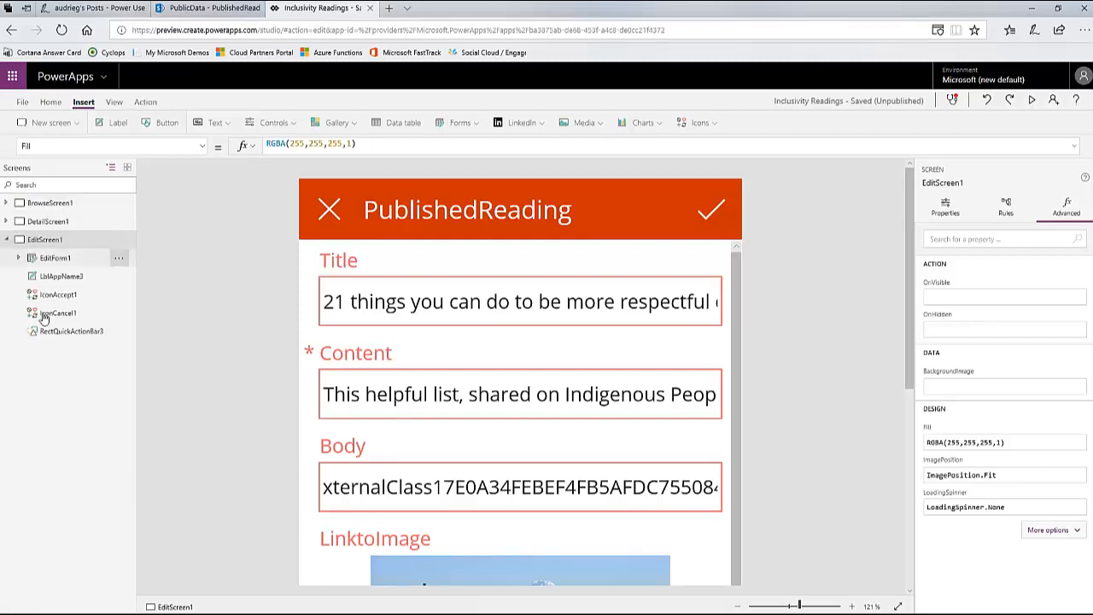
pyautogui.click(57, 257)
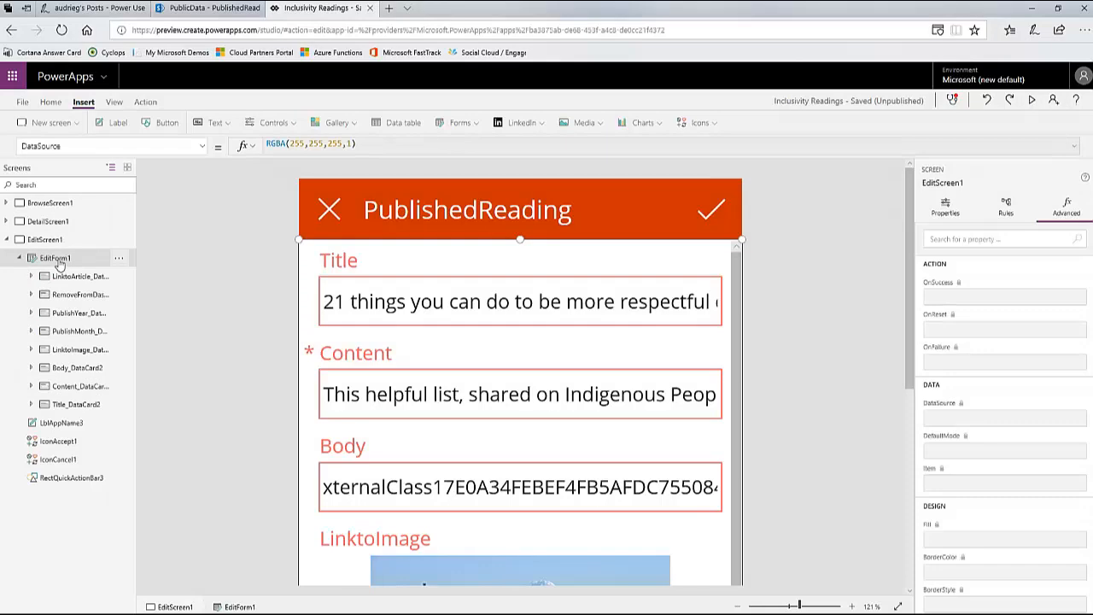
# Step: Open the edit form's data settings and change the Title field's card type to Edit multi-line text
pyautogui.scroll(-1, 1004, 385)
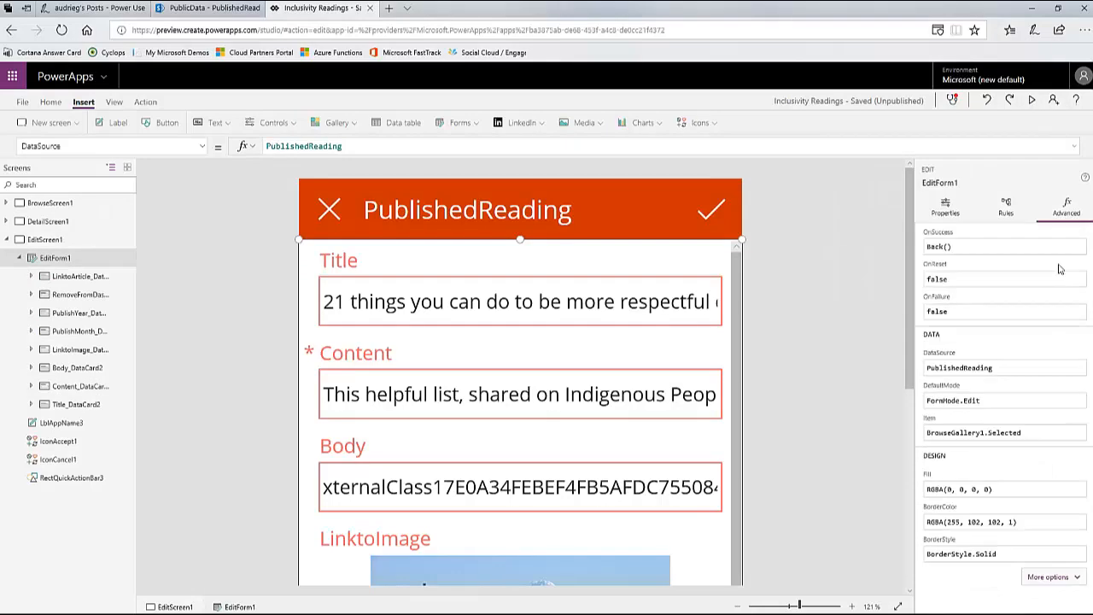
pyautogui.click(946, 210)
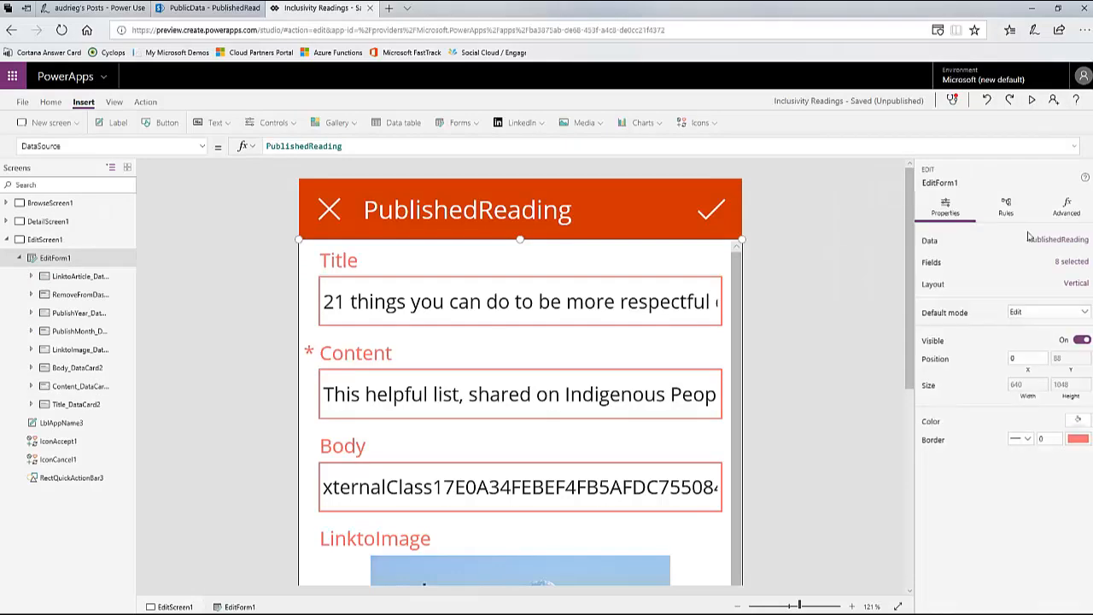
pyautogui.click(1078, 244)
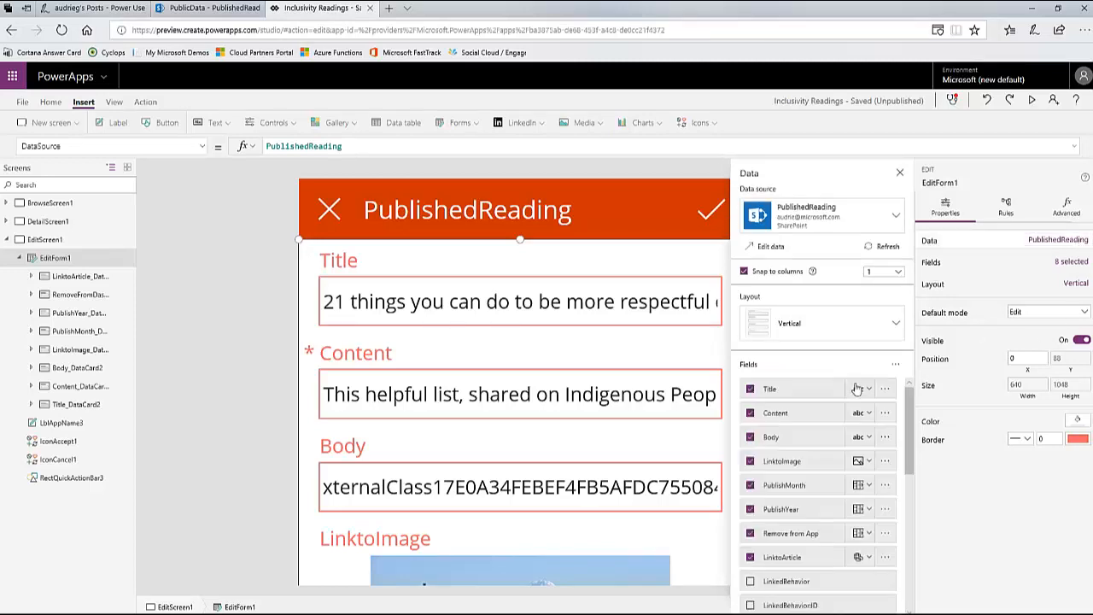
pyautogui.click(870, 389)
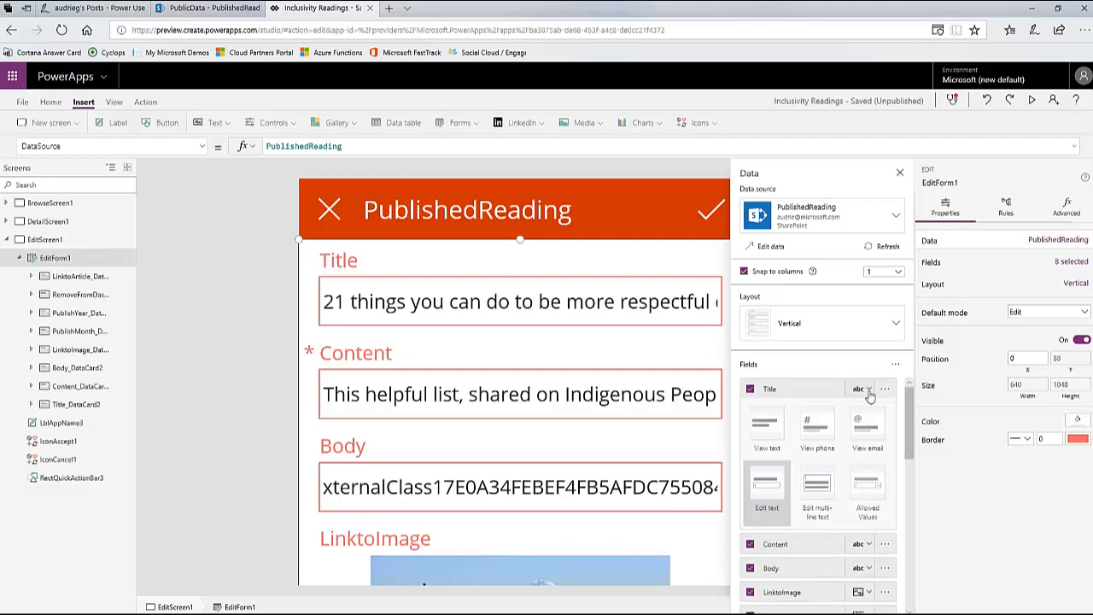
pyautogui.click(816, 491)
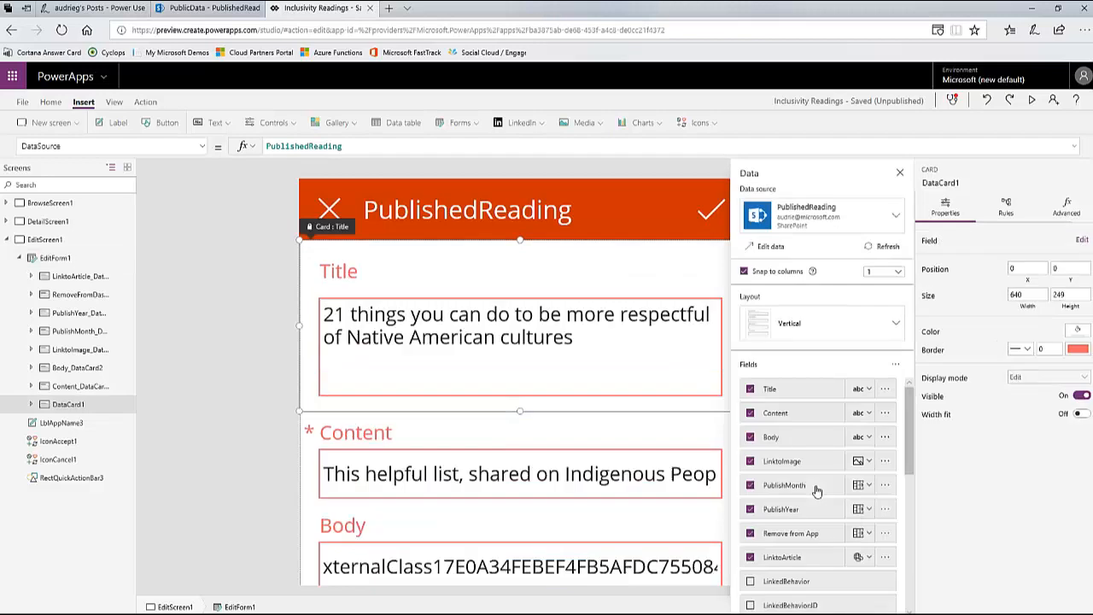
# Step: Change the Content field's card type to Edit multi-line text and check the resized cards in the edit form
pyautogui.click(870, 413)
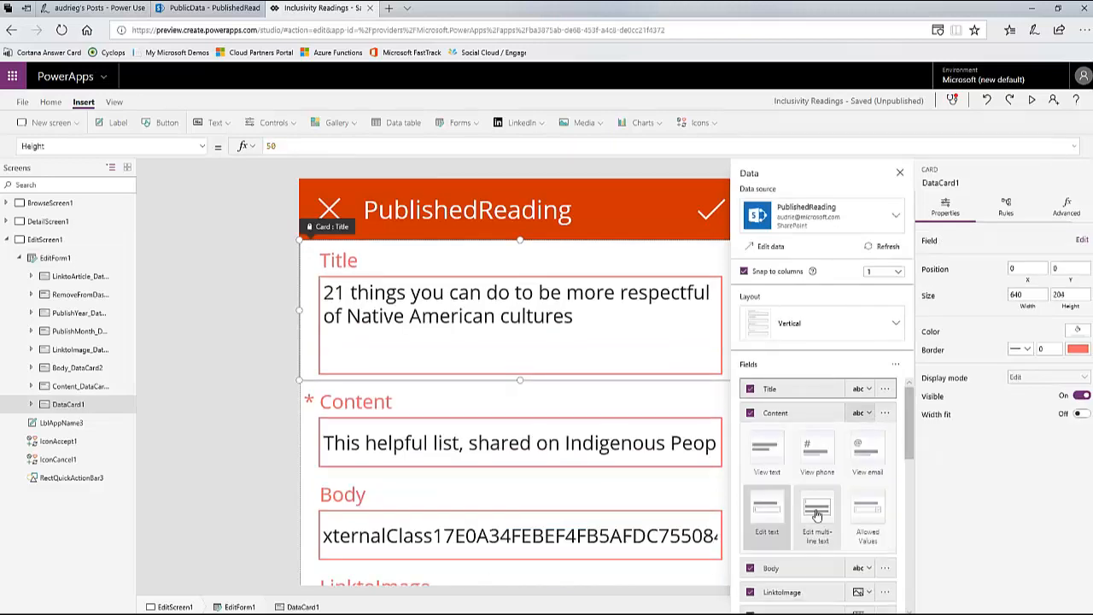
pyautogui.click(852, 463)
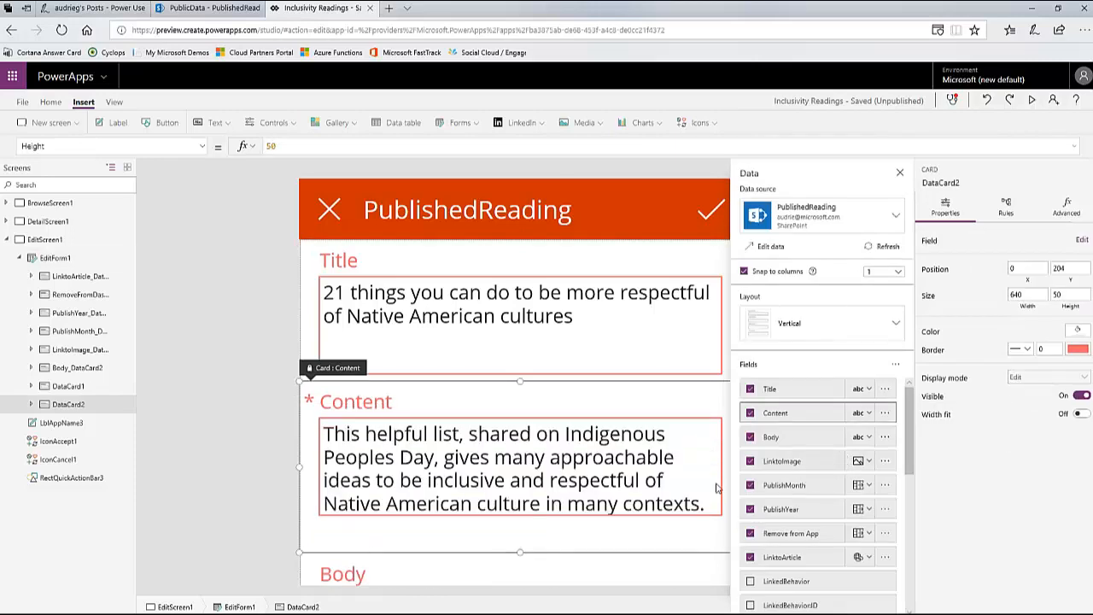
pyautogui.scroll(-5, 716, 488)
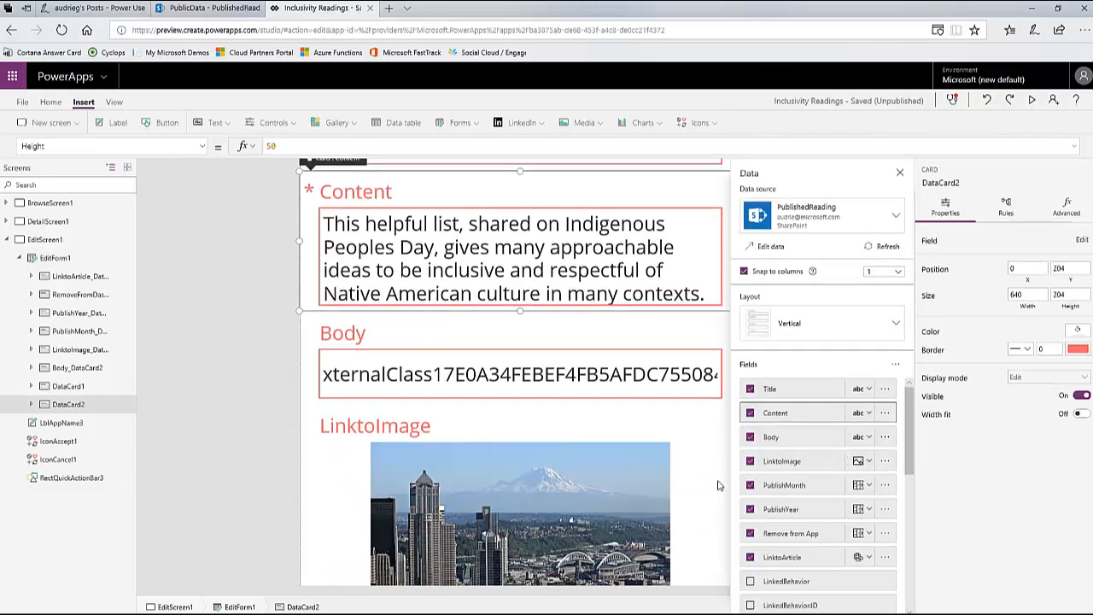
pyautogui.scroll(5, 641, 351)
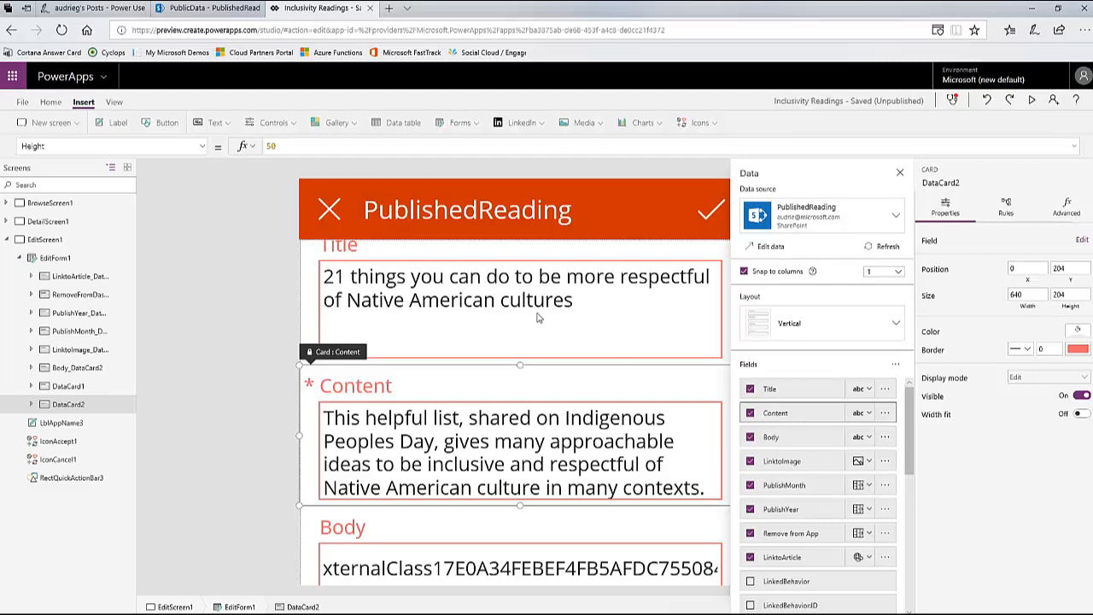
# Step: Change the LinktoImage field's card type to View text in the edit form
pyautogui.scroll(-1, 769, 461)
pyautogui.scroll(-3, 662, 478)
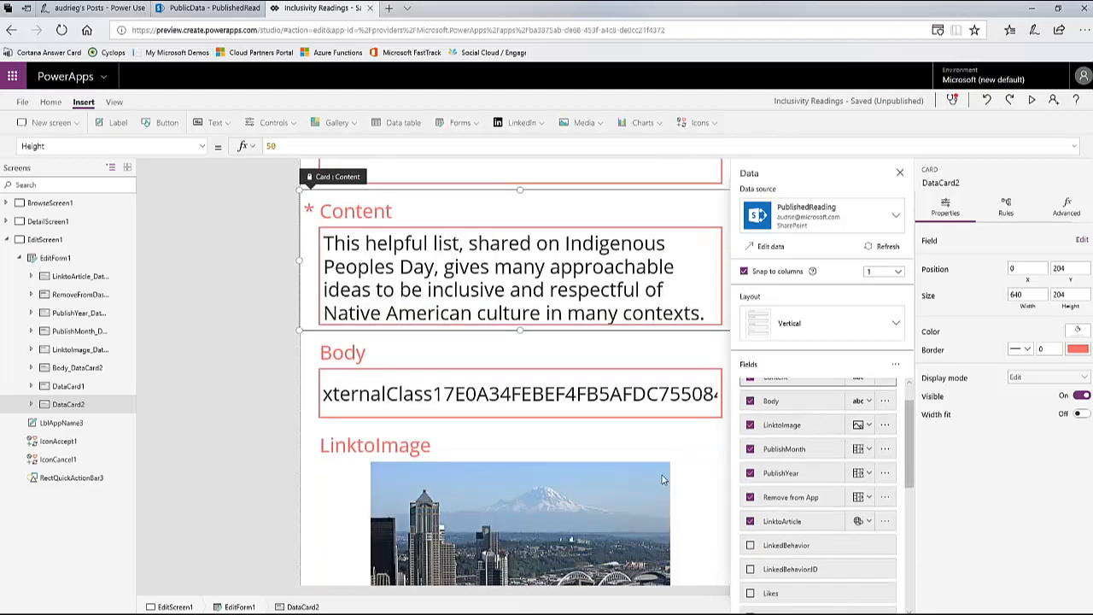
pyautogui.scroll(-2, 662, 478)
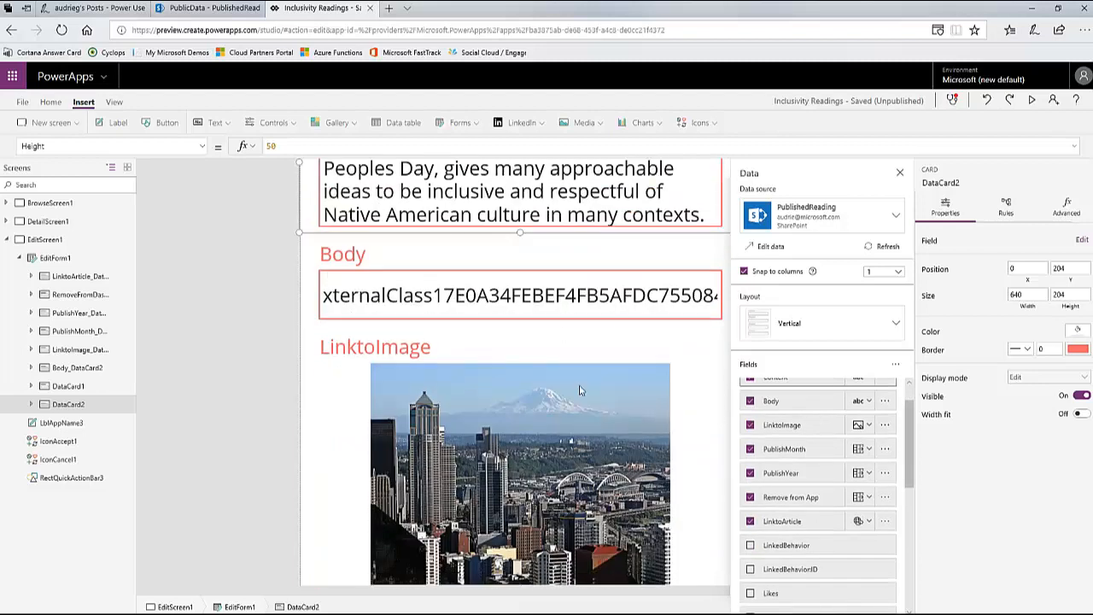
pyautogui.scroll(-3, 583, 391)
pyautogui.scroll(2, 289, 308)
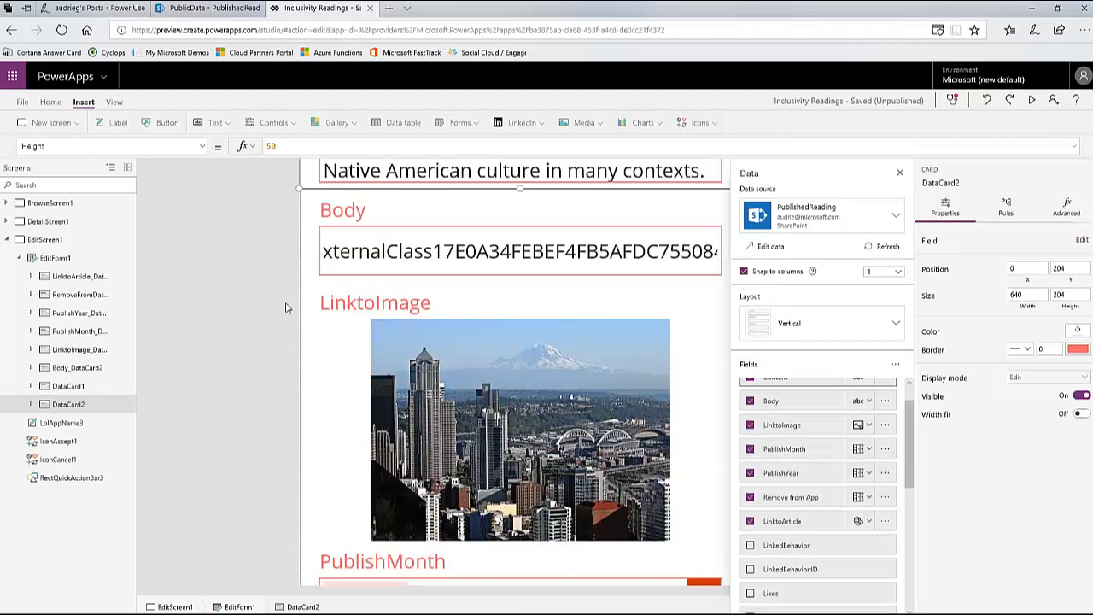
pyautogui.click(870, 425)
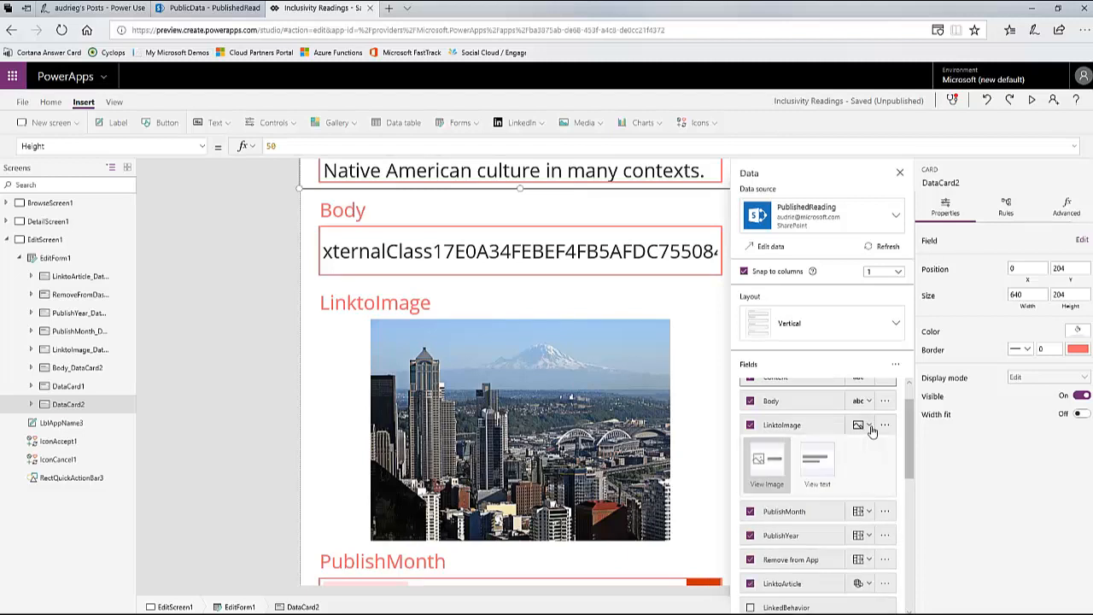
pyautogui.click(816, 477)
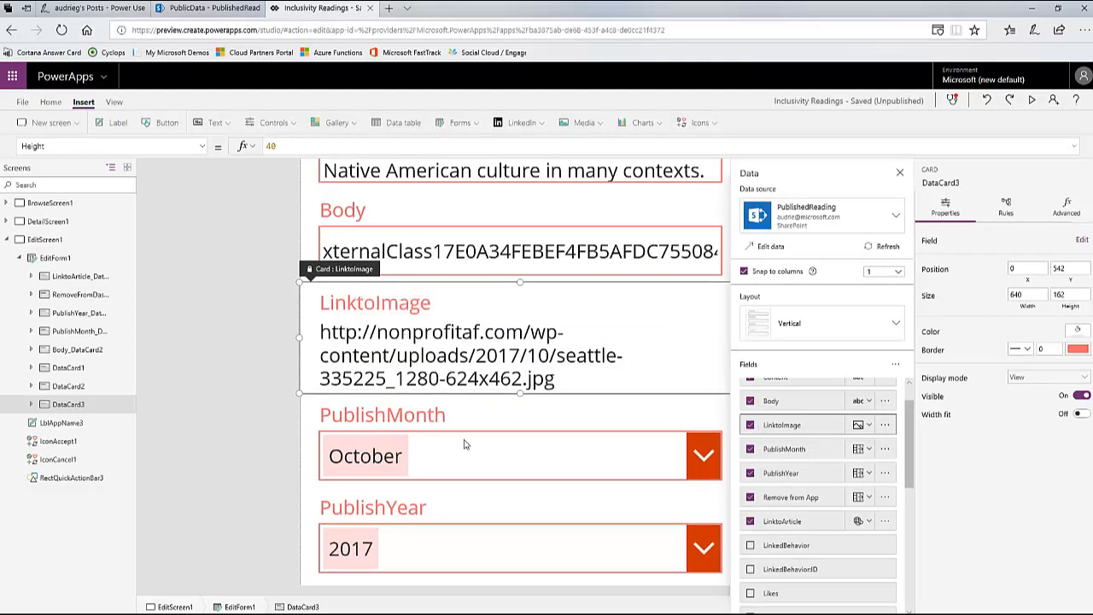
# Step: Exclude the Remove from App field from the edit form and review the remaining cards from Title to LinktoArticle
pyautogui.scroll(-3, 444, 385)
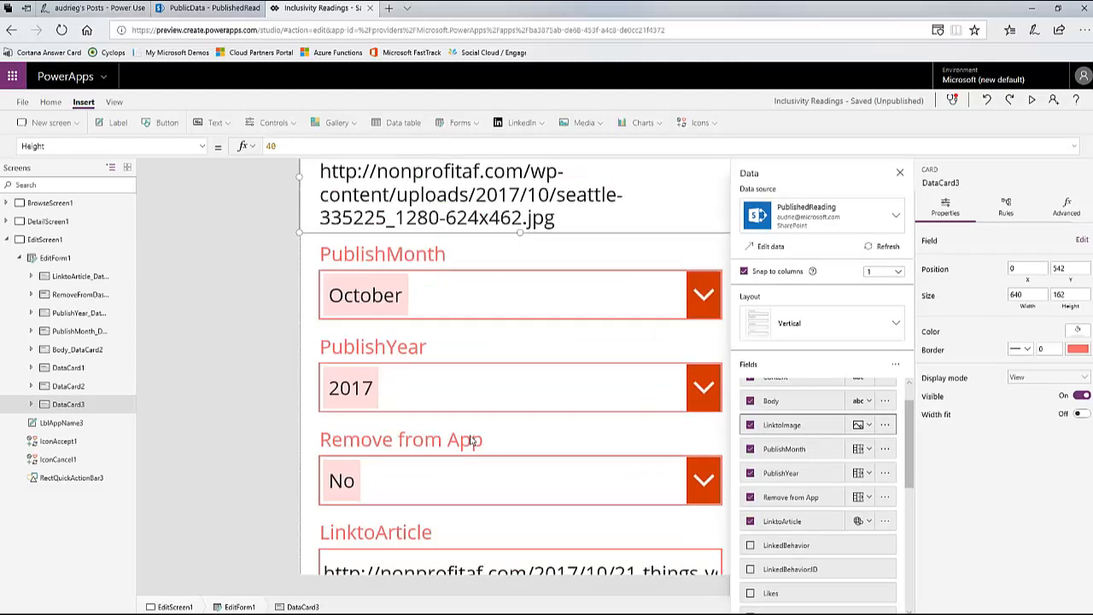
pyautogui.click(750, 498)
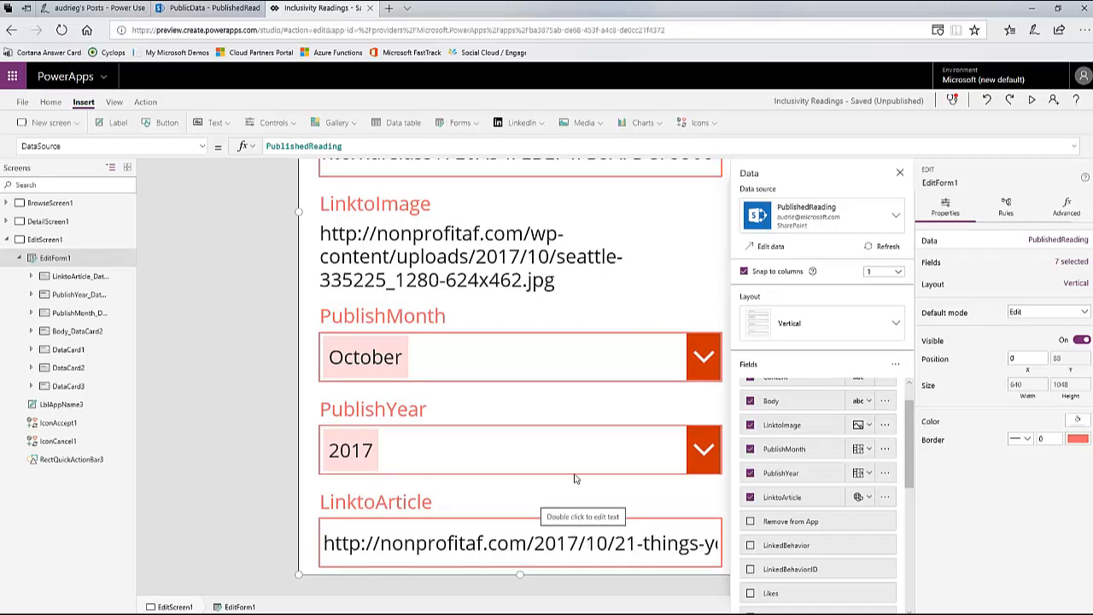
pyautogui.scroll(3, 575, 479)
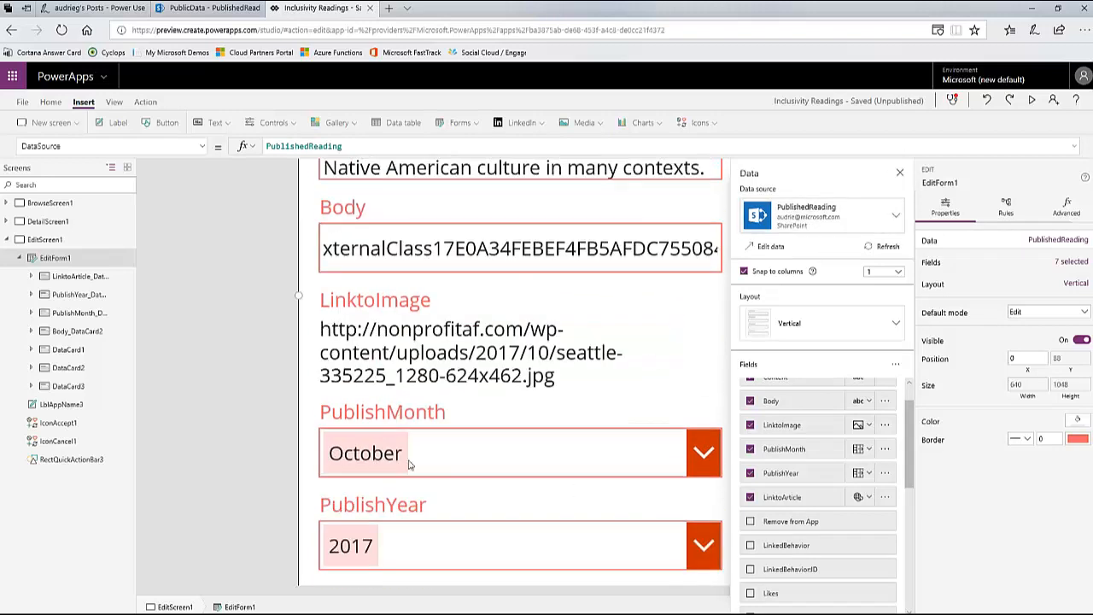
pyautogui.scroll(3, 409, 464)
pyautogui.scroll(5, 401, 402)
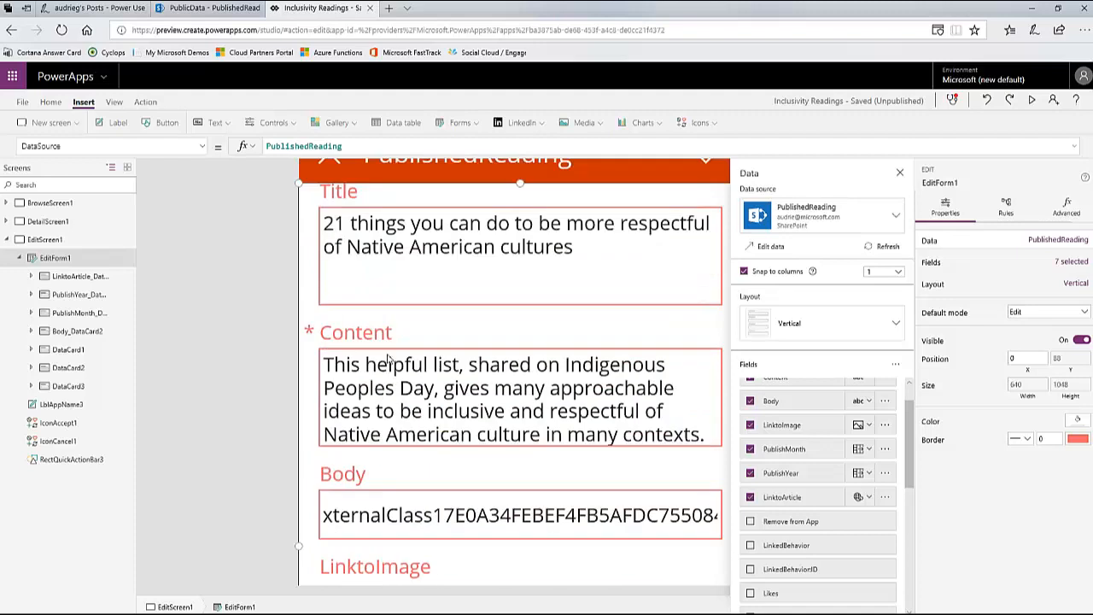
pyautogui.scroll(-10, 393, 385)
pyautogui.scroll(-1, 410, 375)
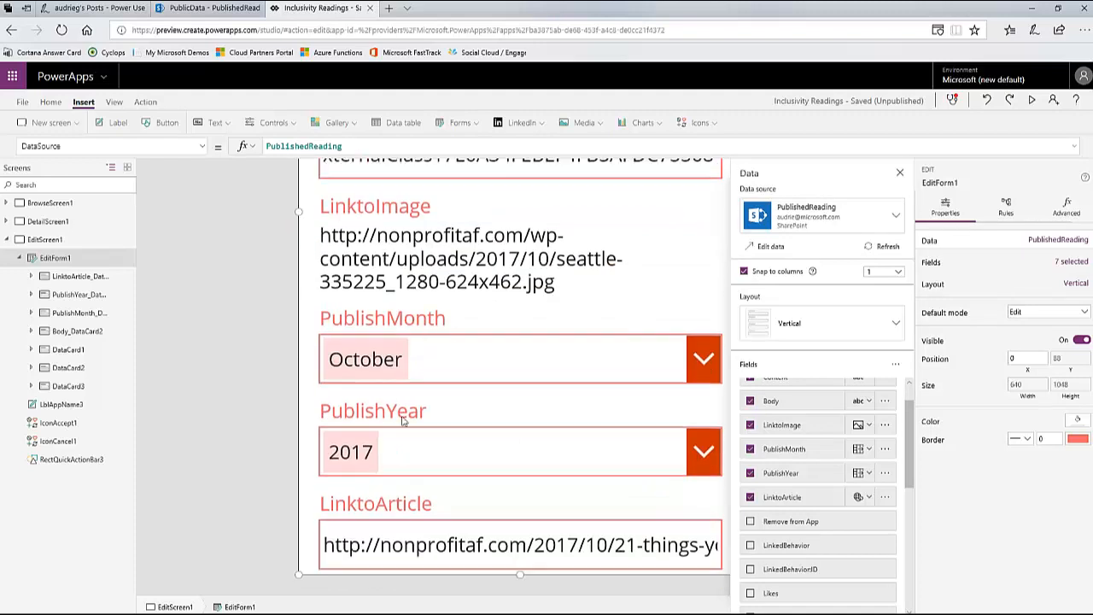
pyautogui.scroll(10, 408, 419)
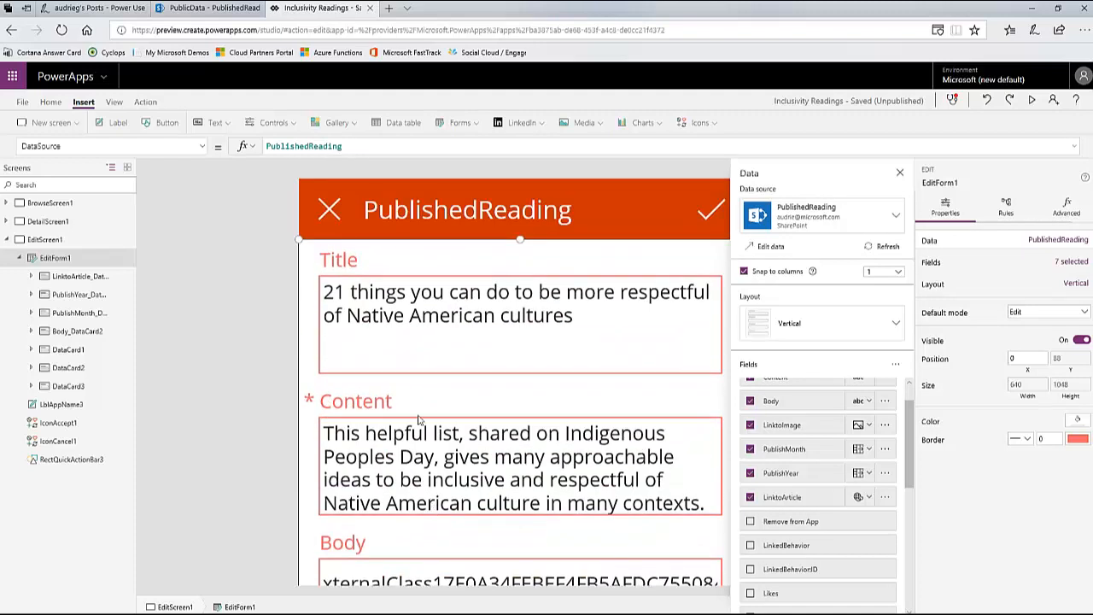
# Step: Rename the edit screen's header to Reading Item and extend its text formula to If(DisplayMode=FormMode.Edit,"Edit","New") & " Reading Item"
pyautogui.click(464, 218)
pyautogui.click(461, 218)
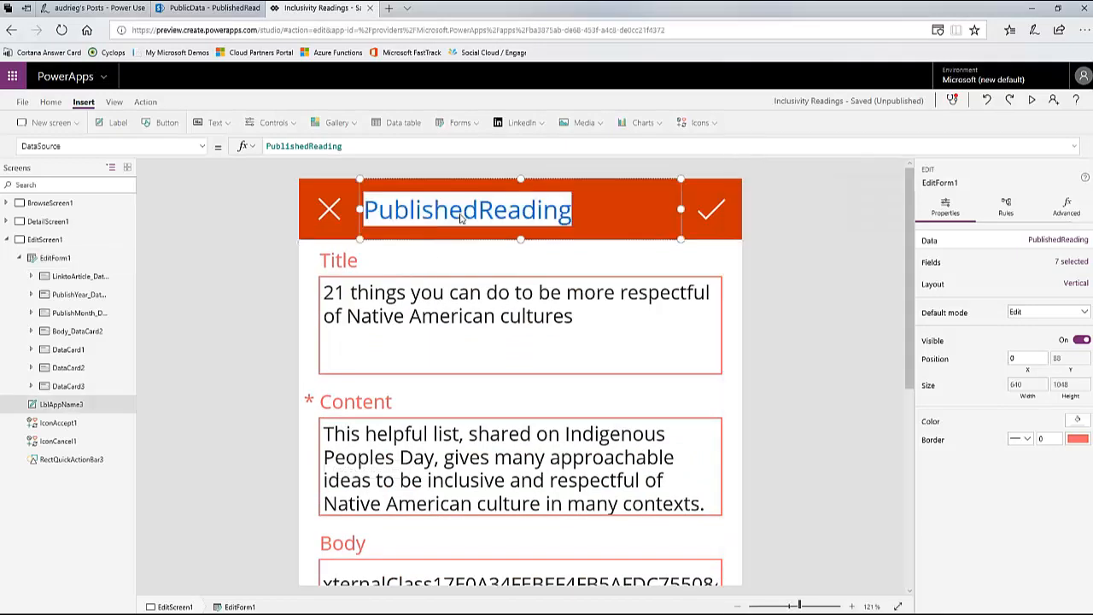
pyautogui.doubleClick(475, 215)
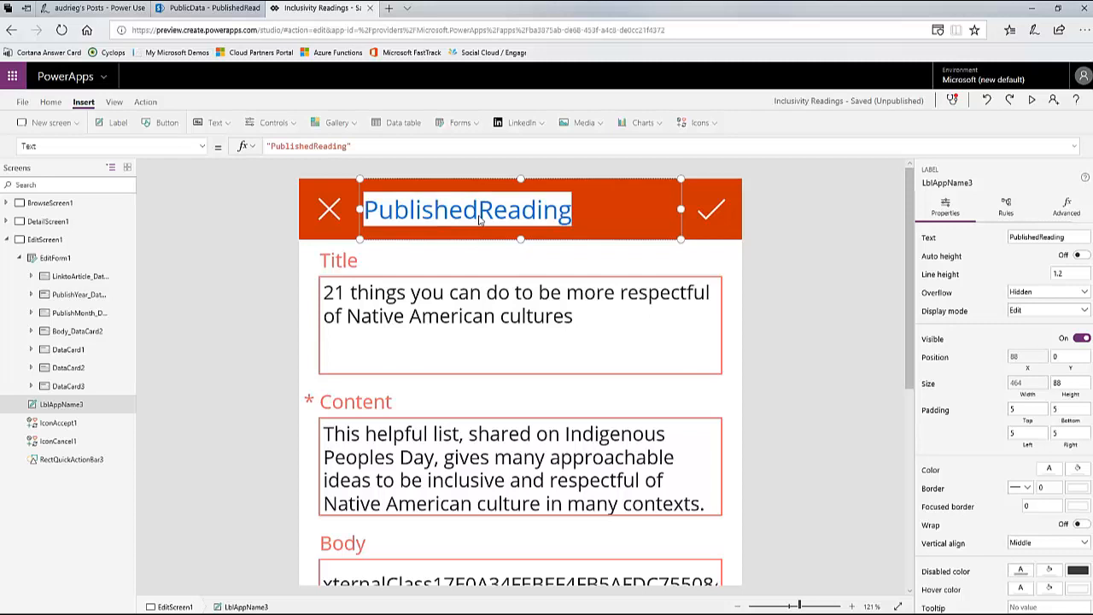
pyautogui.write('Read')
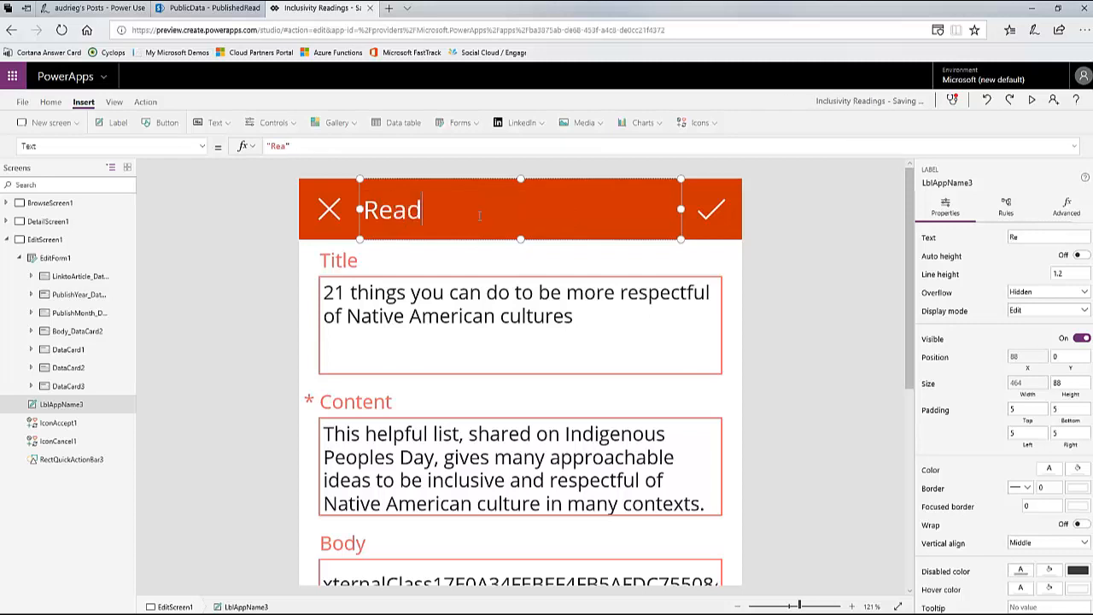
pyautogui.write('ing Item')
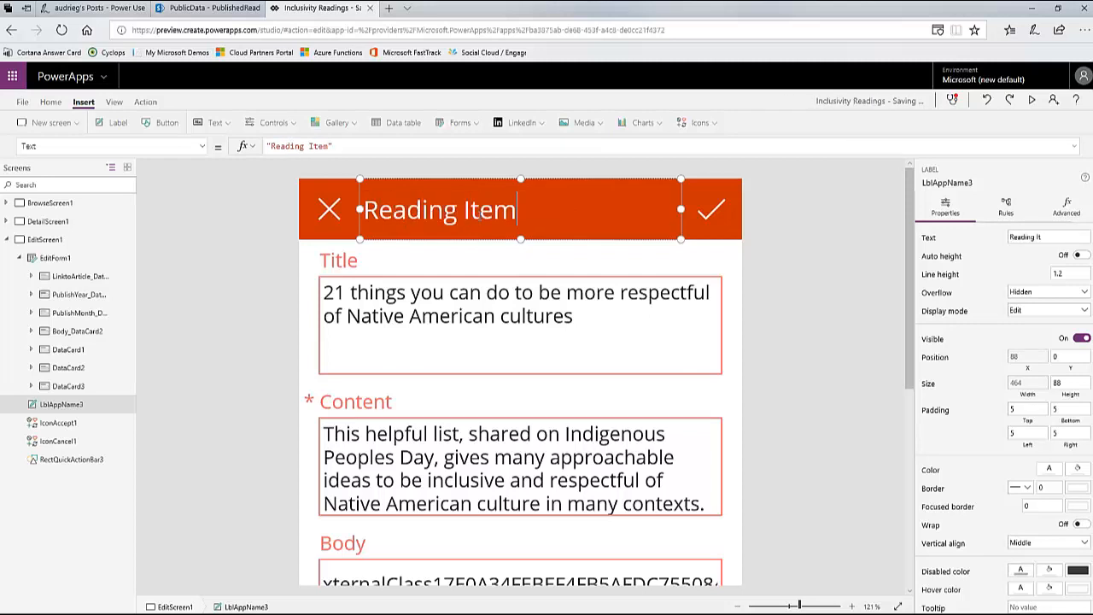
pyautogui.moveTo(333, 145); pyautogui.dragTo(269, 146)
pyautogui.write('If(DisplayMode=FormMode.Edit,"Edit","New") & " Reading Item"')
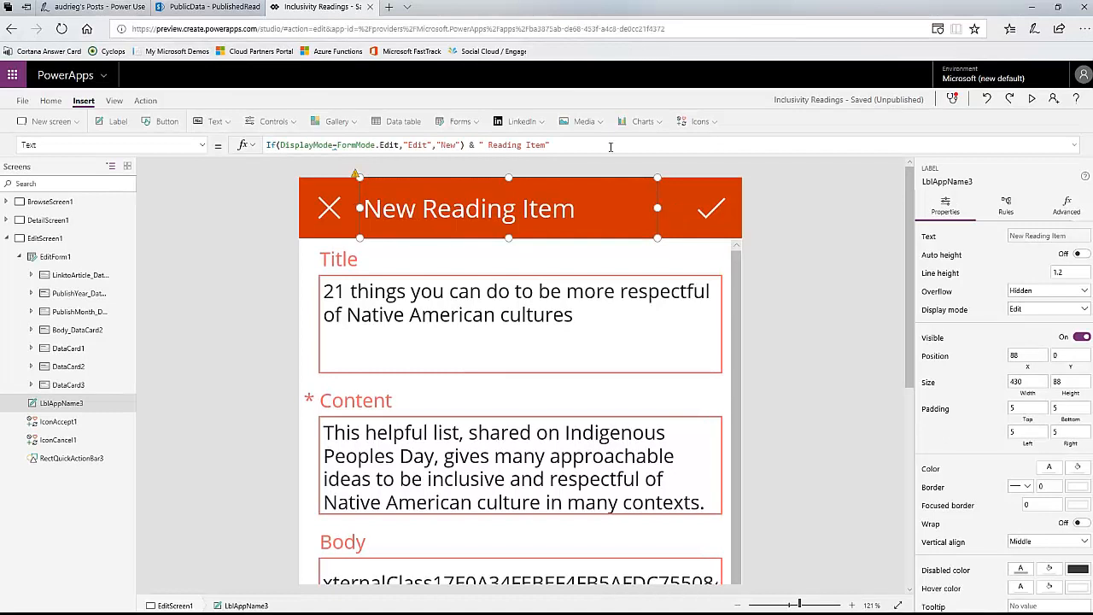
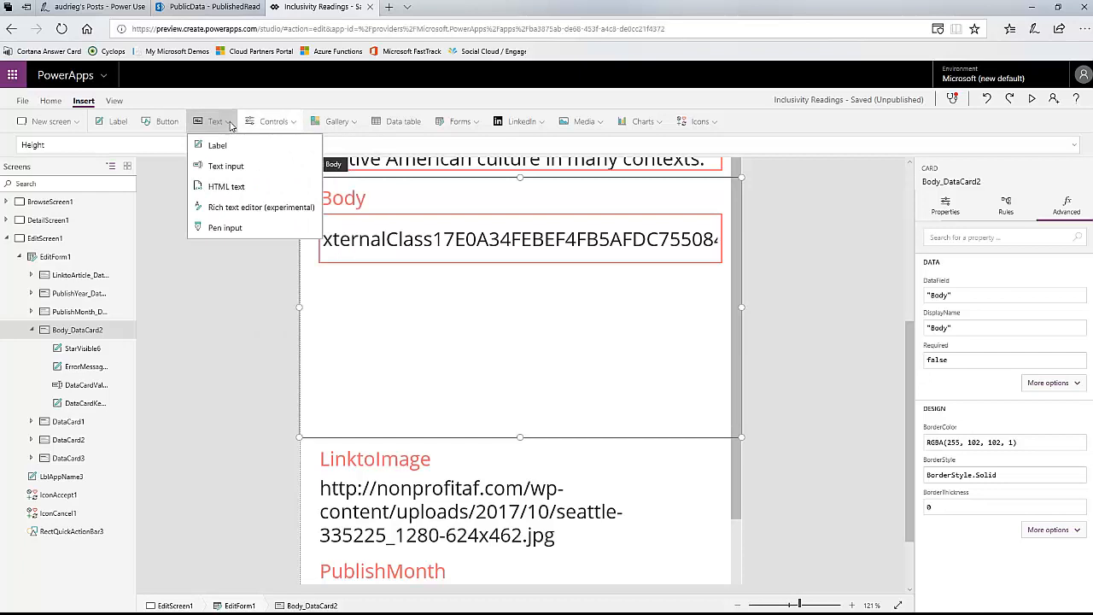
# Step: Insert an experimental rich text editor in the Body card below its text box, enlarged to about 580 by 218
pyautogui.moveTo(250, 213)
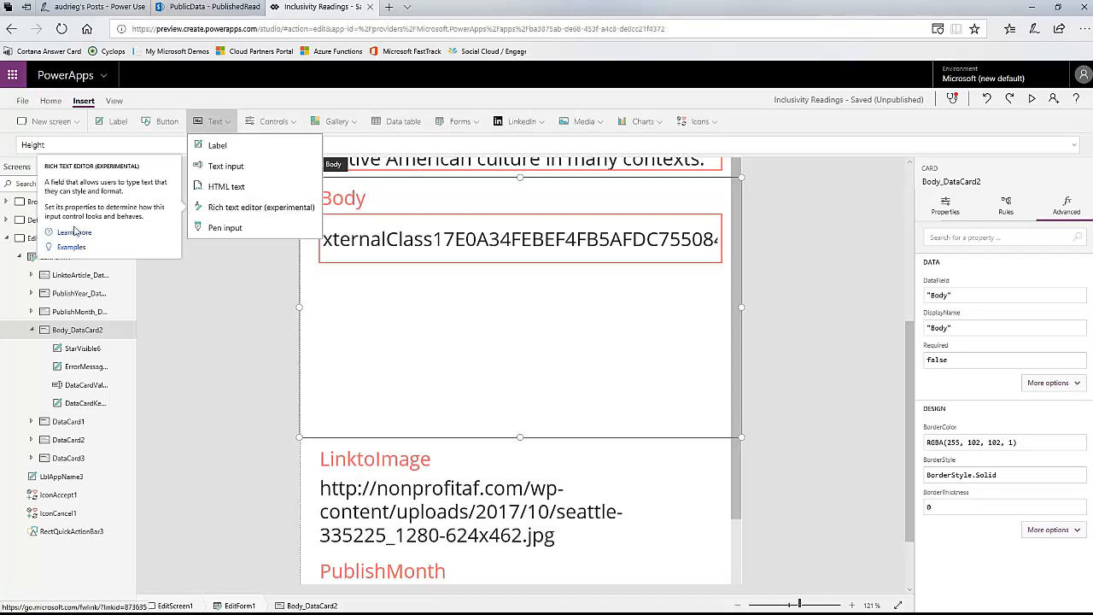
pyautogui.click(258, 209)
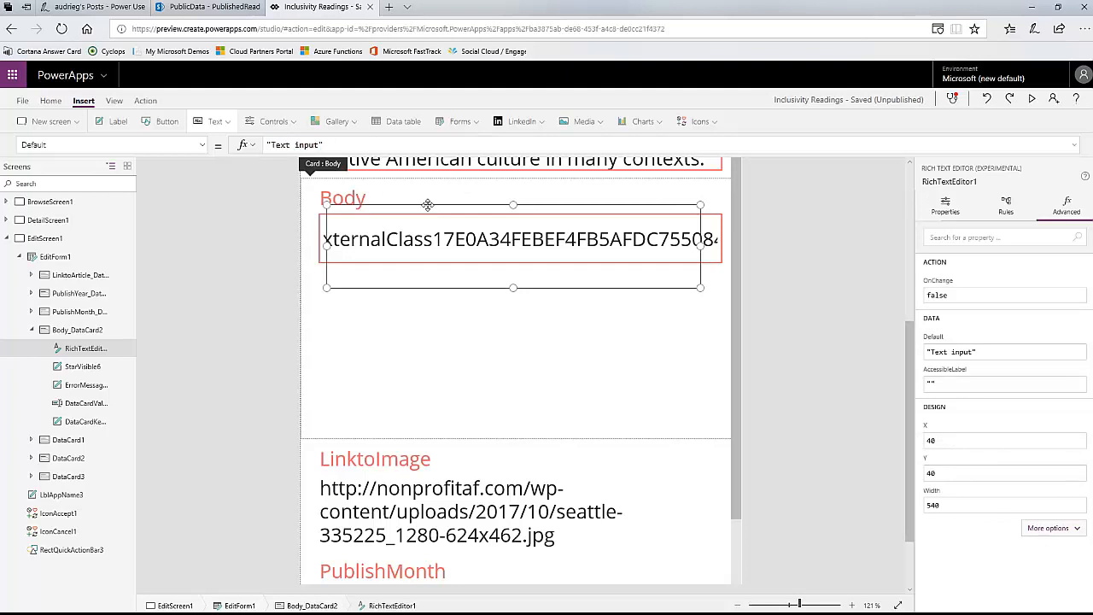
pyautogui.moveTo(427, 205); pyautogui.dragTo(422, 284)
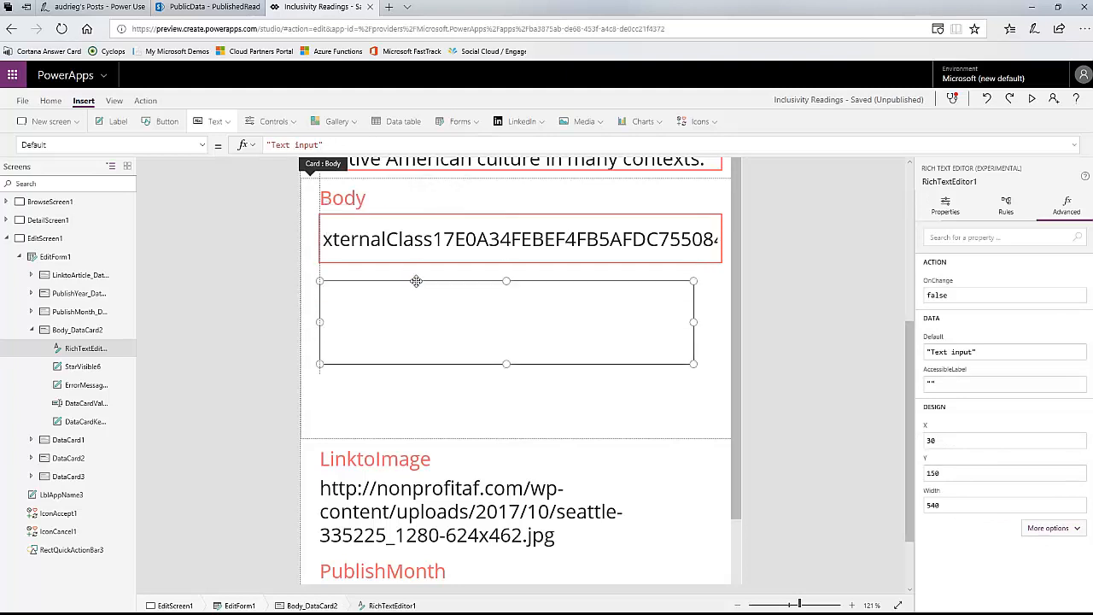
pyautogui.moveTo(694, 364); pyautogui.dragTo(718, 430)
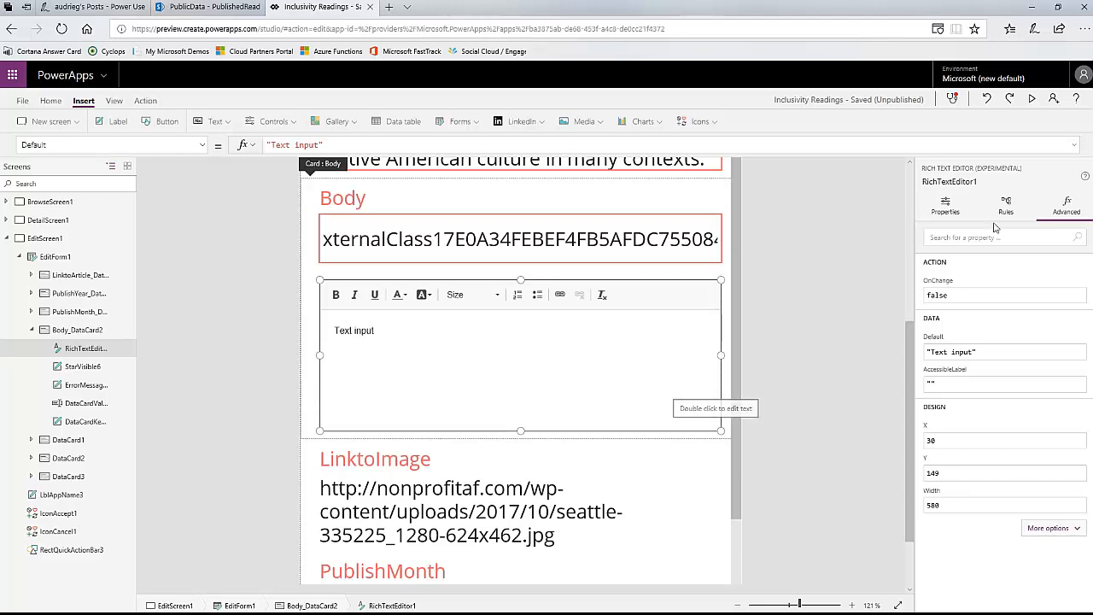
# Step: Replace the rich text editor's default text with Parent.Default in its properties
pyautogui.click(936, 212)
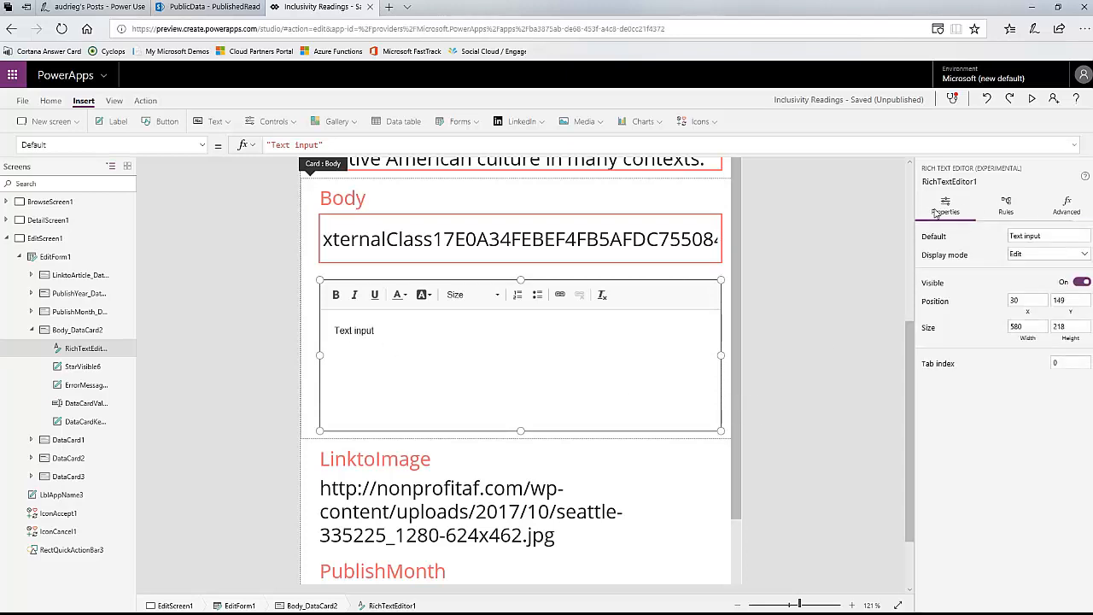
pyautogui.click(1050, 237)
pyautogui.moveTo(1049, 237); pyautogui.dragTo(996, 239)
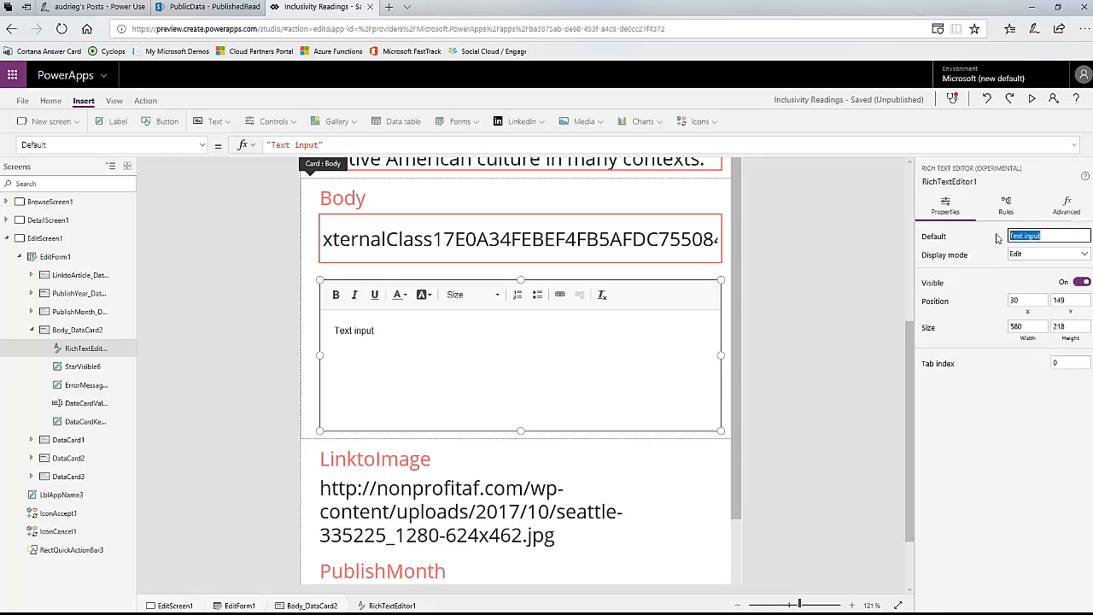
pyautogui.write('Parent.Default')
pyautogui.click(1032, 301)
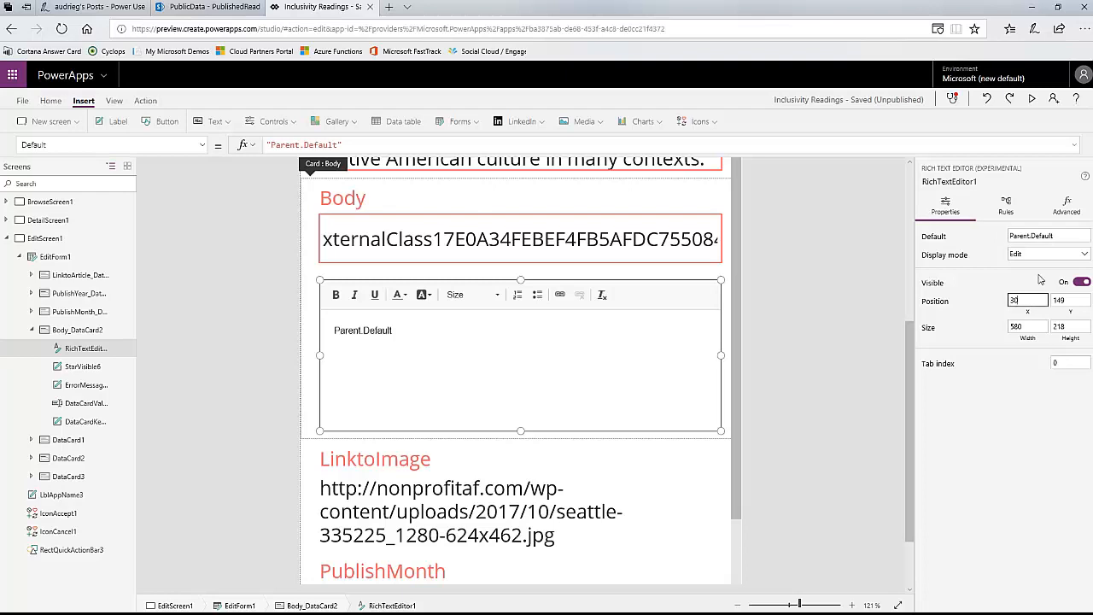
# Step: Remove the quotation marks around Parent.Default in the rich text editor's Default formula to make it a reference
pyautogui.moveTo(1062, 236); pyautogui.dragTo(977, 237)
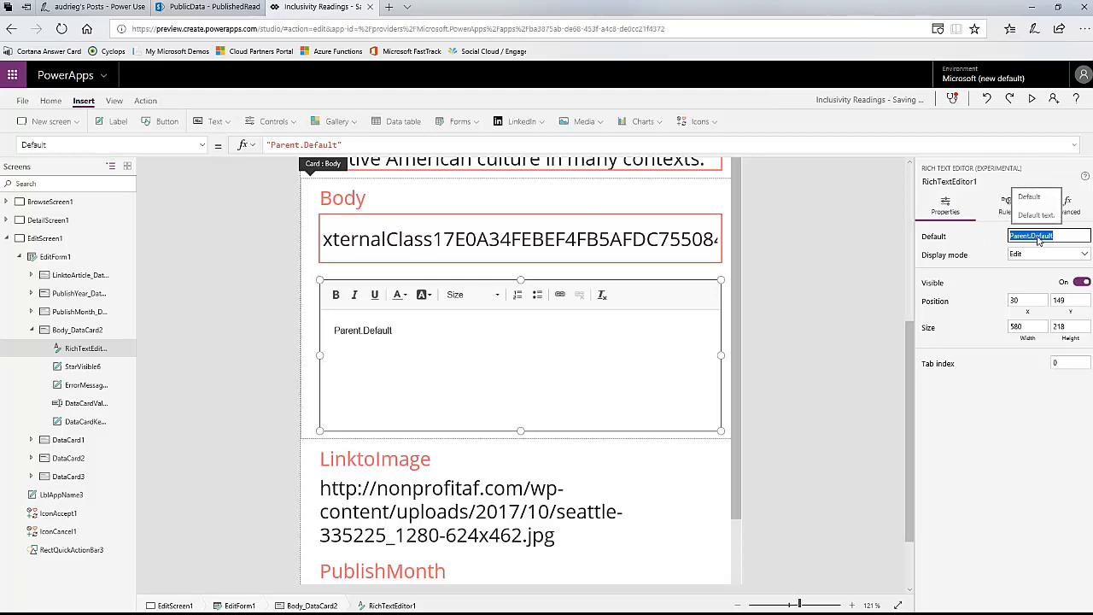
pyautogui.click(349, 146)
pyautogui.press('BackSpace')
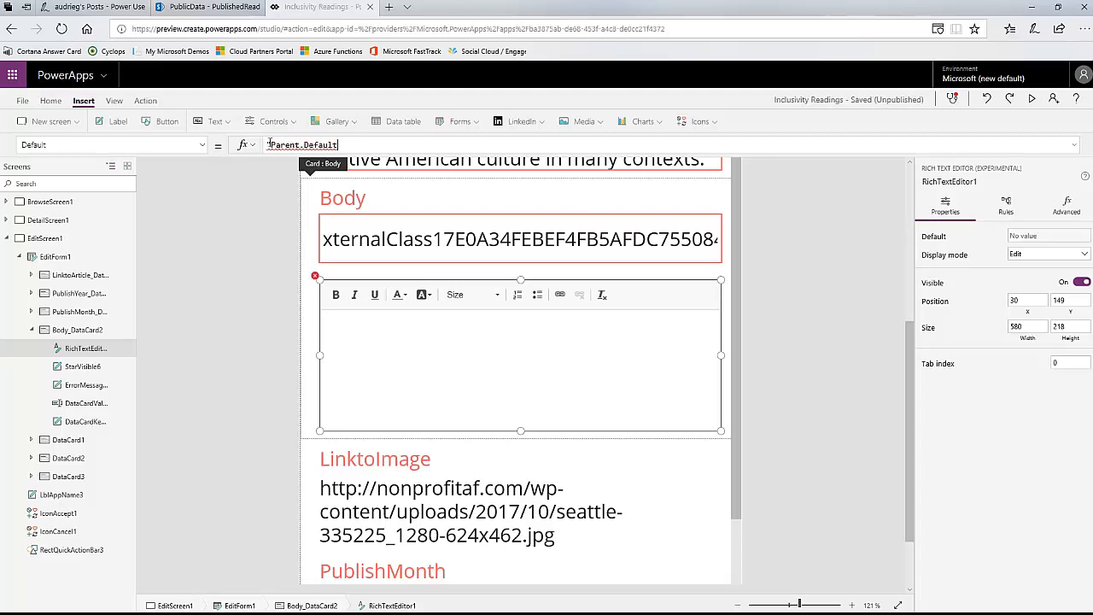
pyautogui.click(268, 143)
pyautogui.press('Delete')
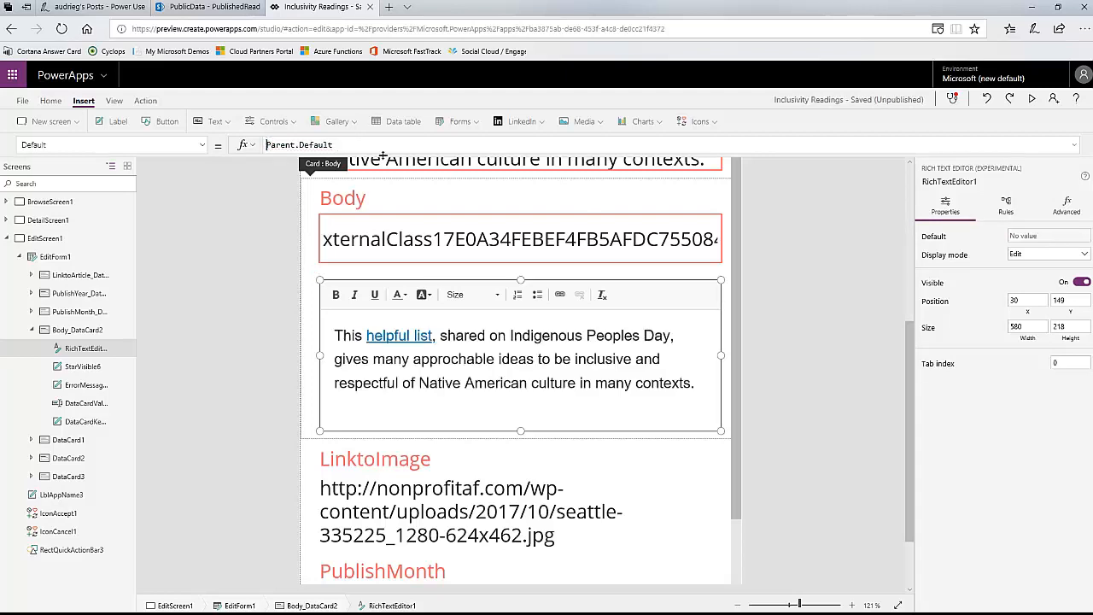
pyautogui.click(391, 146)
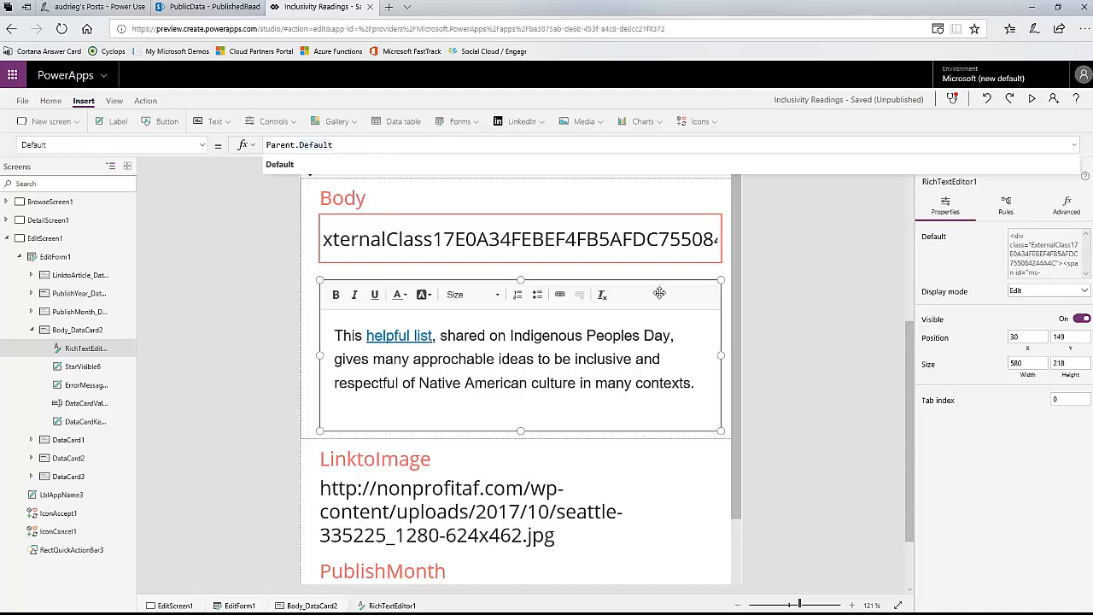
# Step: Select the Content card's text input and look up its Size property
pyautogui.scroll(2, 622, 307)
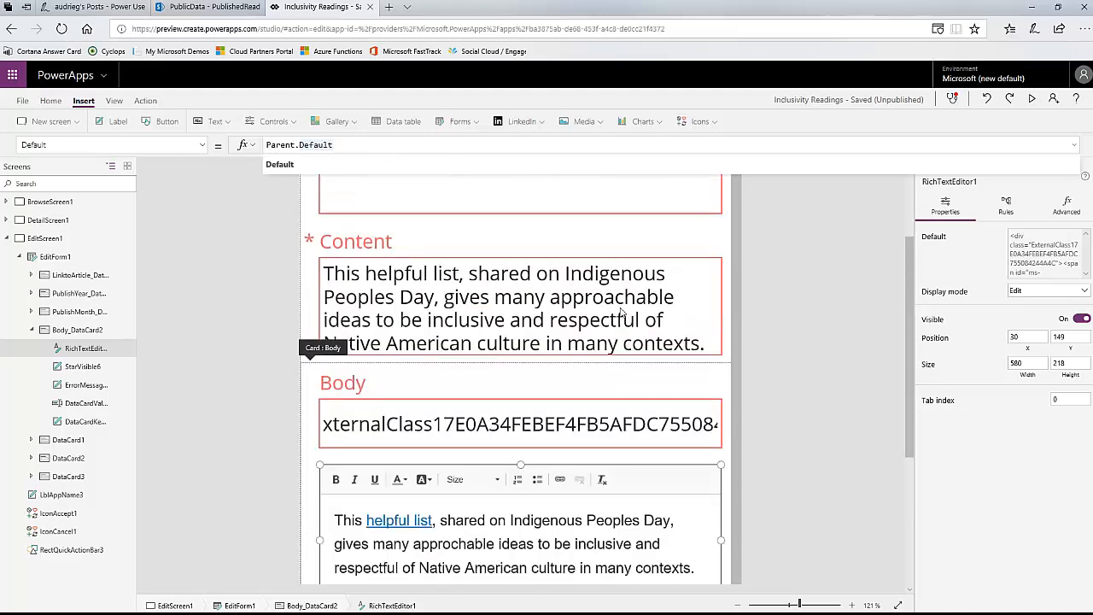
pyautogui.click(421, 309)
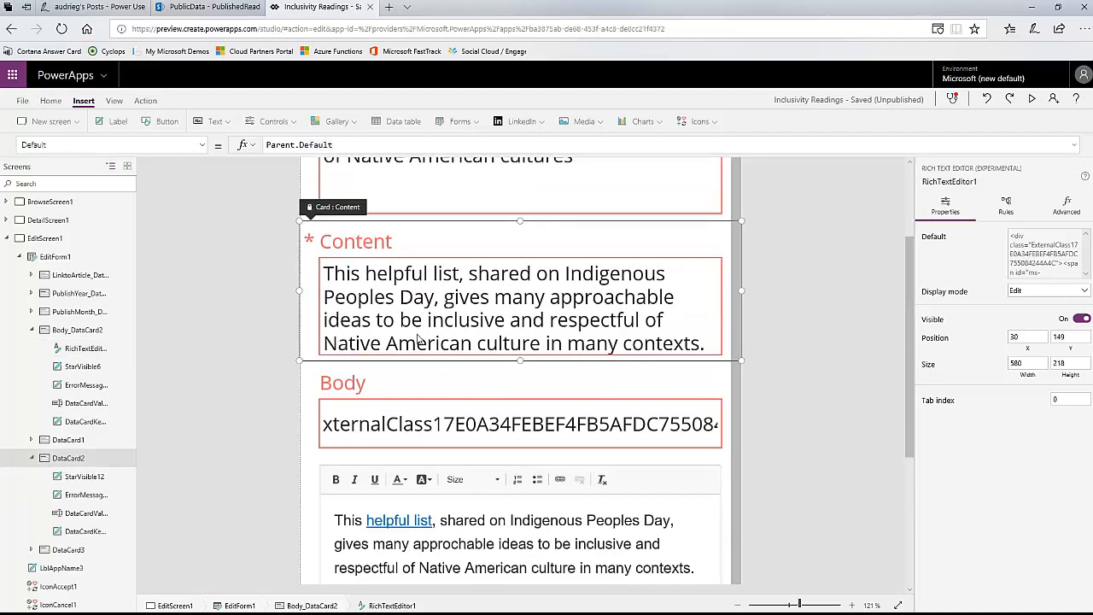
pyautogui.click(420, 309)
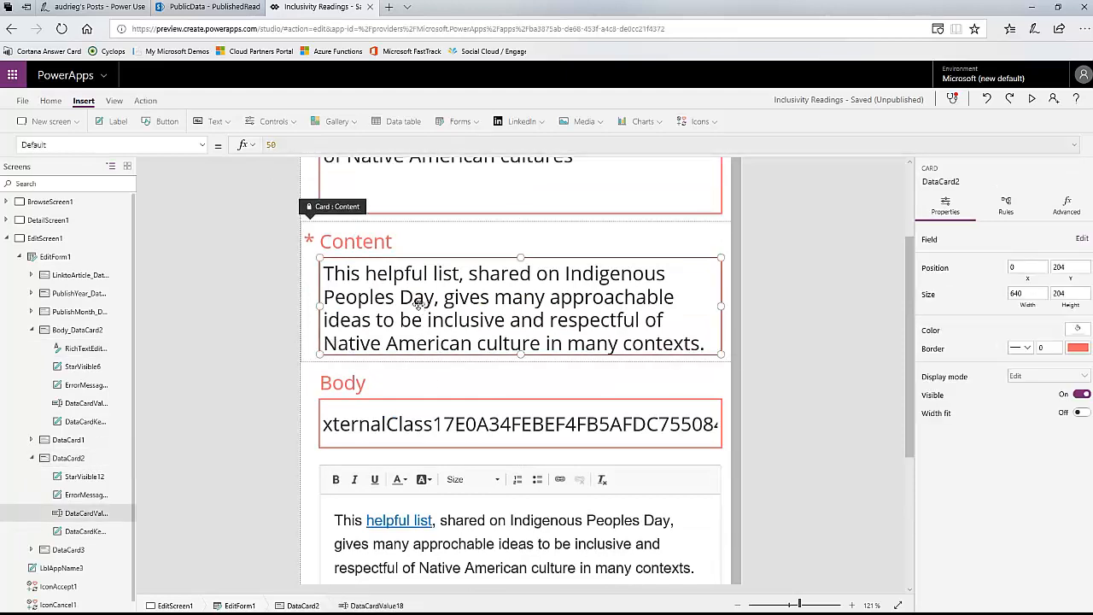
pyautogui.click(202, 146)
pyautogui.scroll(-5, 145, 301)
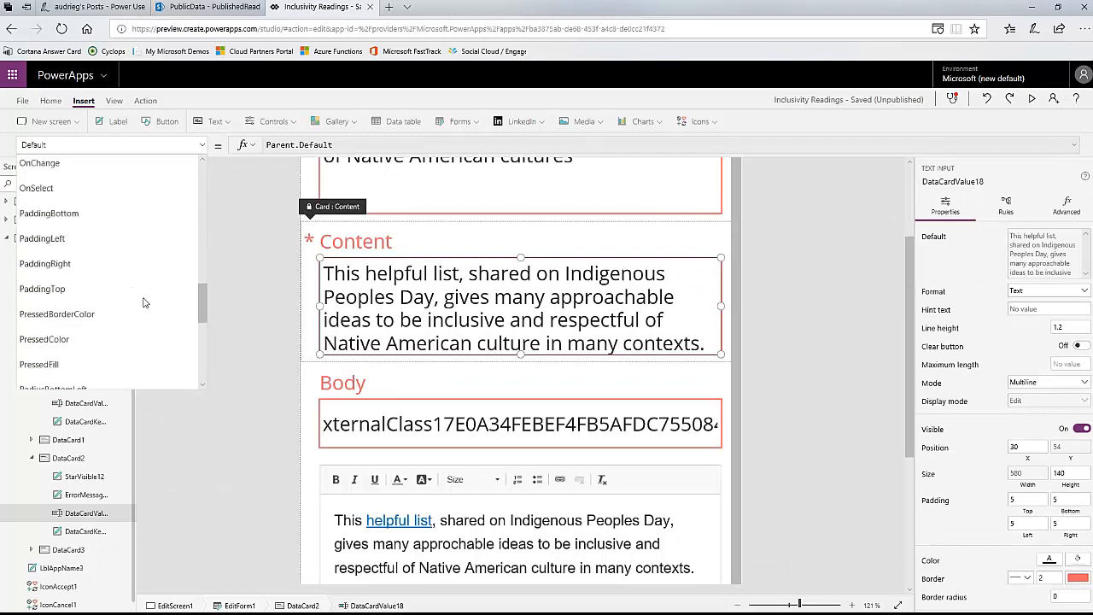
pyautogui.scroll(-3, 146, 299)
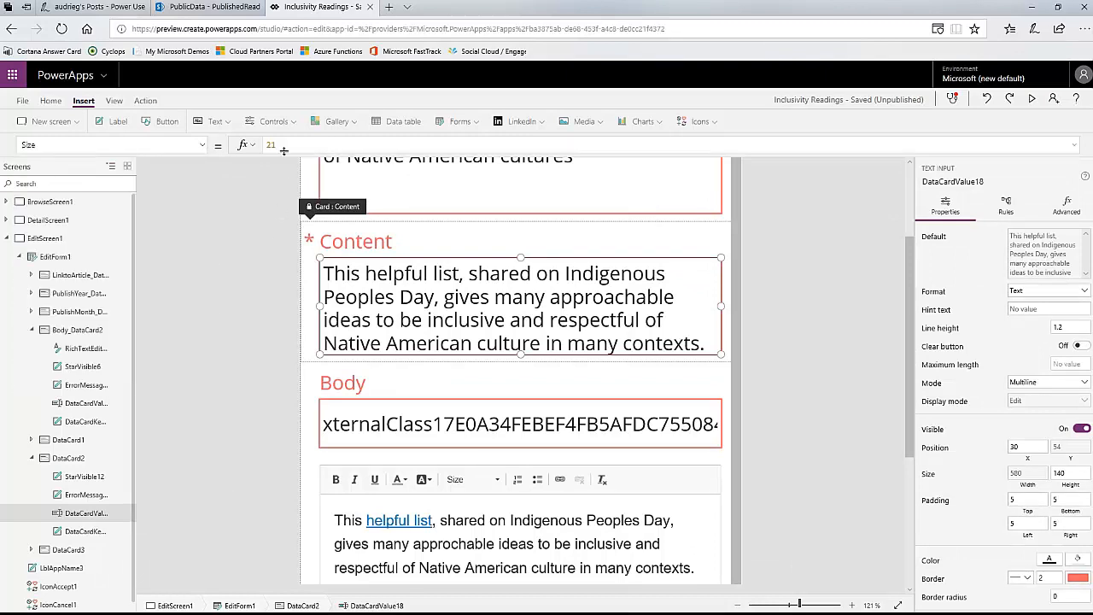
# Step: Select the entire paragraph inside the Body card's rich text editor
pyautogui.scroll(-3, 501, 325)
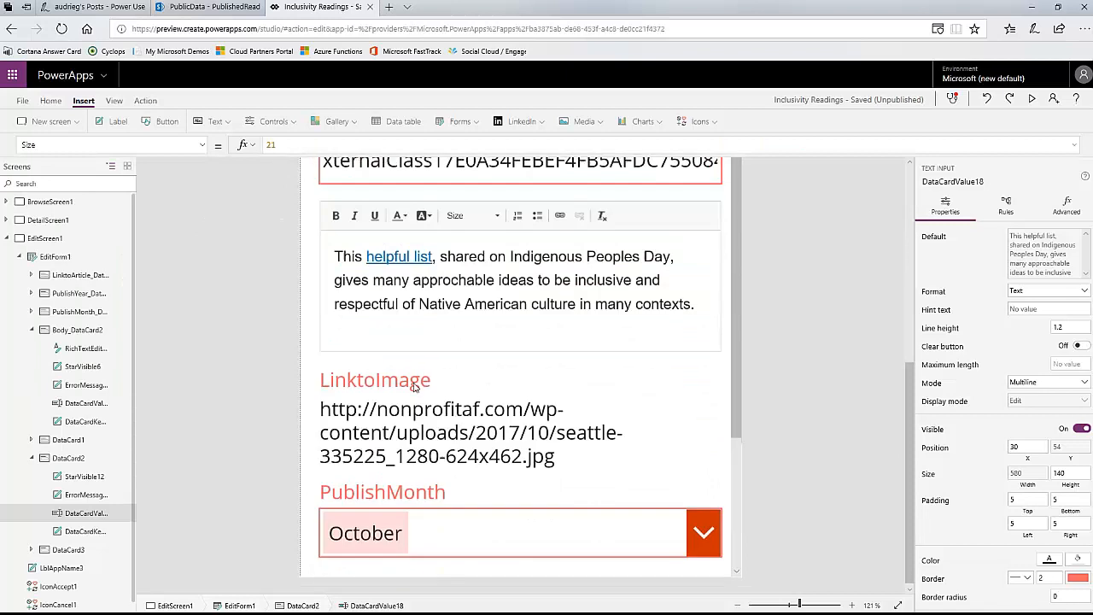
pyautogui.click(672, 334)
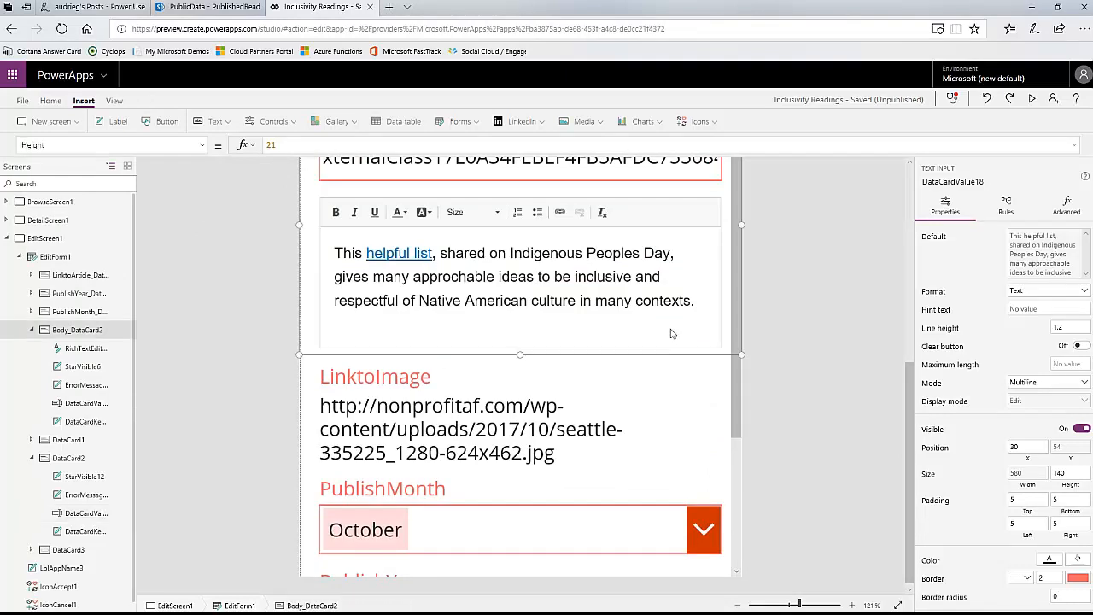
pyautogui.click(629, 334)
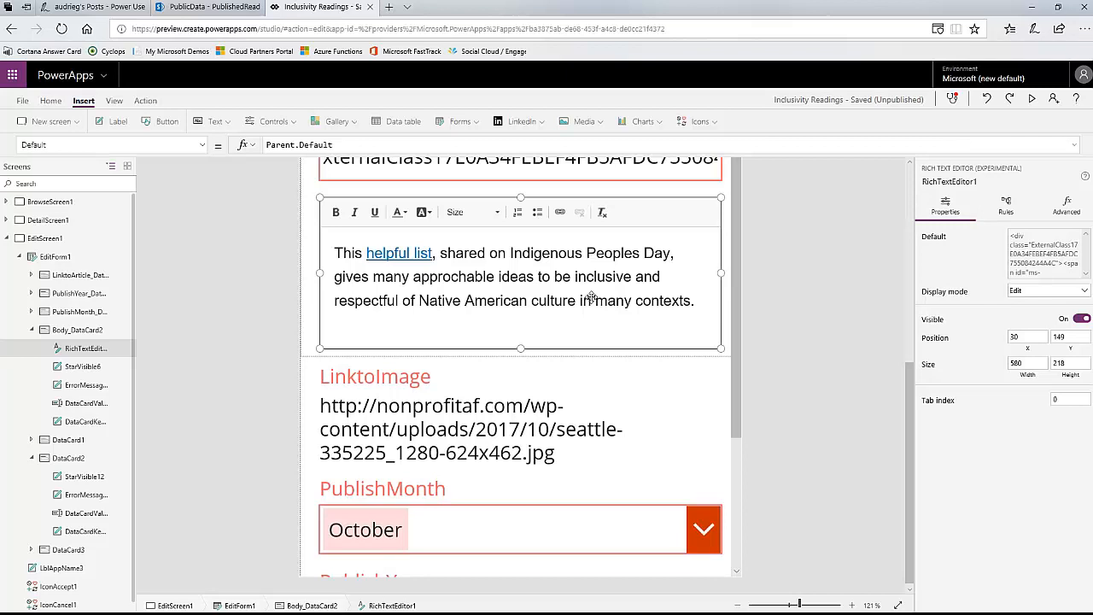
pyautogui.click(591, 298)
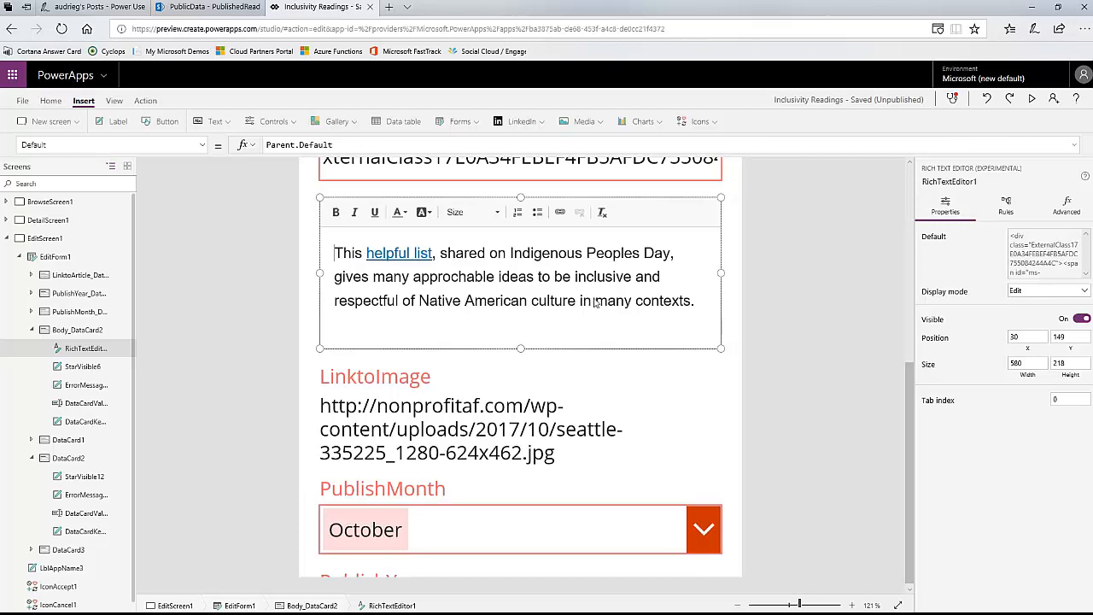
pyautogui.click(695, 303)
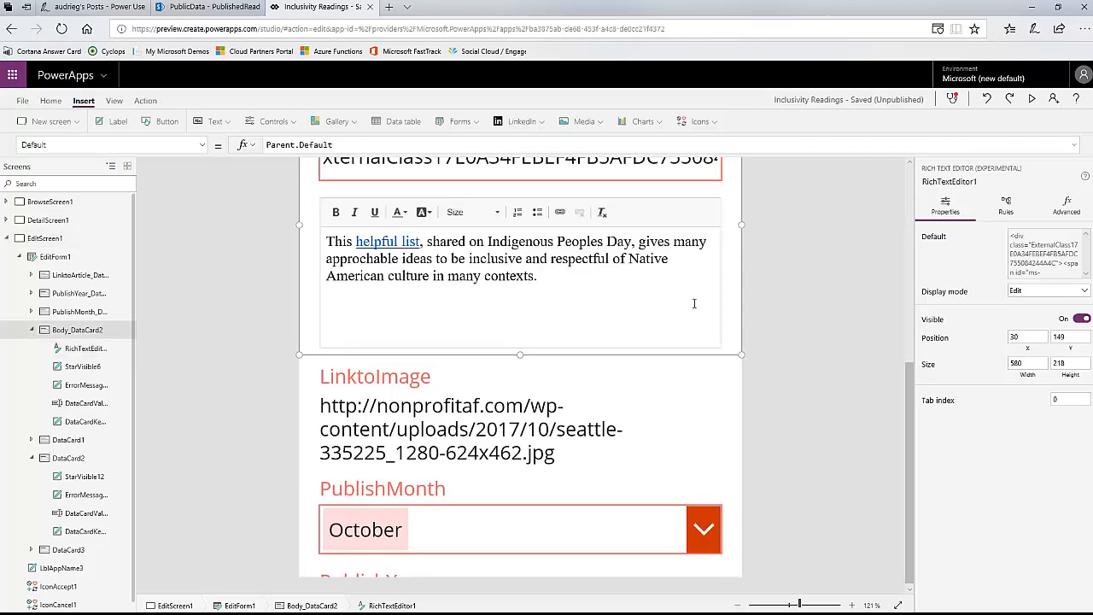
pyautogui.click(336, 253)
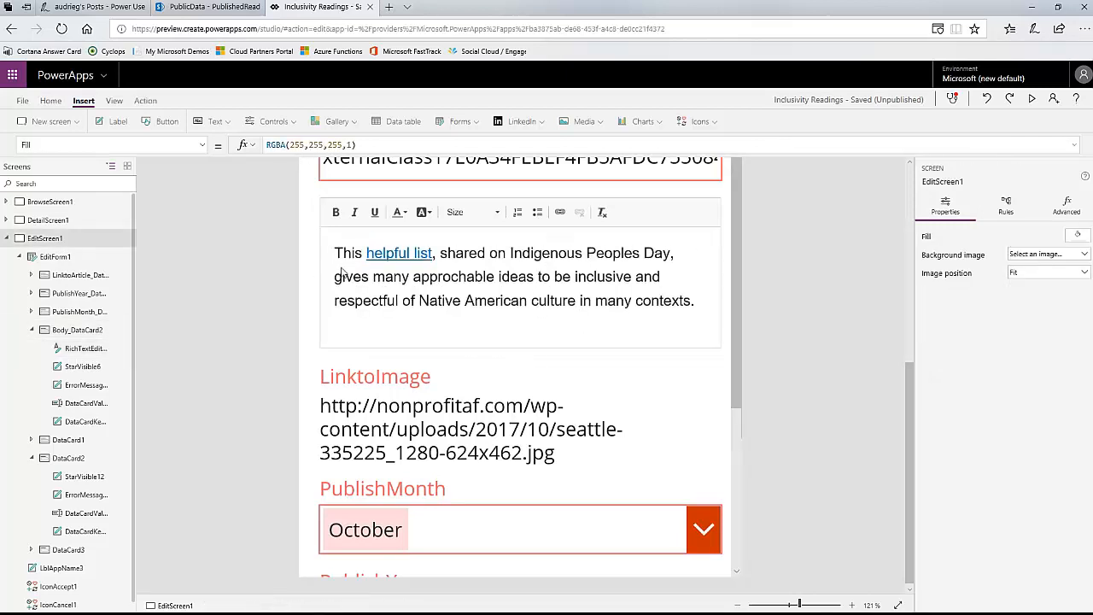
pyautogui.click(477, 257)
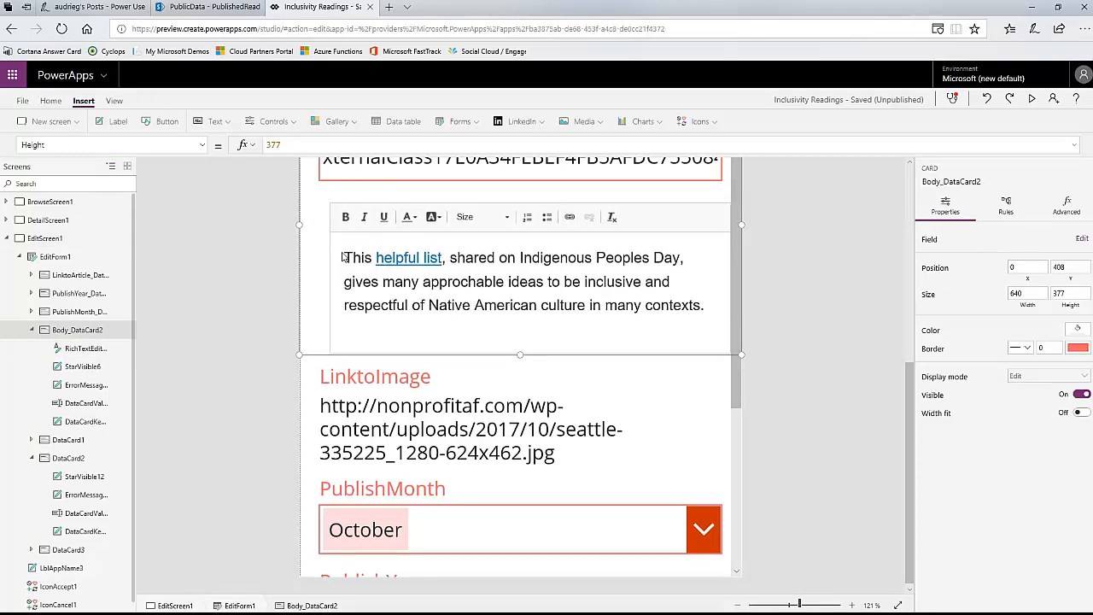
pyautogui.click(335, 252)
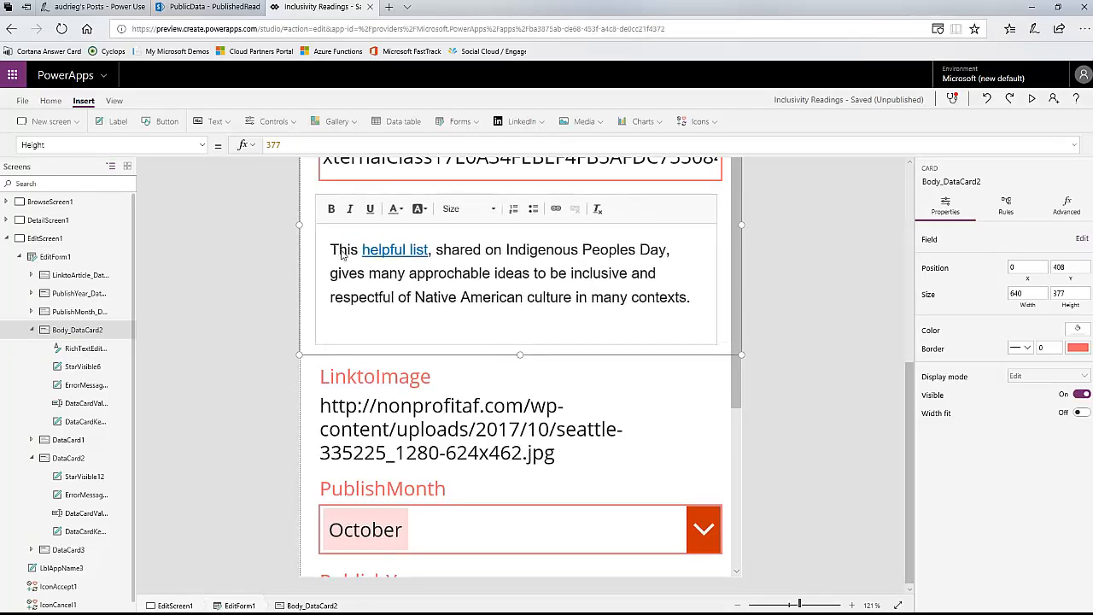
pyautogui.click(340, 251)
pyautogui.click(342, 252)
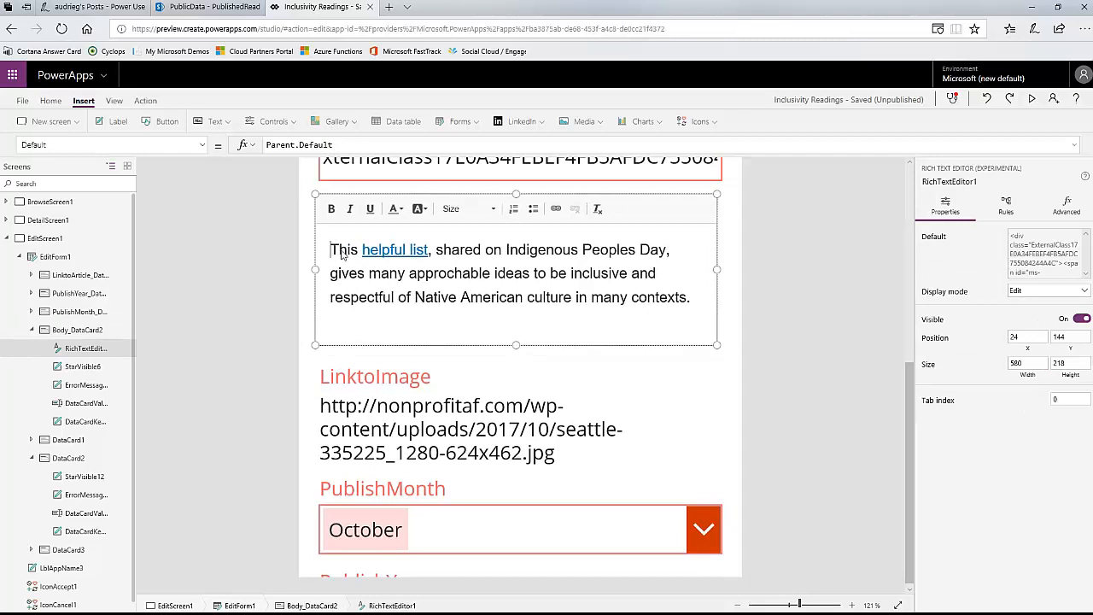
pyautogui.hotkey('shift', 'Down')
pyautogui.hotkey('shift', 'Down')
pyautogui.hotkey('shift', 'Down')
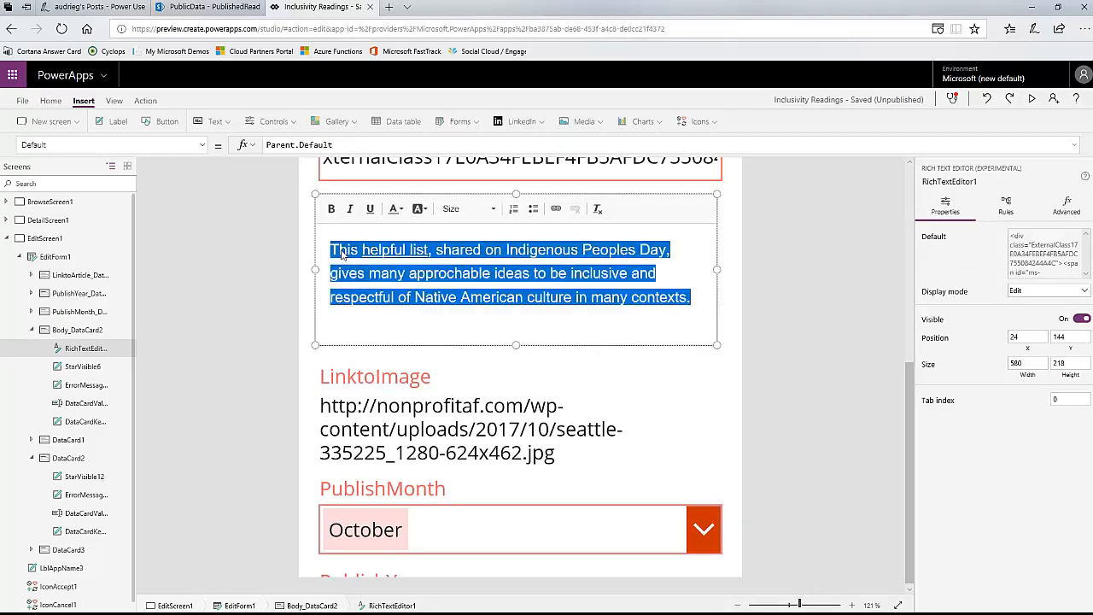
# Step: Try to open the rich text editor's font size list directly on the design canvas
pyautogui.click(494, 212)
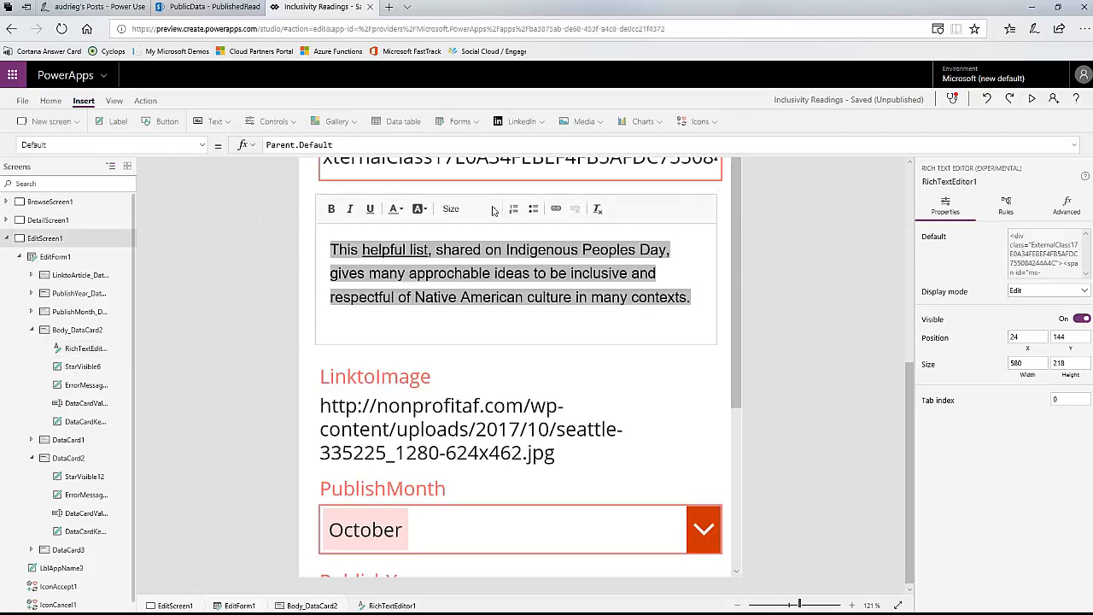
pyautogui.click(491, 214)
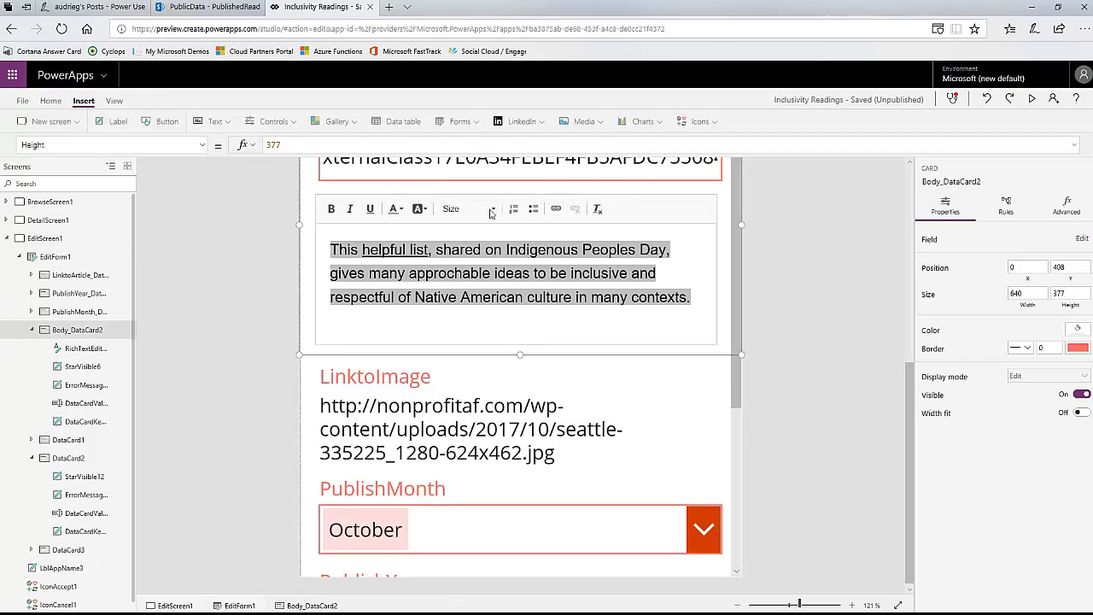
pyautogui.click(492, 212)
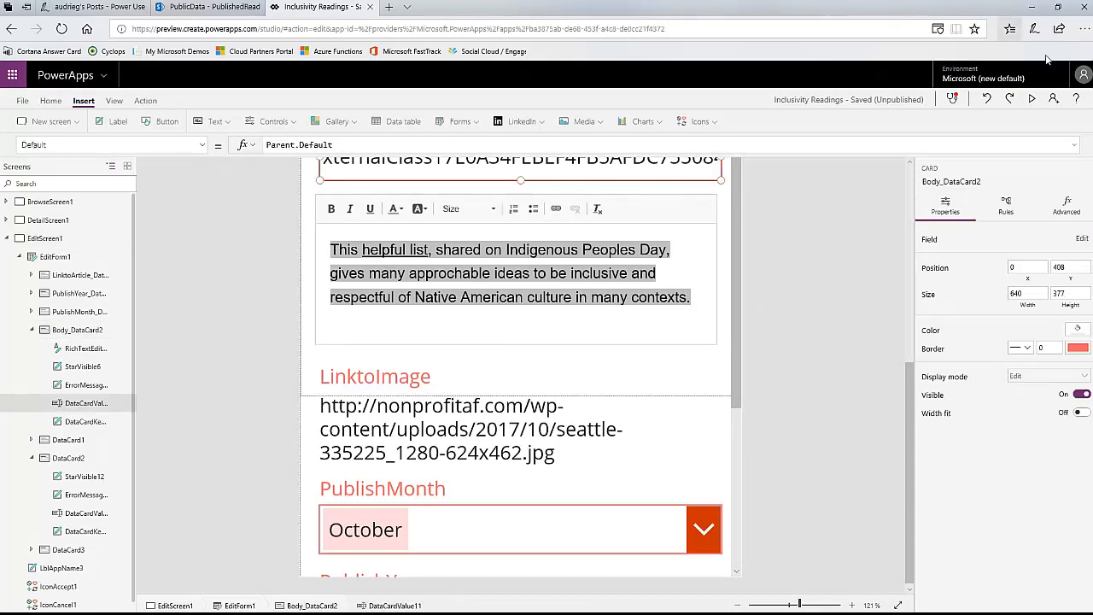
pyautogui.click(492, 212)
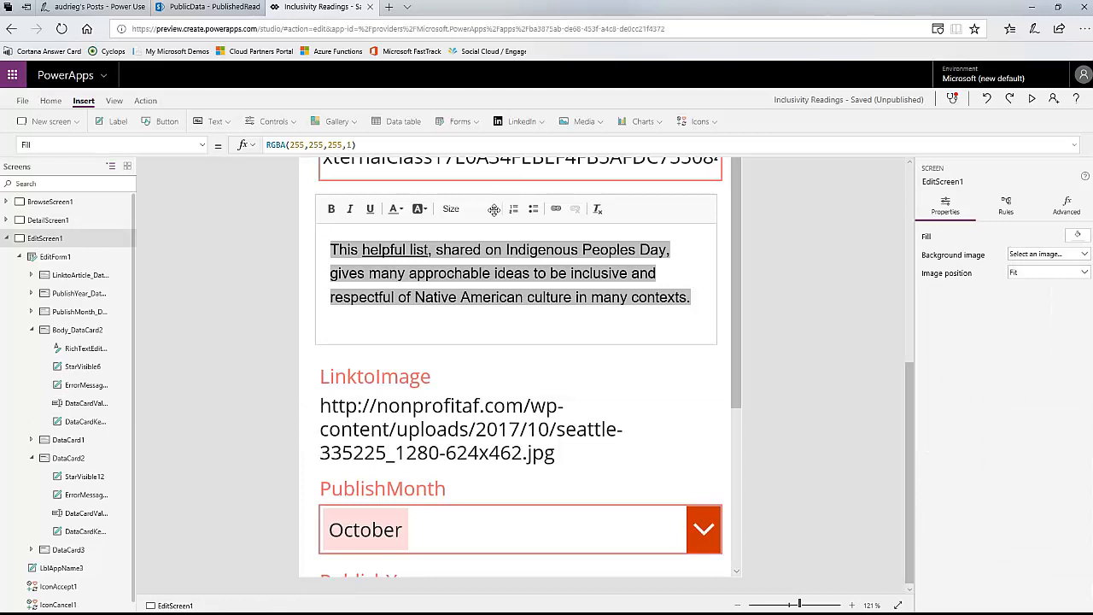
pyautogui.click(493, 211)
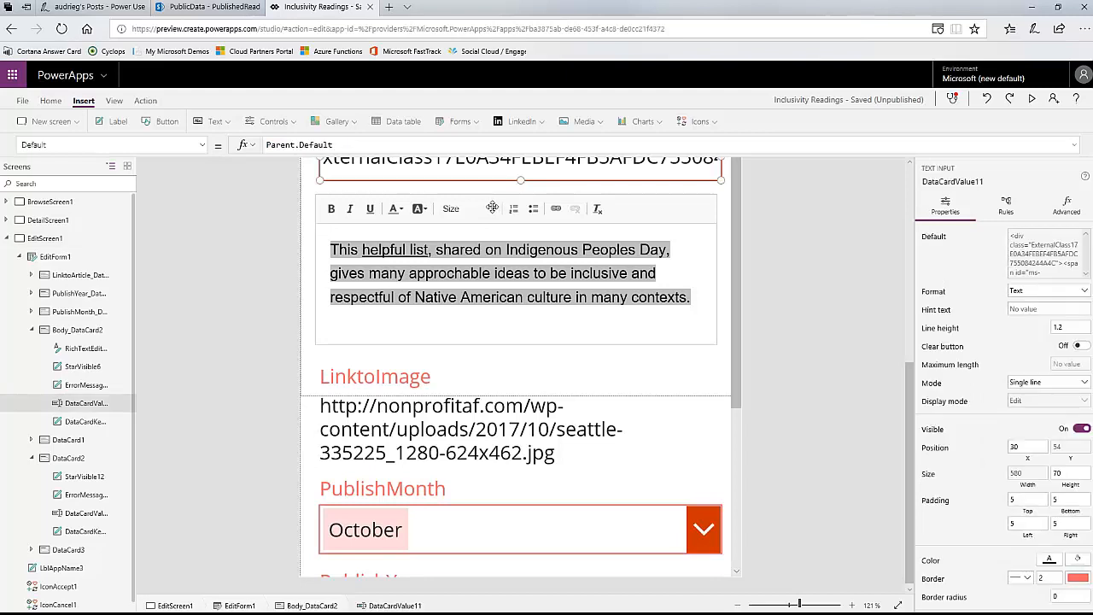
pyautogui.click(494, 210)
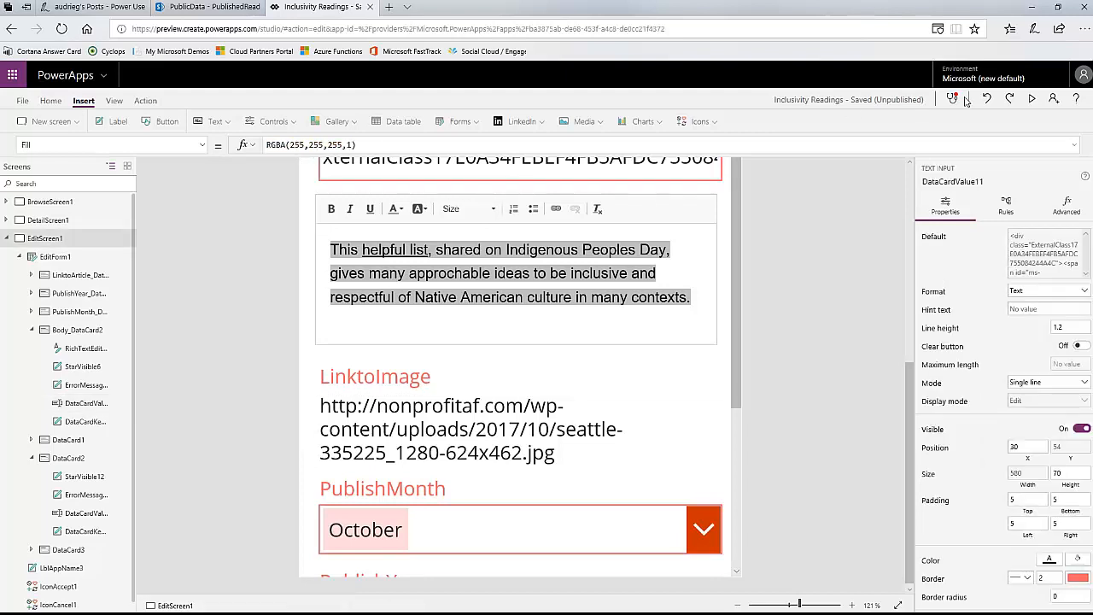
# Step: Preview the app and set the selected paragraph in the rich text editor to font size 22
pyautogui.click(1032, 100)
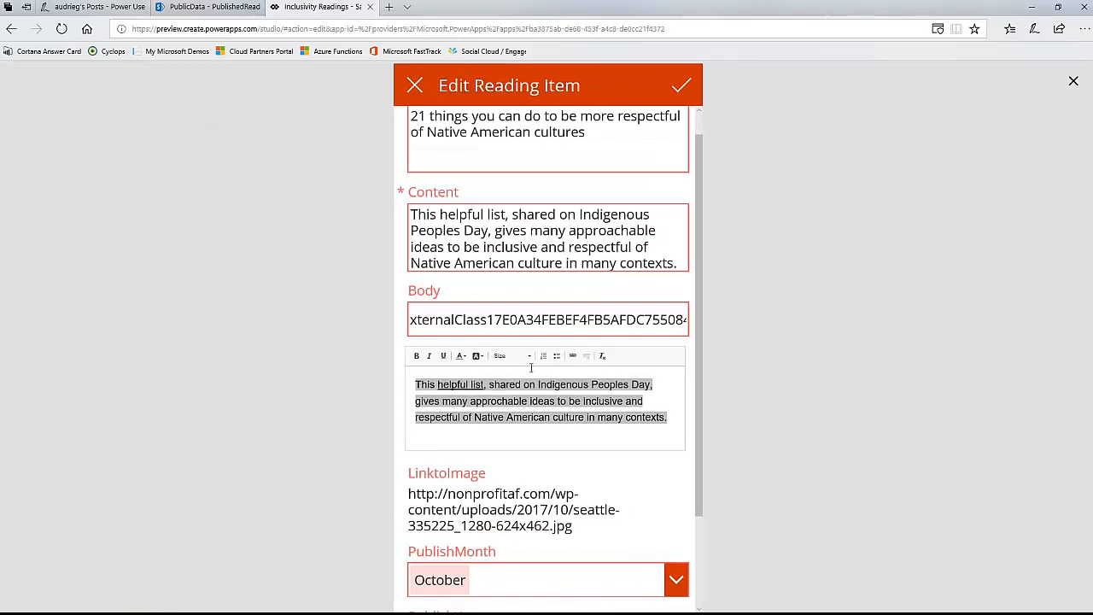
pyautogui.click(529, 356)
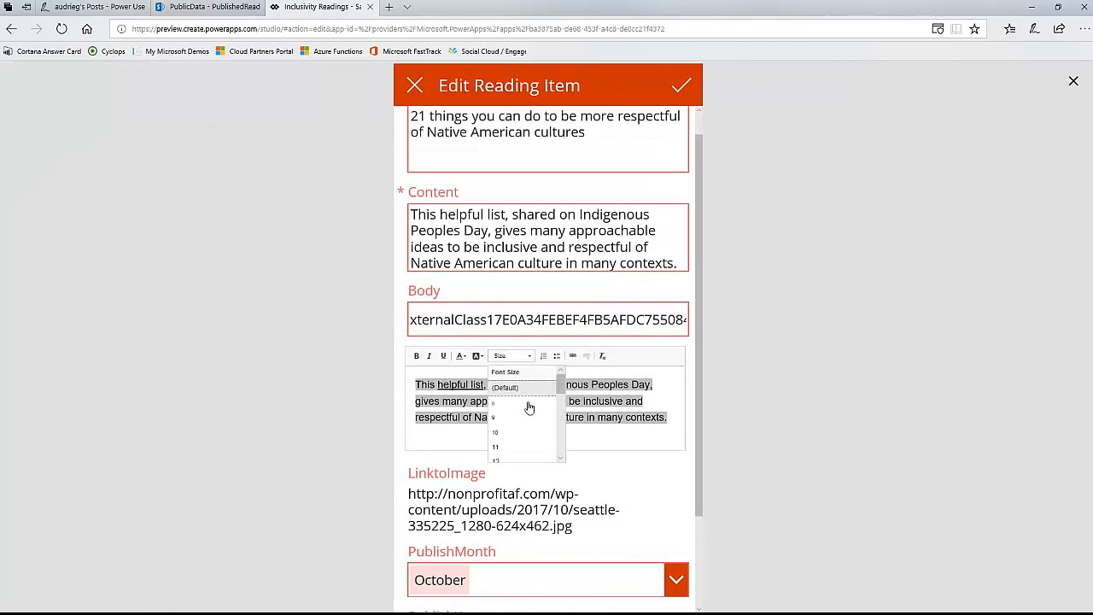
pyautogui.scroll(-5, 530, 408)
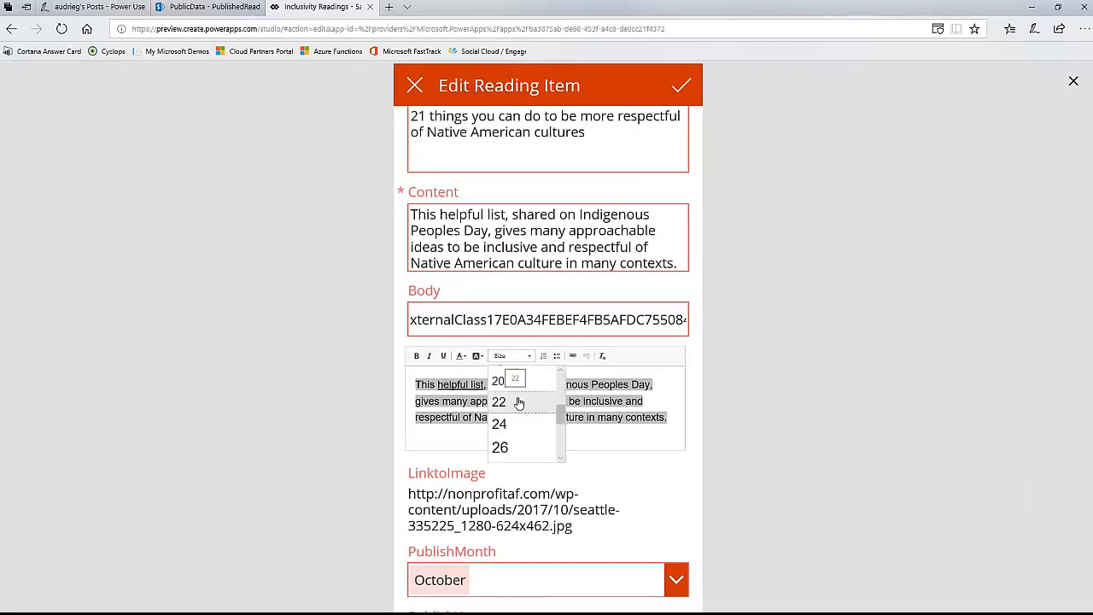
pyautogui.click(519, 402)
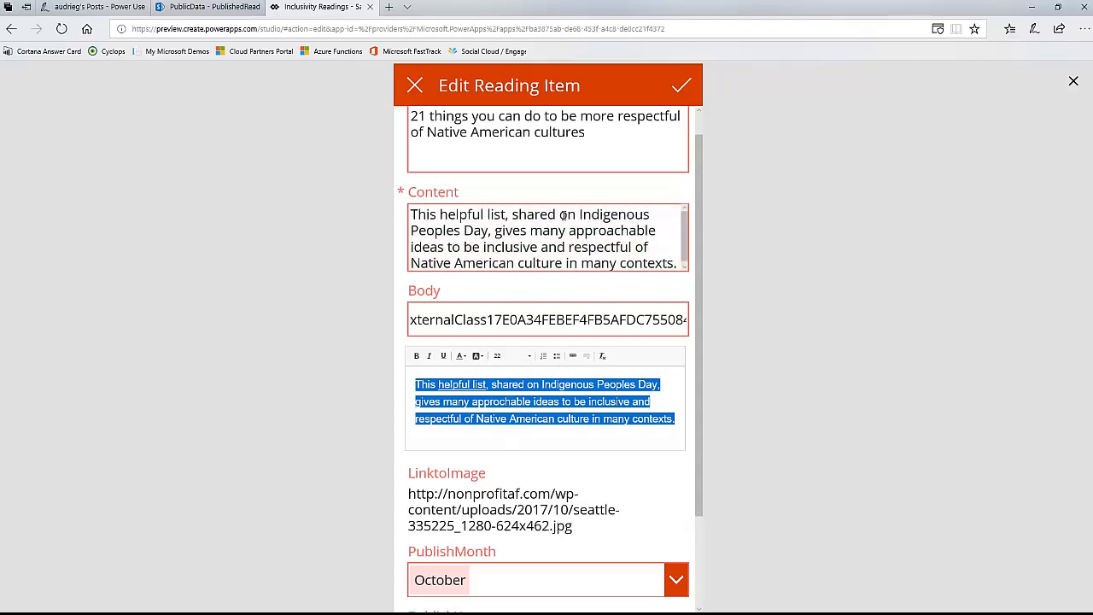
# Step: Increase the rich text paragraph's font size to 24 and deselect it
pyautogui.click(531, 363)
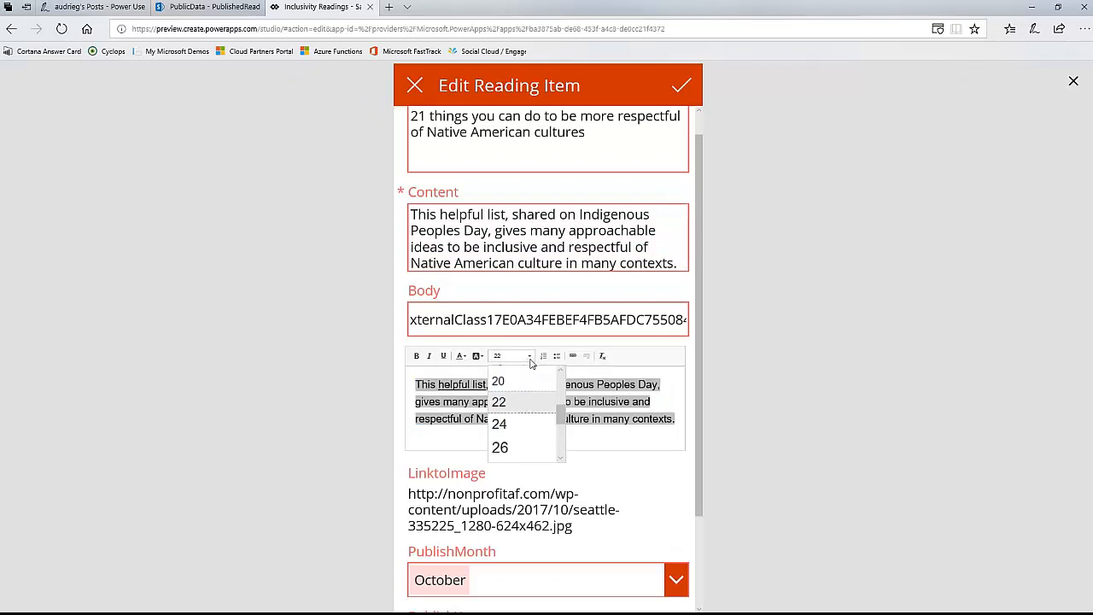
pyautogui.click(525, 429)
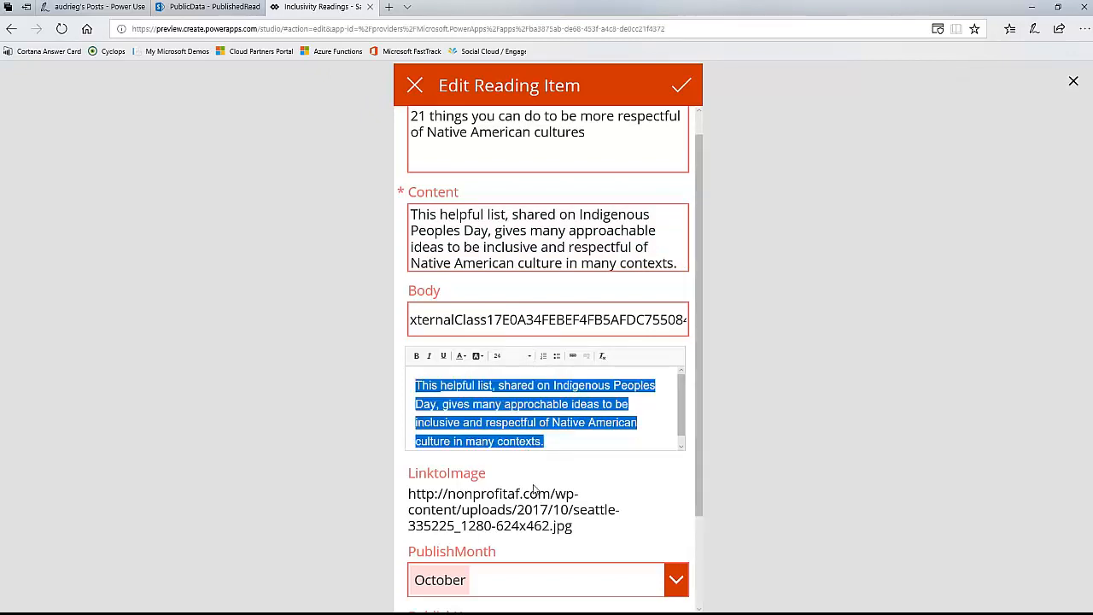
pyautogui.click(585, 441)
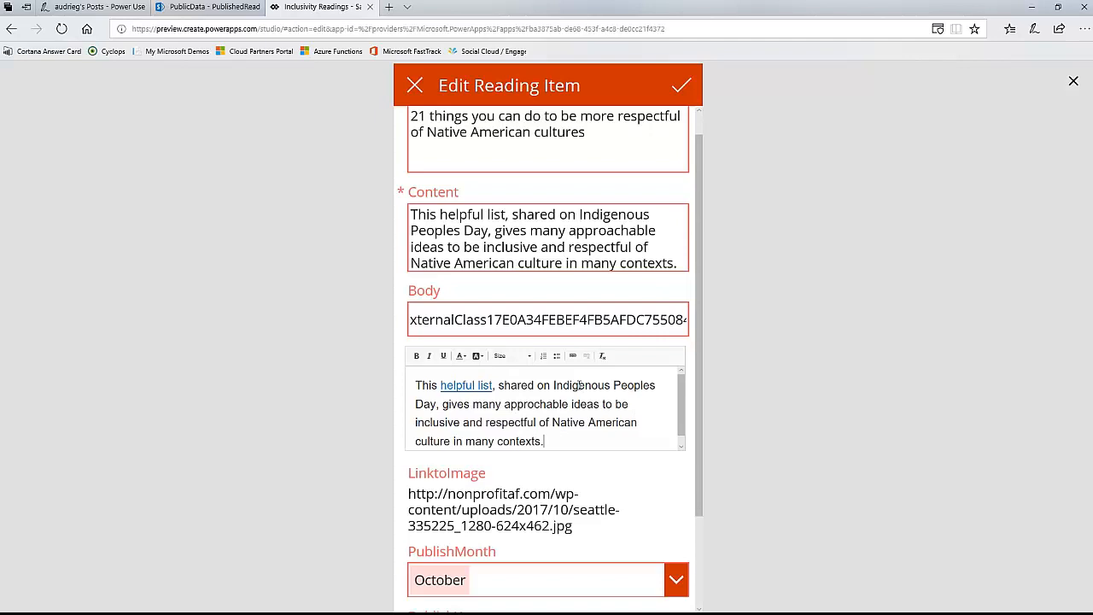
# Step: Make the phrase "Indigenous Peoples Day" bold in the rich text editor
pyautogui.moveTo(554, 386); pyautogui.dragTo(656, 386)
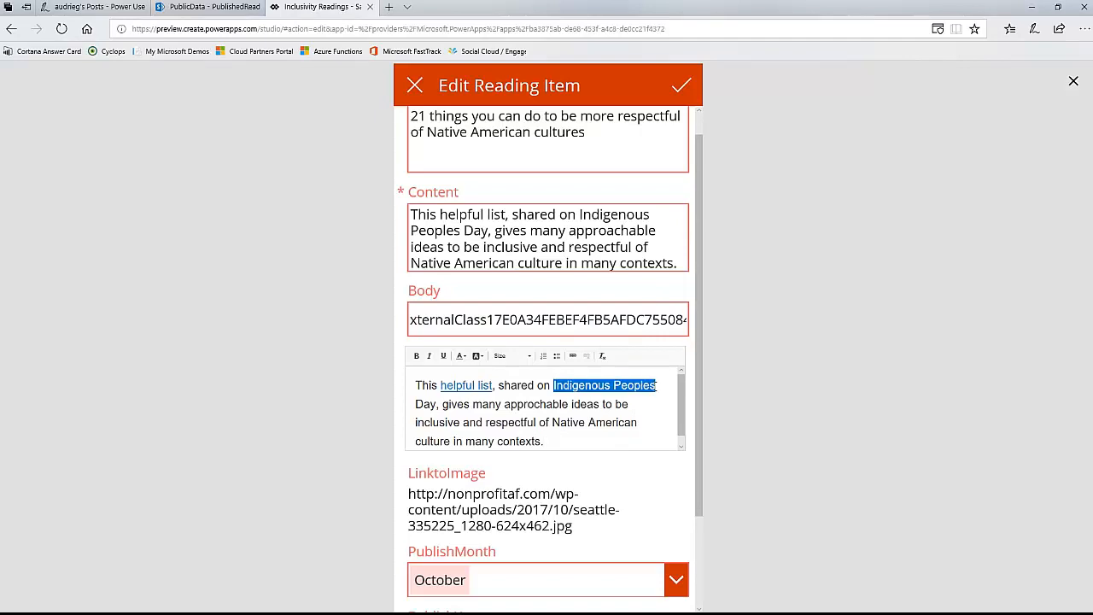
pyautogui.click(417, 356)
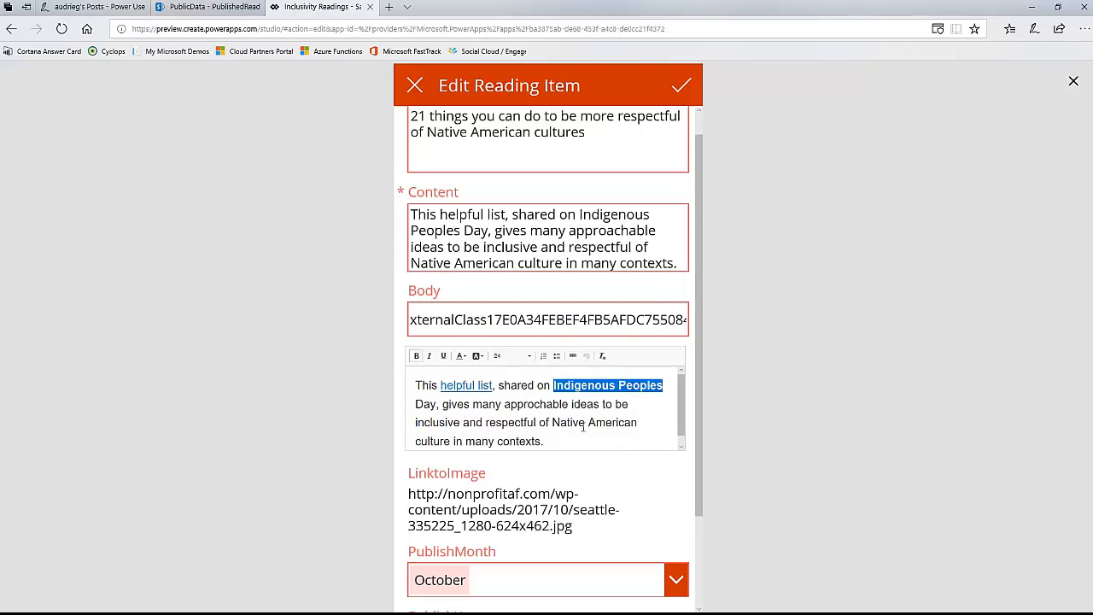
pyautogui.doubleClick(421, 404)
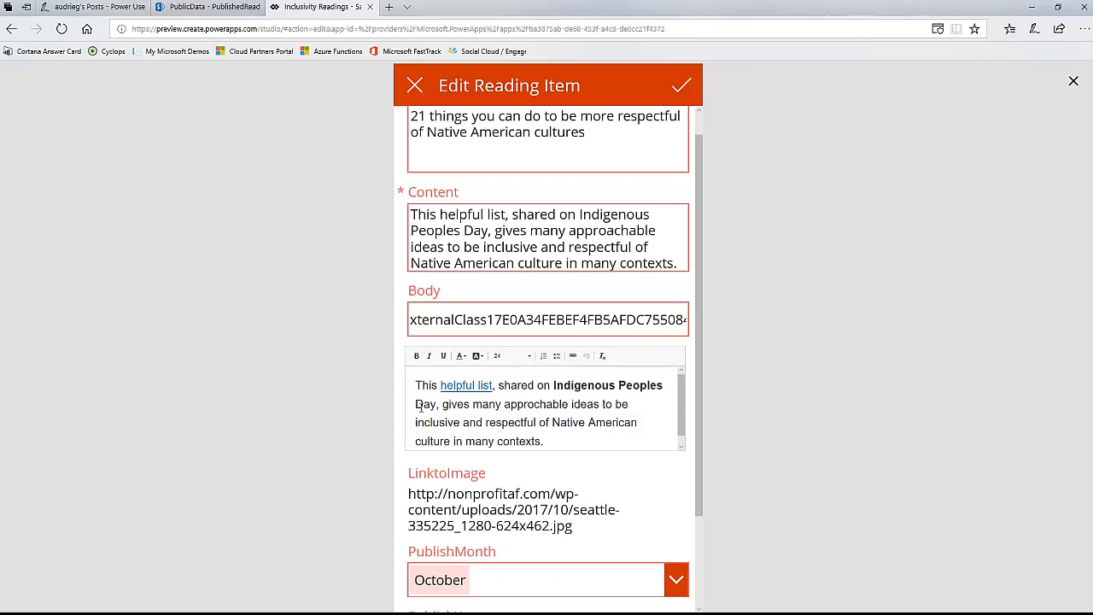
pyautogui.click(416, 357)
pyautogui.click(519, 422)
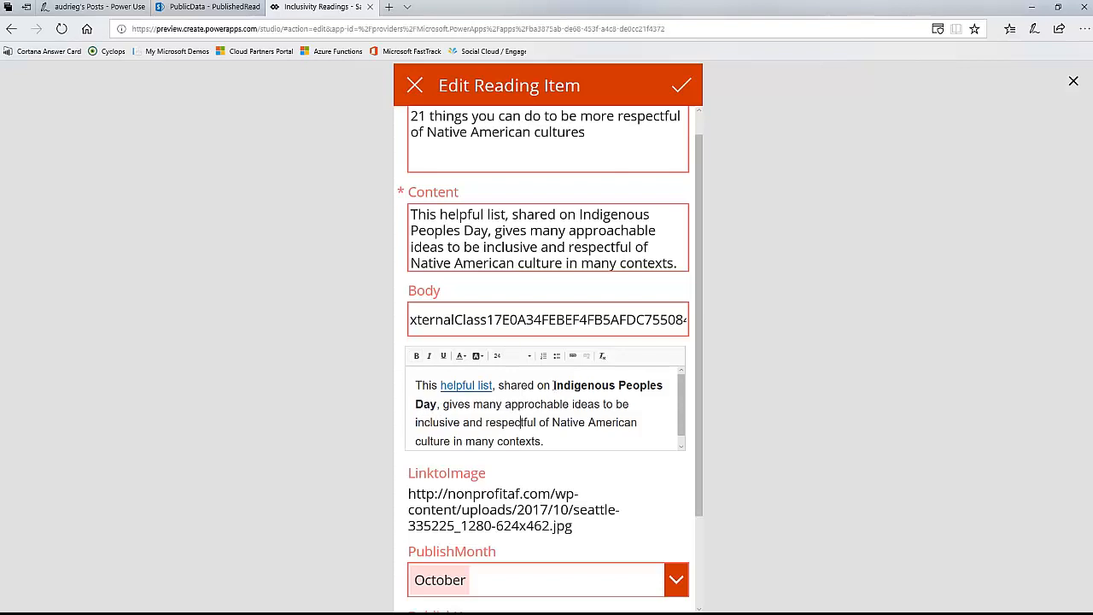
# Step: Colour the bold phrase "Indigenous Peoples Day" blue, and change its text colour to purple
pyautogui.moveTo(553, 386); pyautogui.dragTo(438, 404)
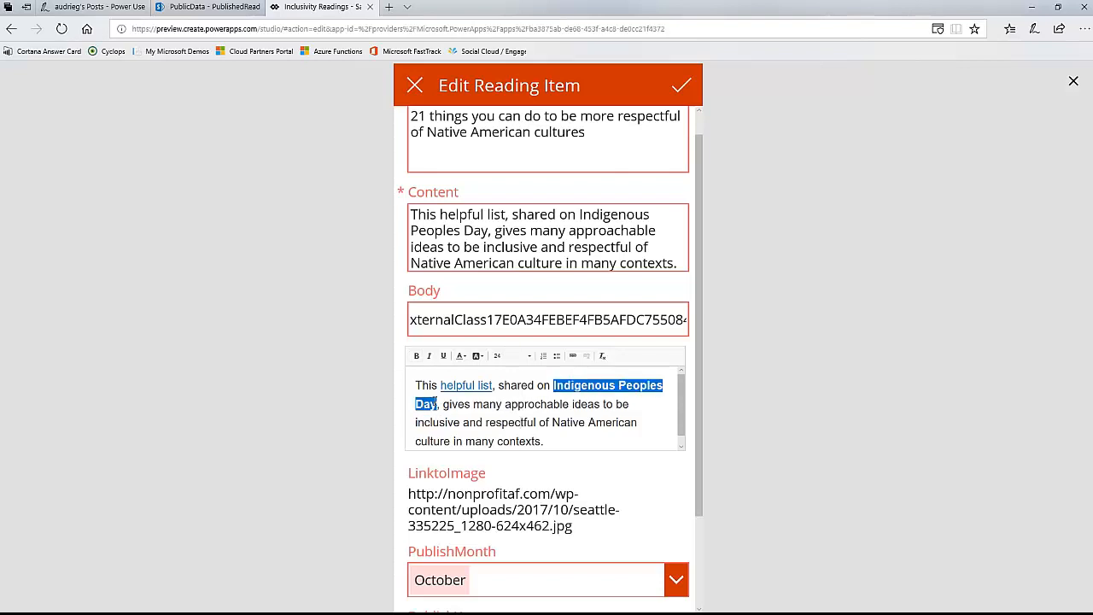
pyautogui.click(465, 355)
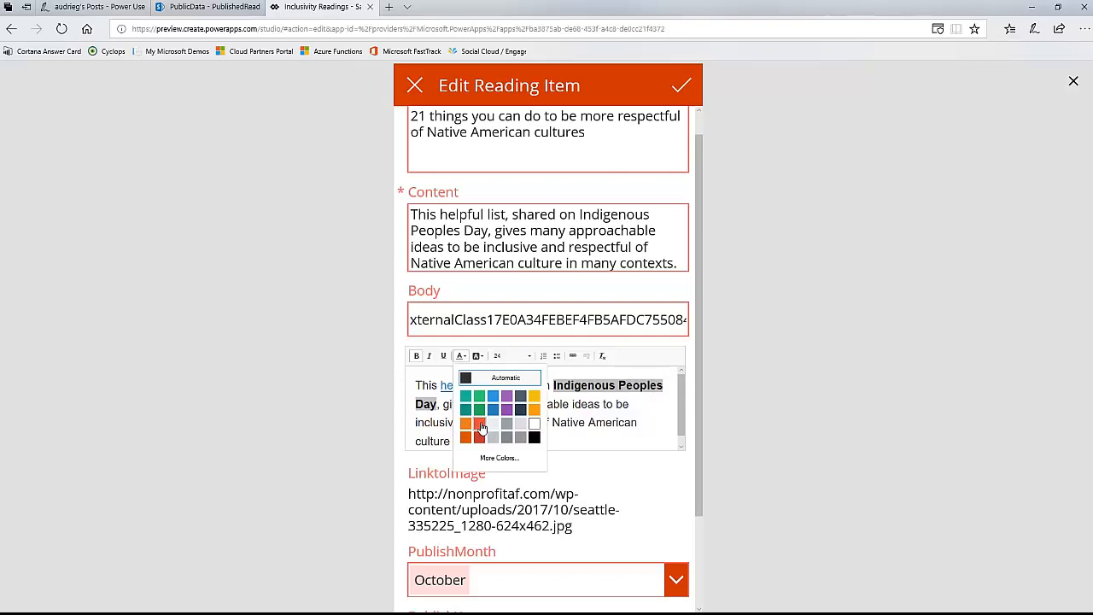
pyautogui.click(493, 410)
pyautogui.click(634, 409)
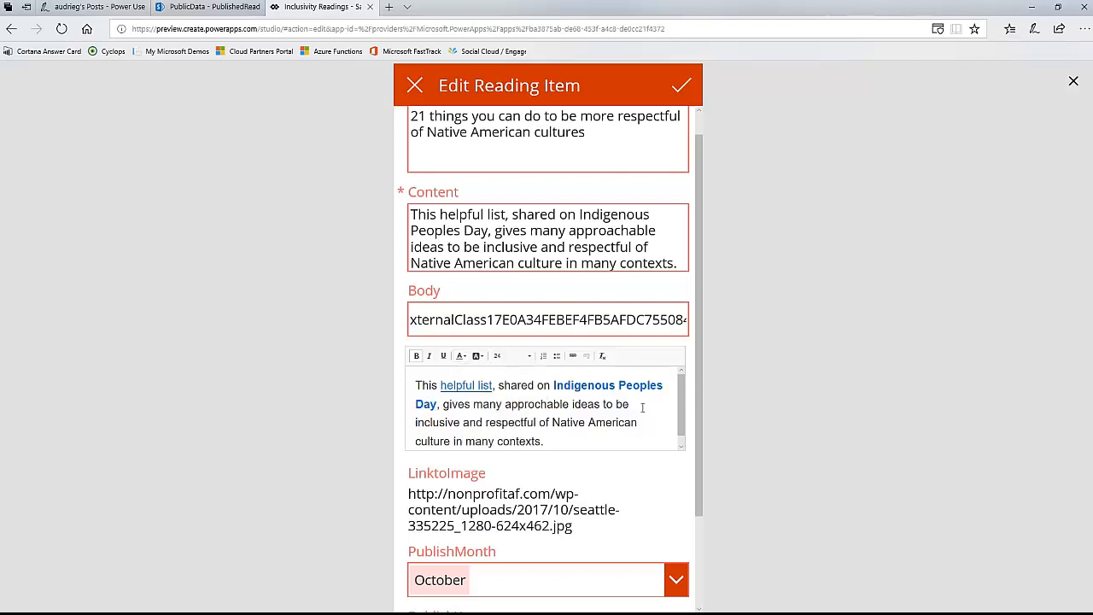
pyautogui.click(465, 356)
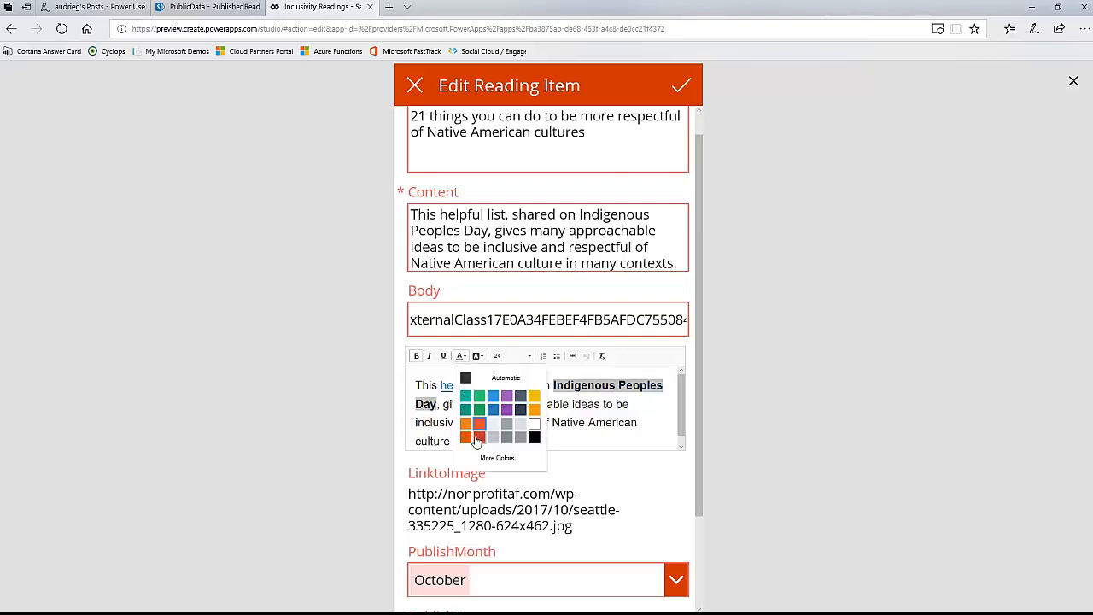
pyautogui.click(521, 412)
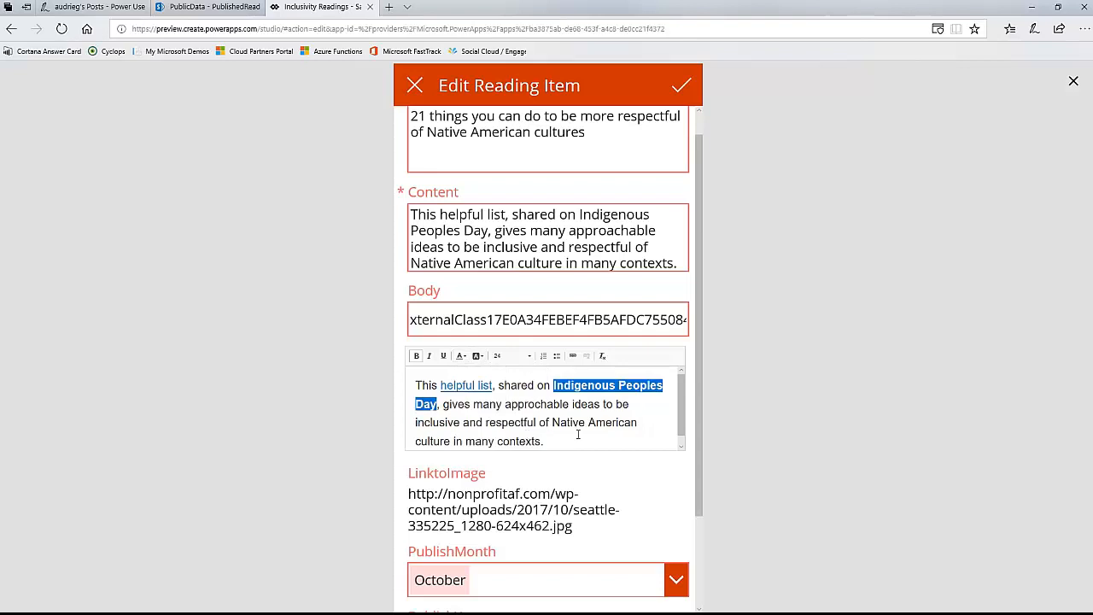
pyautogui.click(626, 407)
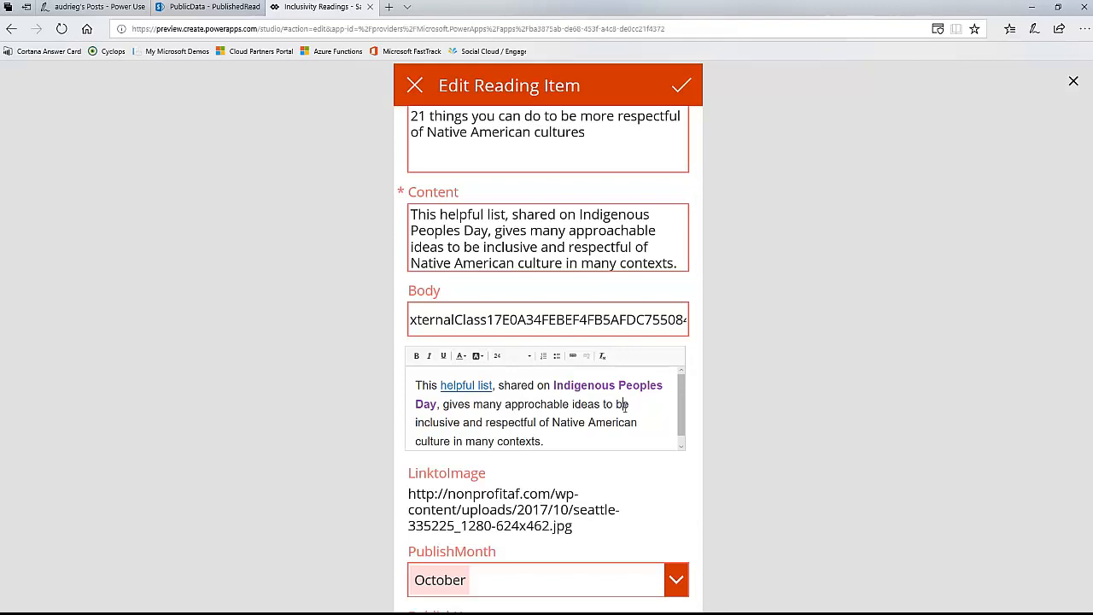
# Step: Close the app preview and select the Body card's original plain text input
pyautogui.click(1075, 85)
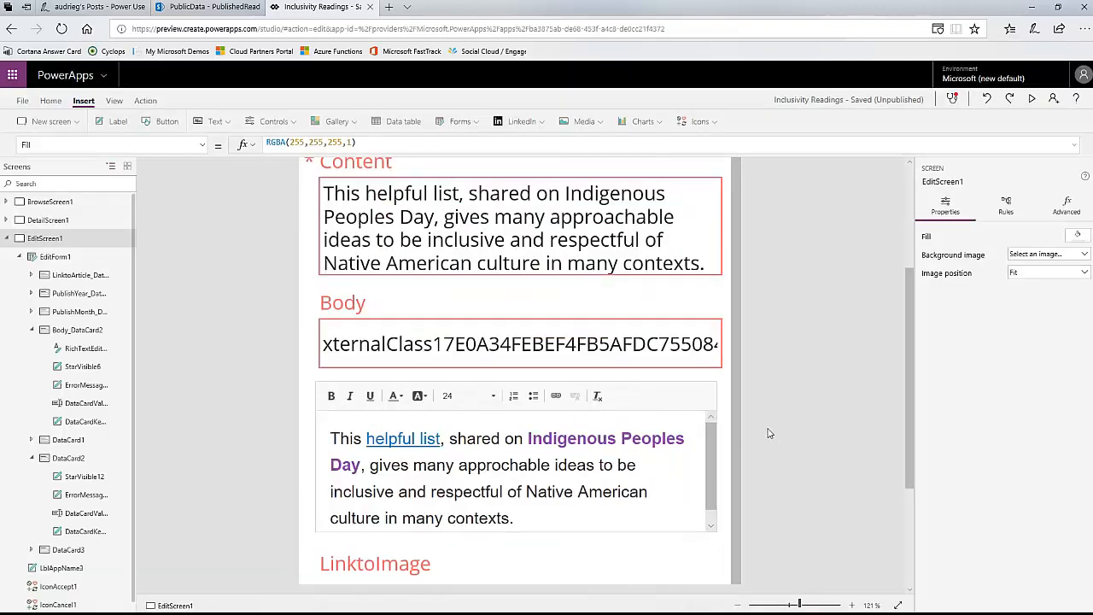
pyautogui.click(704, 402)
pyautogui.click(684, 403)
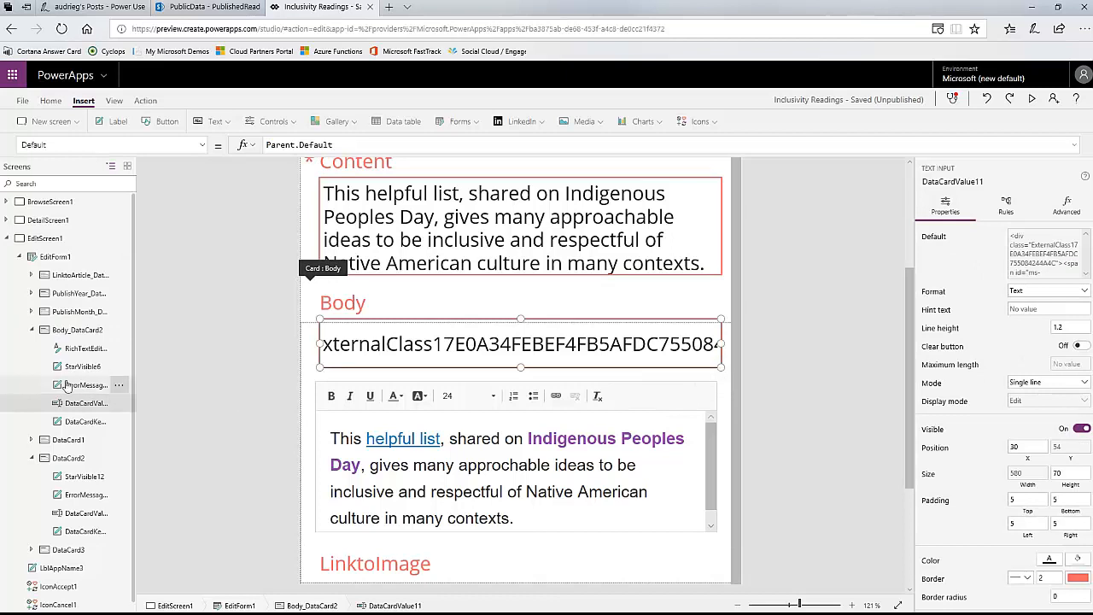
# Step: Rename the rich text editor in the Body card to RichTextBody
pyautogui.click(69, 352)
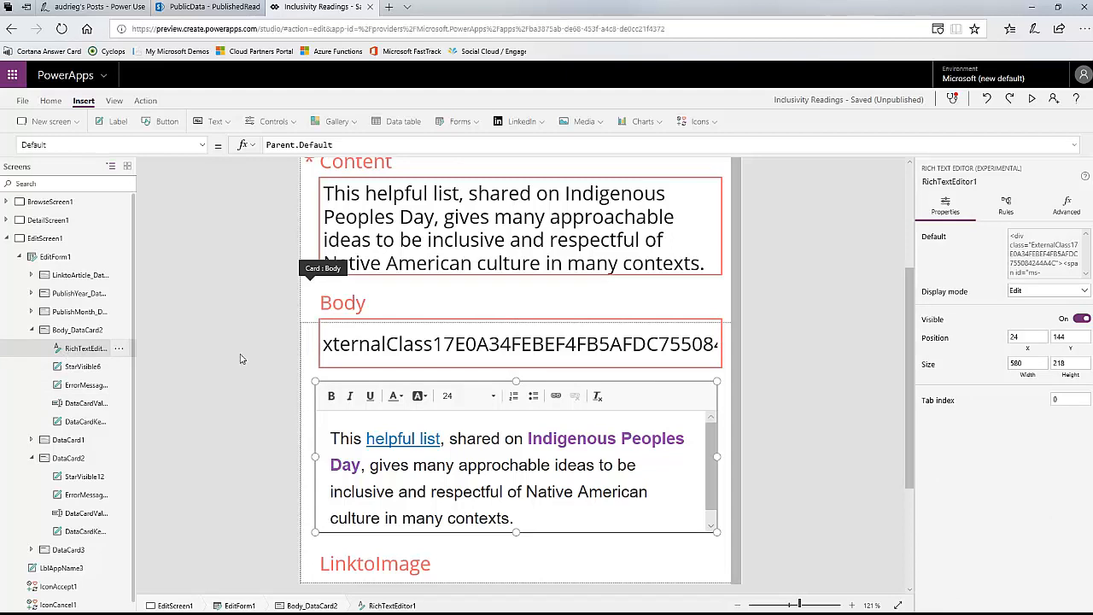
pyautogui.click(985, 181)
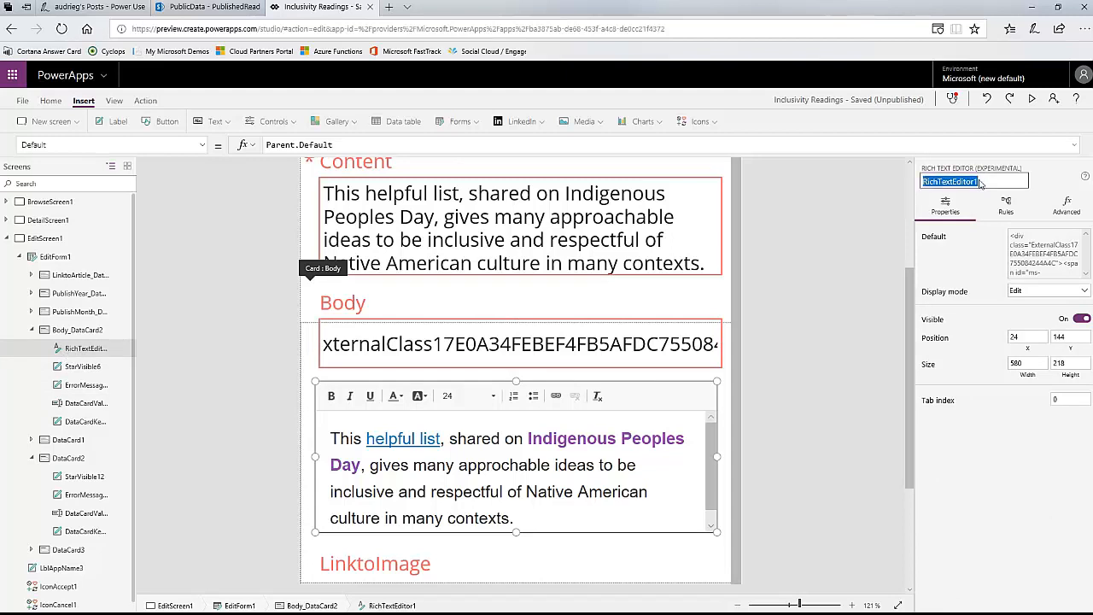
pyautogui.write('RichTex')
pyautogui.press('Return')
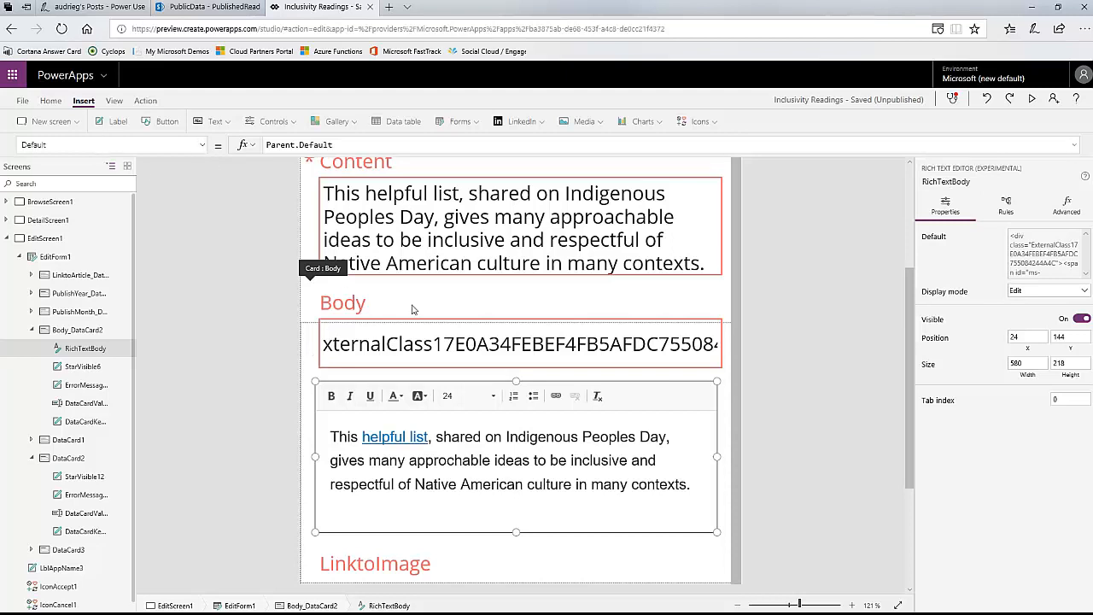
# Step: Set the Update property of Body_DataCard2 to RichTextBody.HtmlText
pyautogui.click(327, 275)
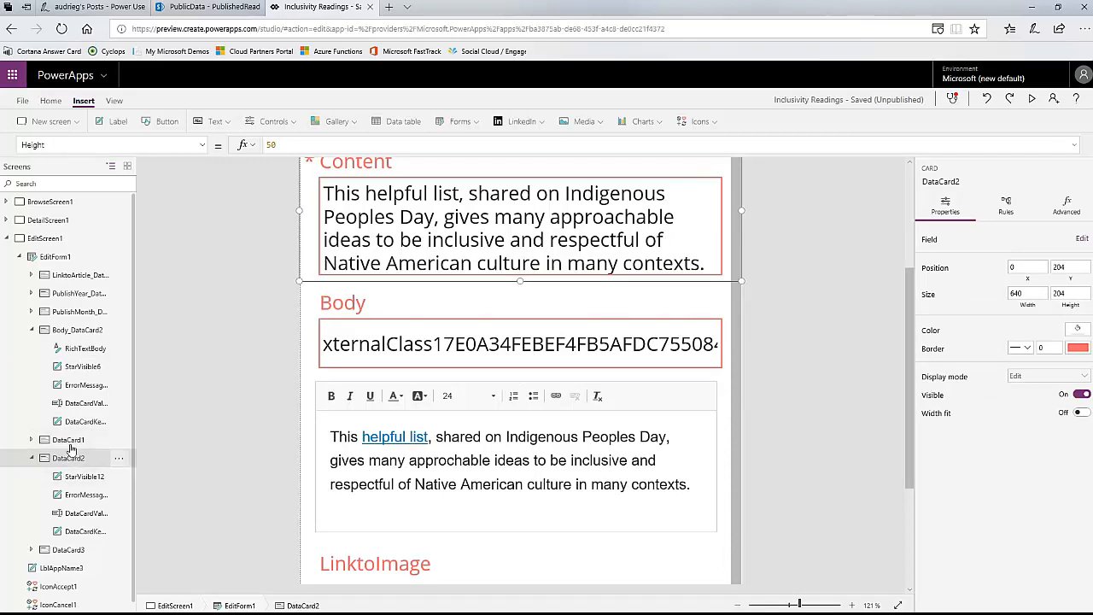
pyautogui.click(77, 330)
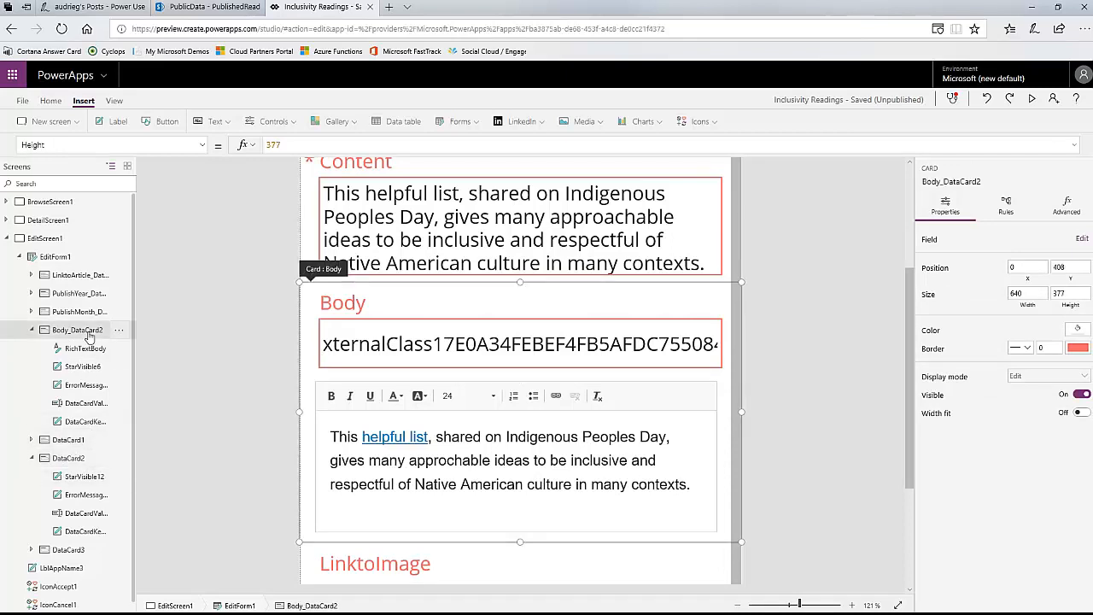
pyautogui.click(202, 145)
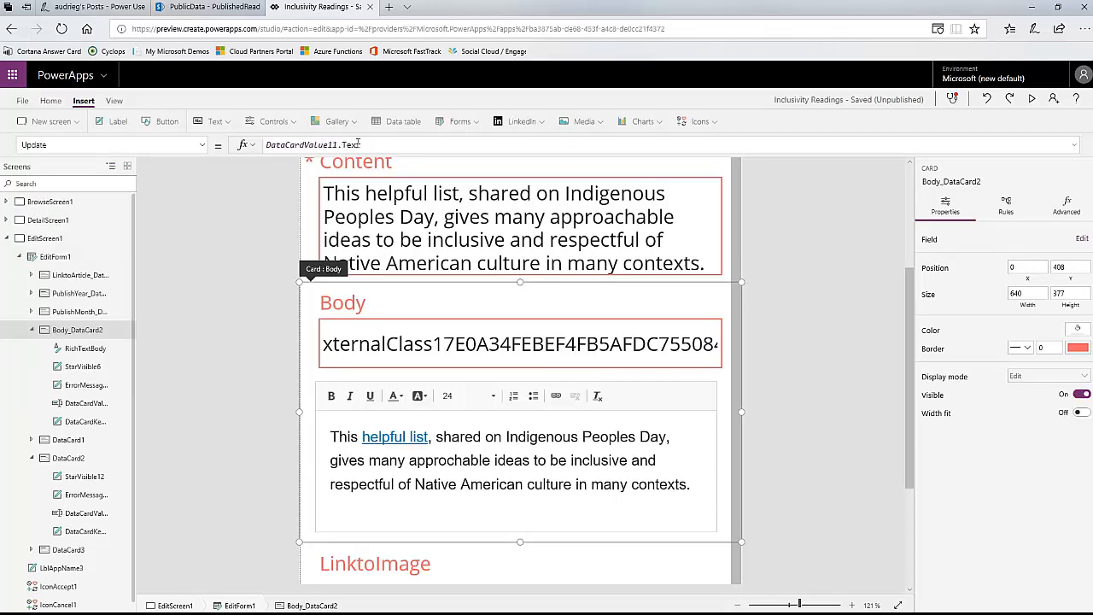
pyautogui.moveTo(365, 145); pyautogui.dragTo(235, 147)
pyautogui.write('R')
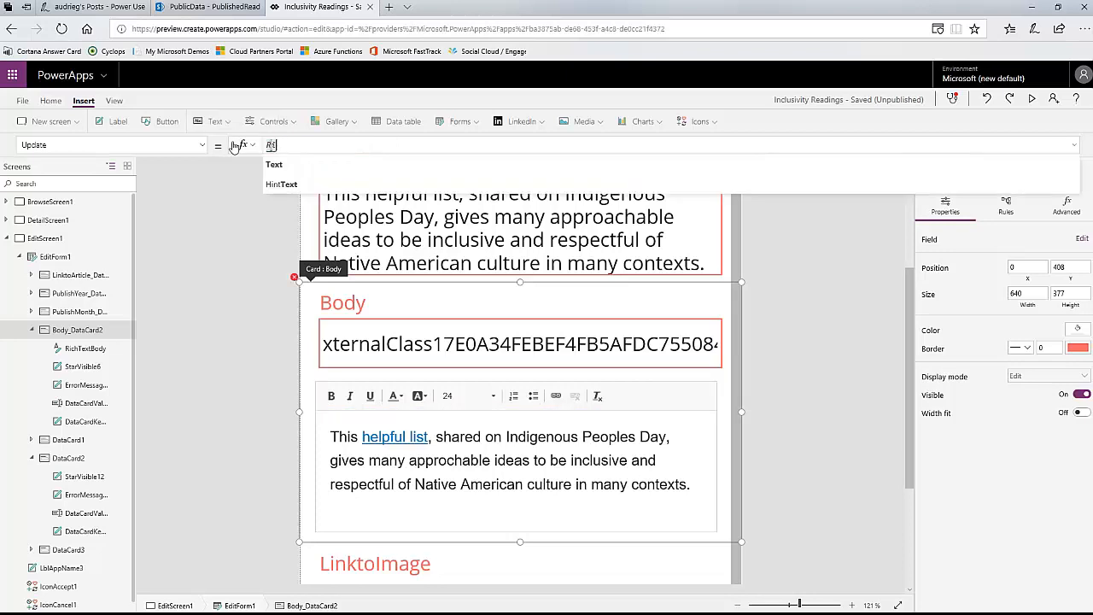
pyautogui.write('ich')
pyautogui.press('Tab')
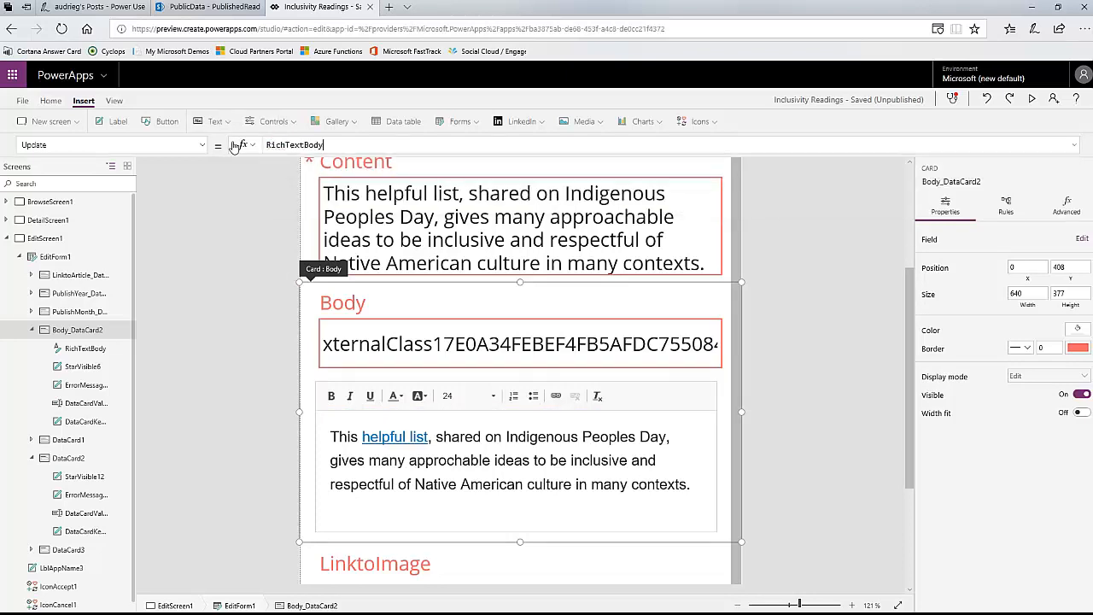
pyautogui.write('.')
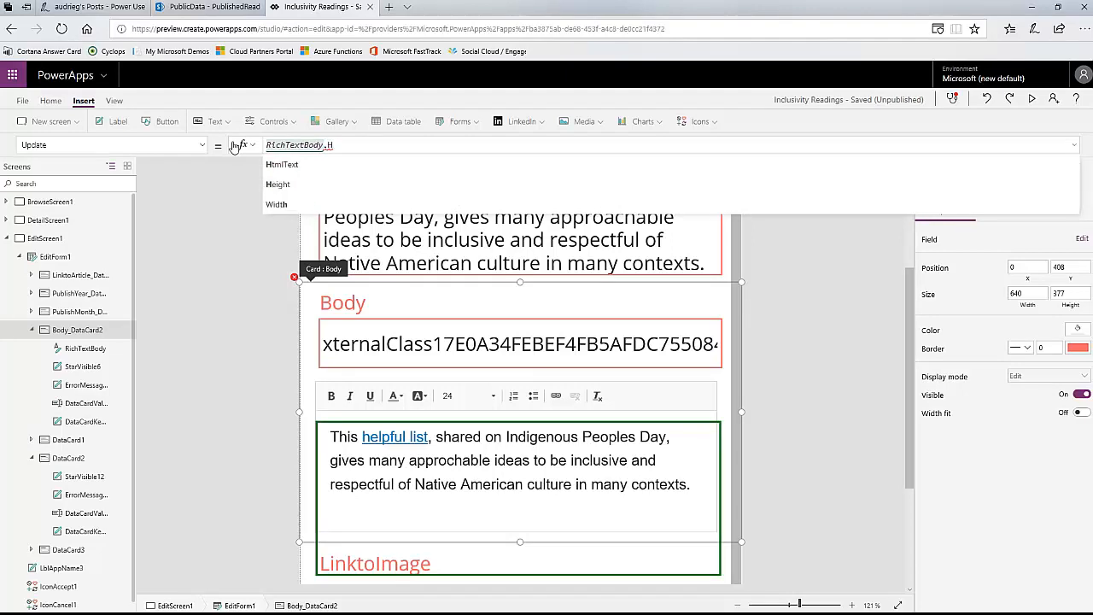
pyautogui.write('HtmlText')
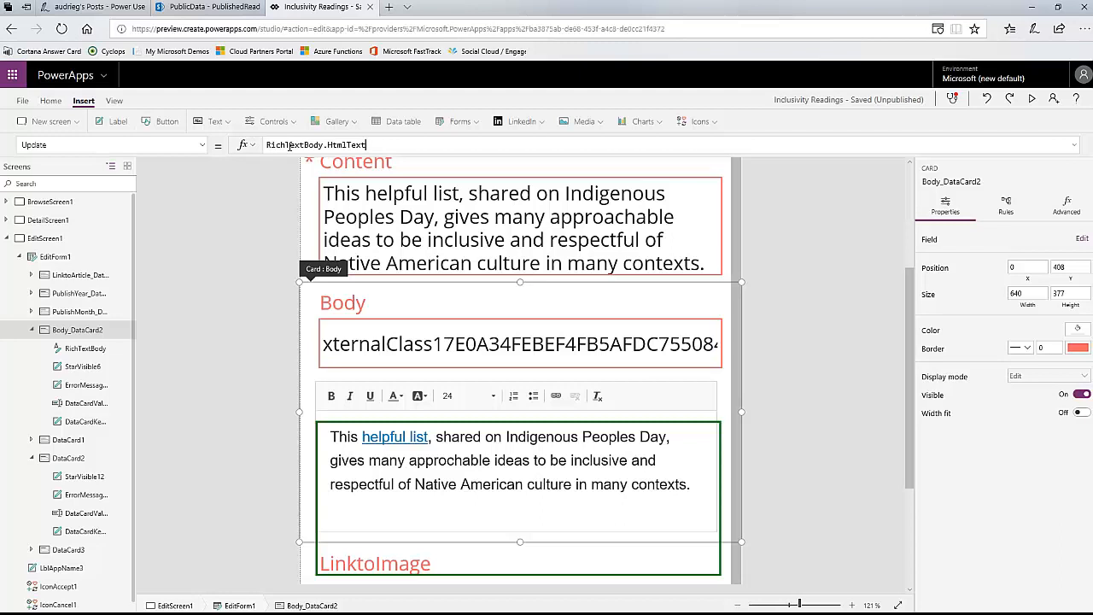
pyautogui.click(447, 323)
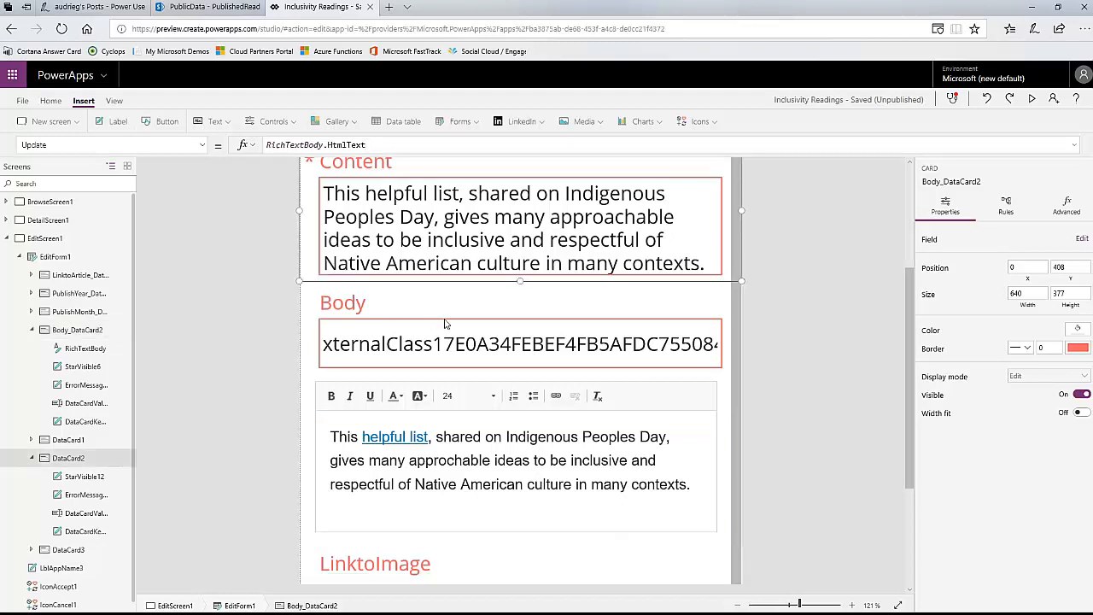
# Step: Delete the original plain text input DataCardValue11 from the Body card
pyautogui.click(451, 340)
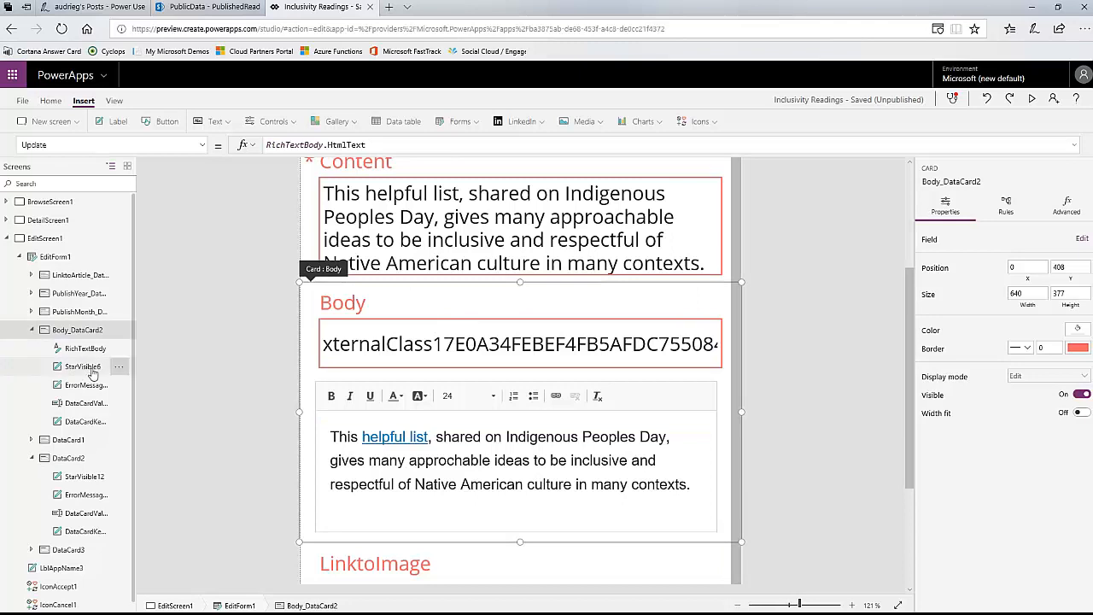
pyautogui.click(88, 408)
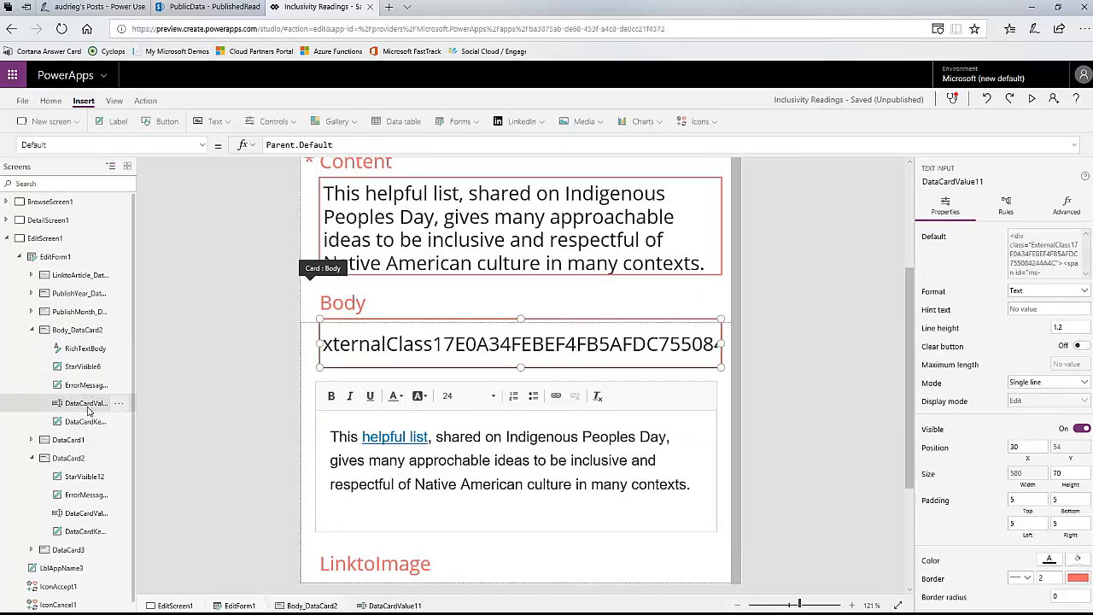
pyautogui.press('Delete')
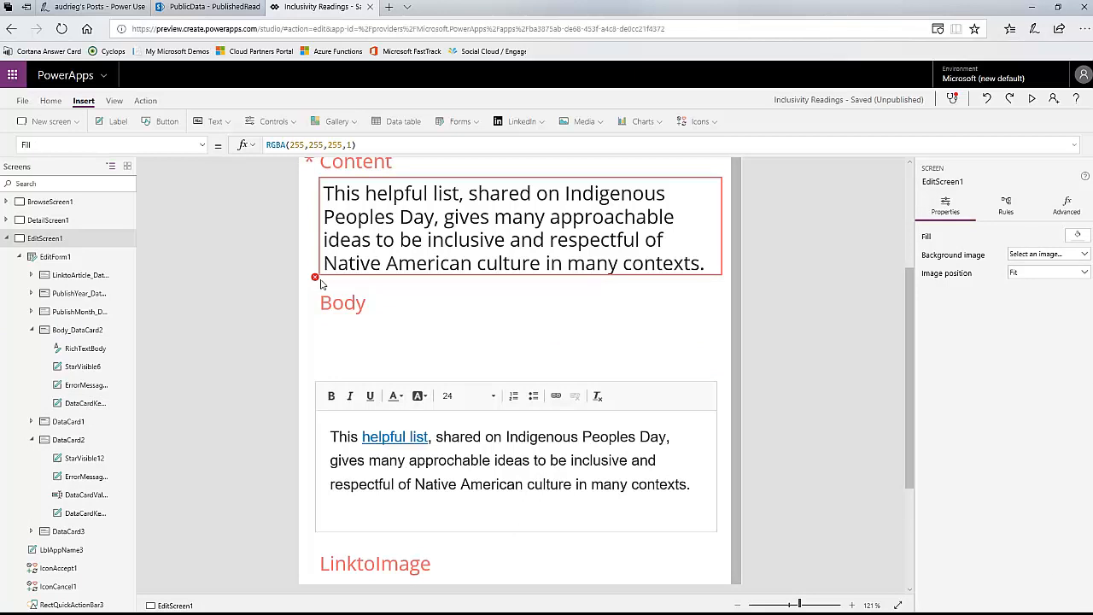
# Step: Fix the Y formula of the Body card's ErrorMessage6 label by setting it to RichTextBody.Y + RichTextBody.Height
pyautogui.click(315, 279)
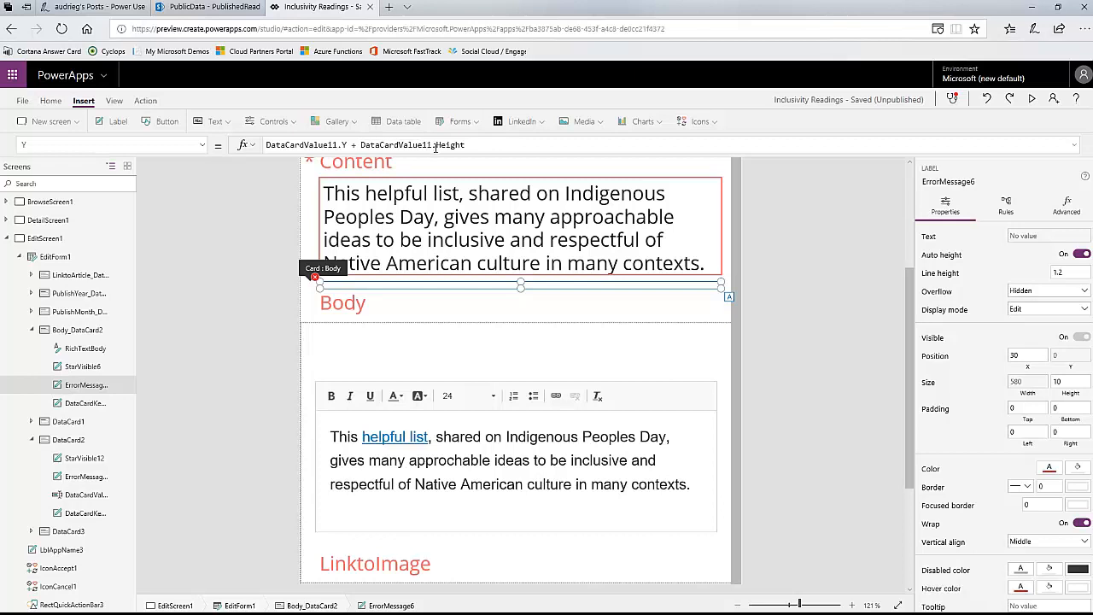
pyautogui.moveTo(434, 146)
pyautogui.doubleClick(363, 146)
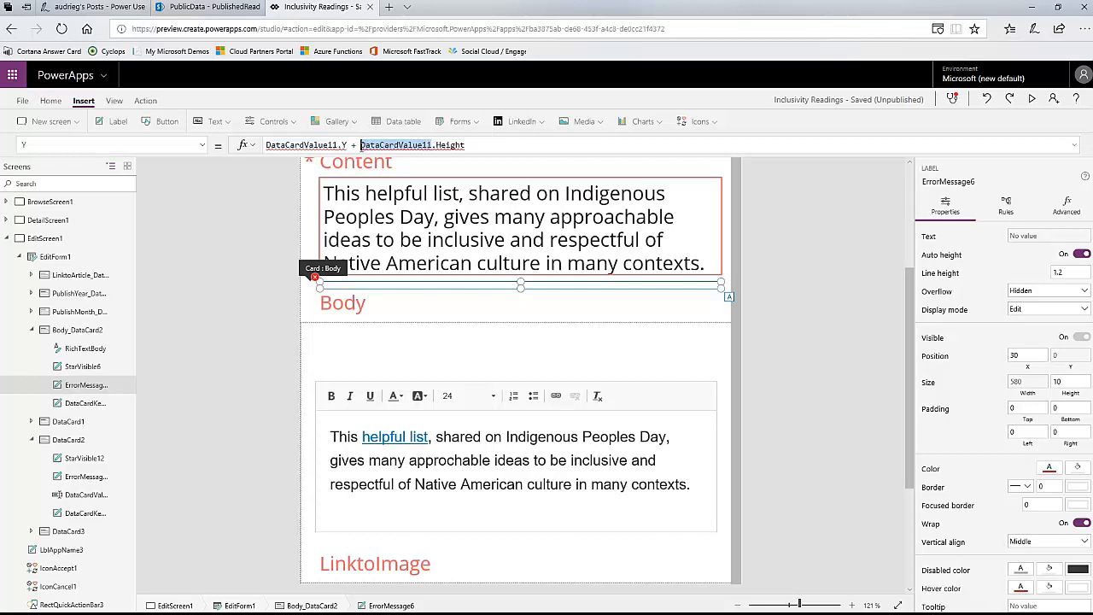
pyautogui.write('Rich')
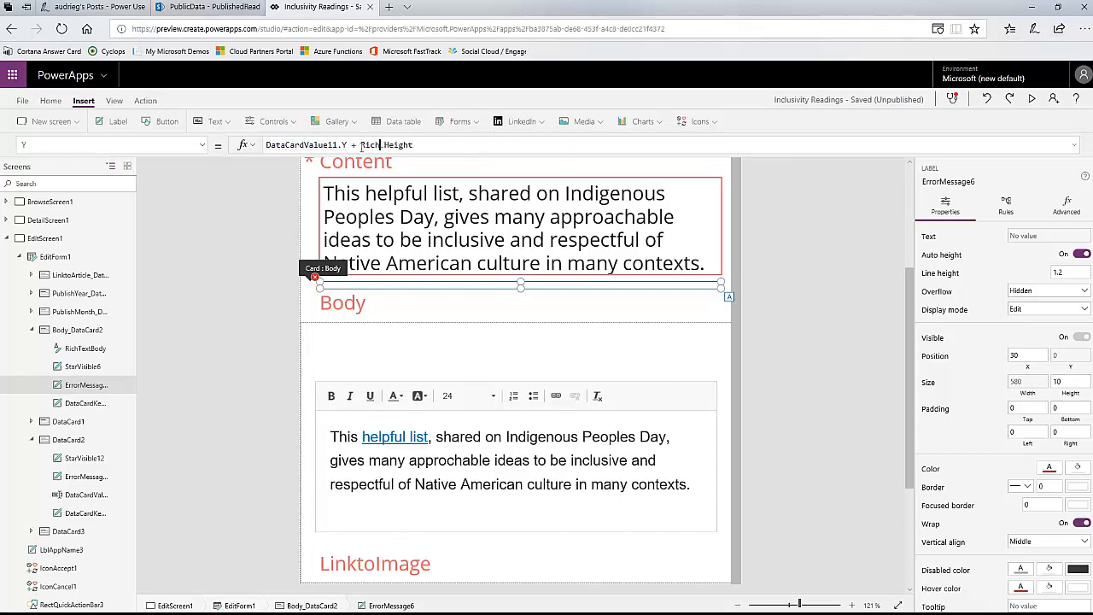
pyautogui.write('Text')
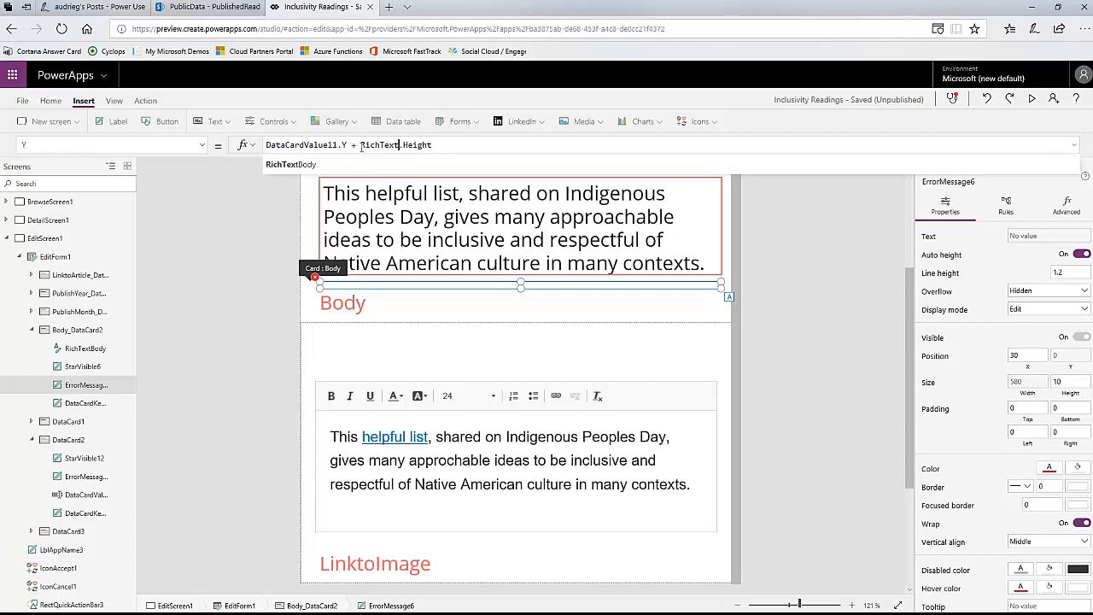
pyautogui.press('Tab')
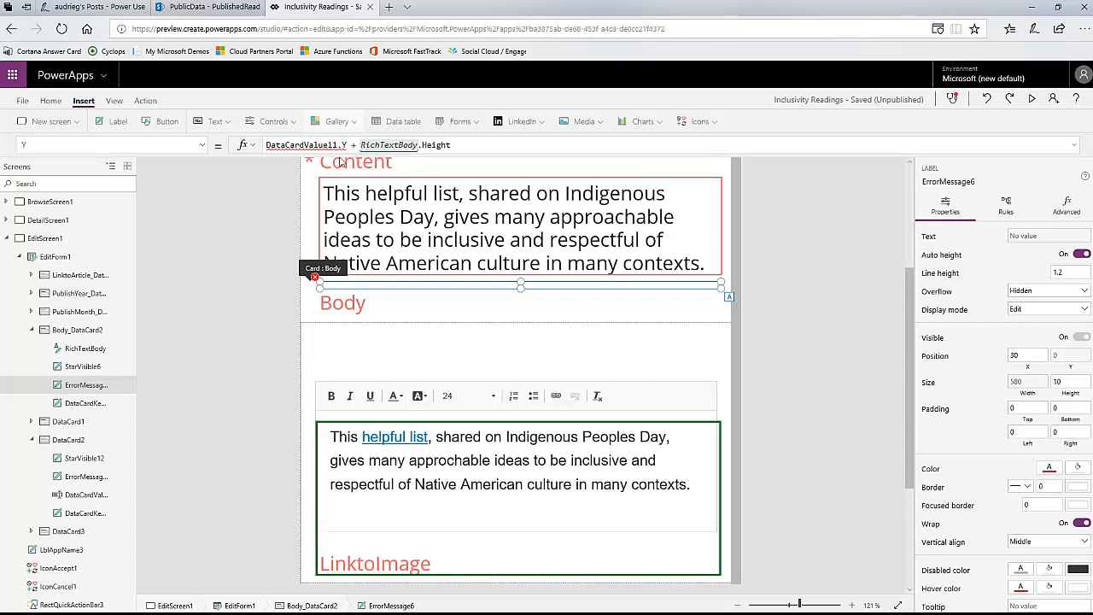
pyautogui.click(262, 146)
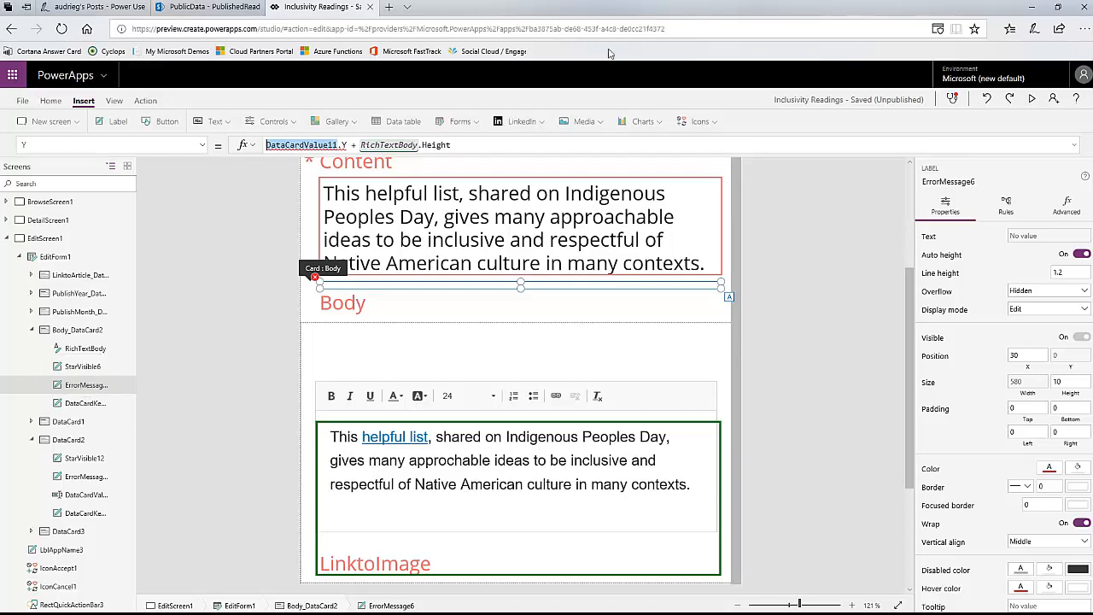
pyautogui.write('Rich')
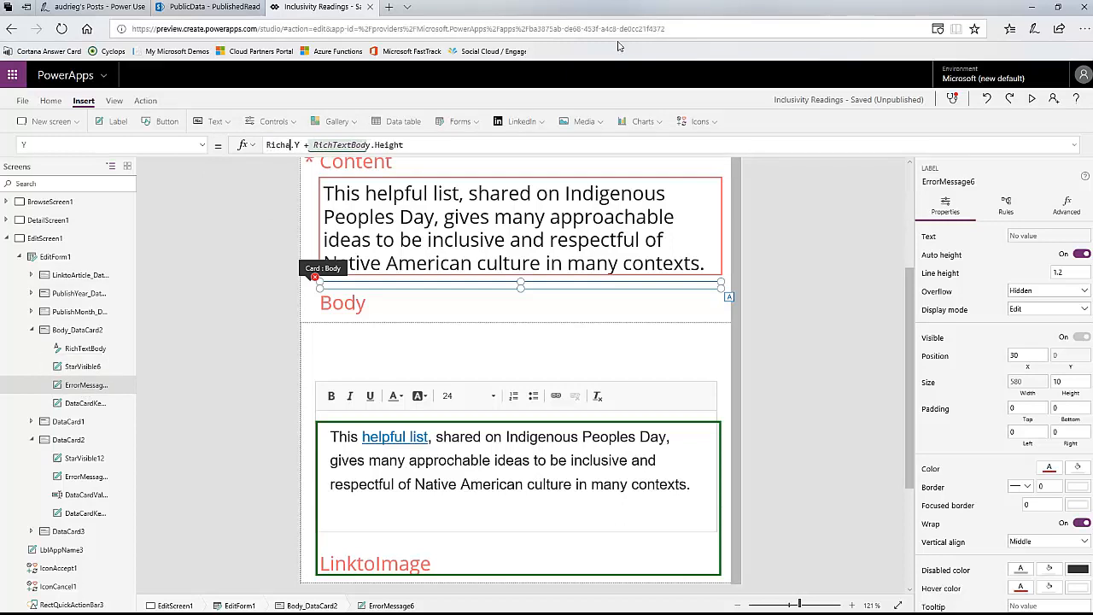
pyautogui.write('aT')
pyautogui.write('extB')
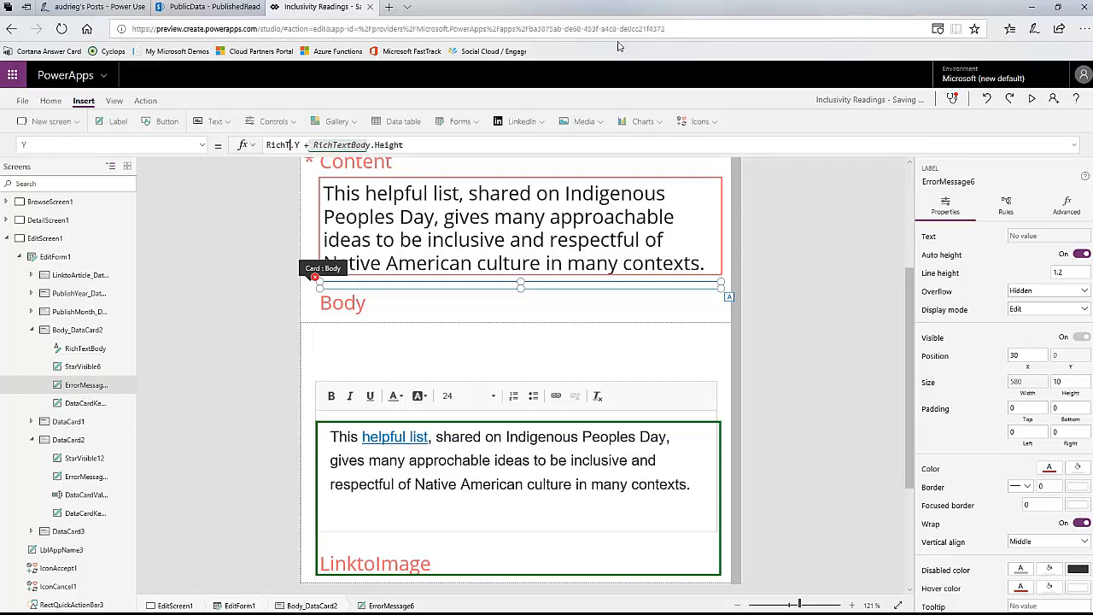
pyautogui.write('ody')
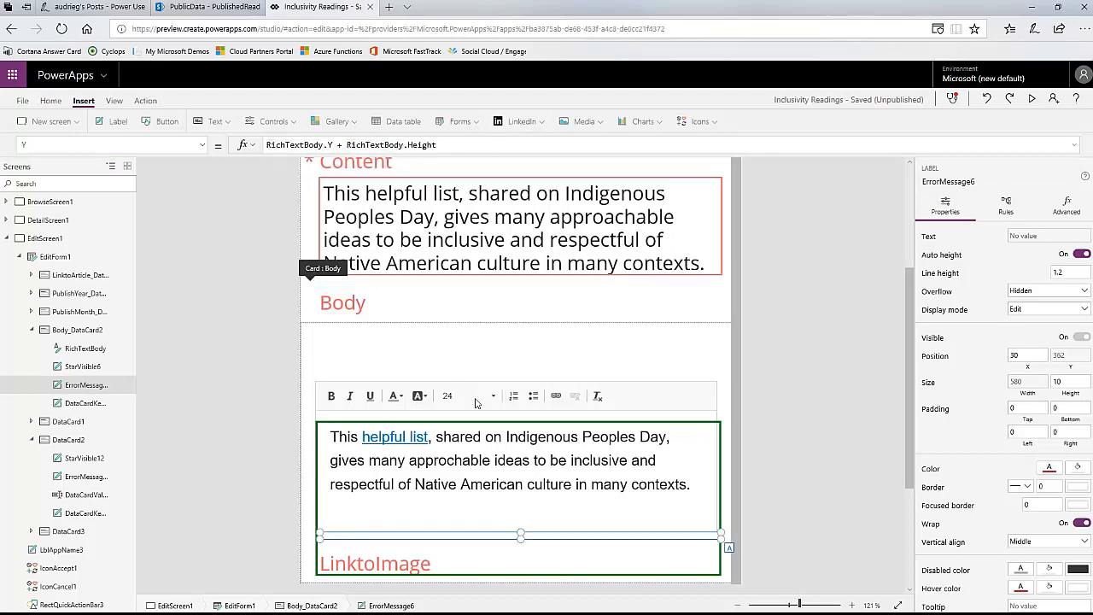
# Step: Move the RichTextBody editor up under the Body heading to X 30, Y 81, and shorten the Body card to a height of 324
pyautogui.click(322, 507)
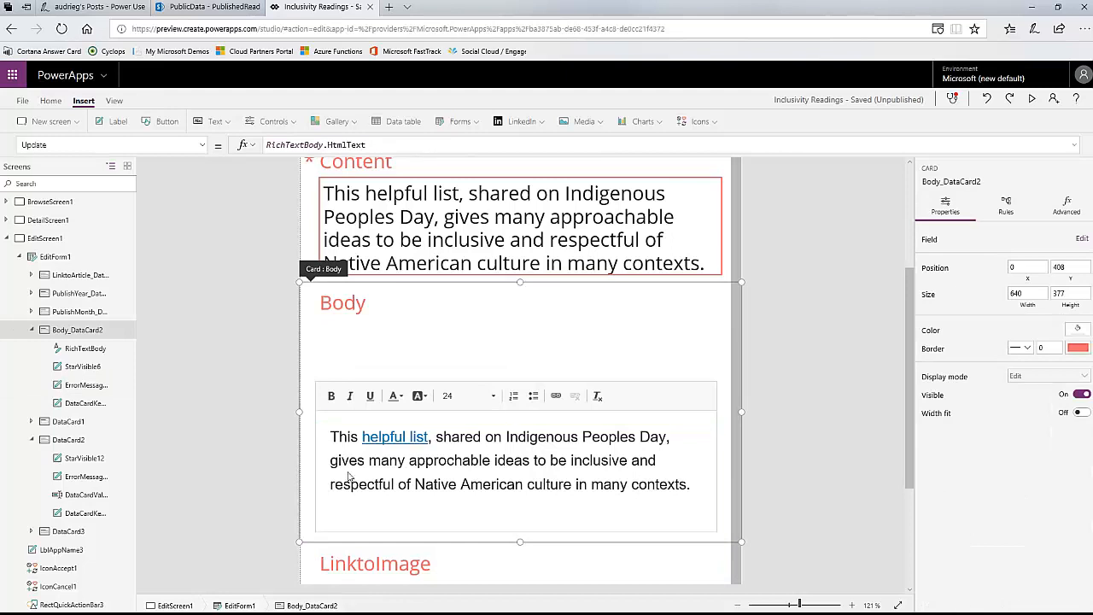
pyautogui.click(322, 507)
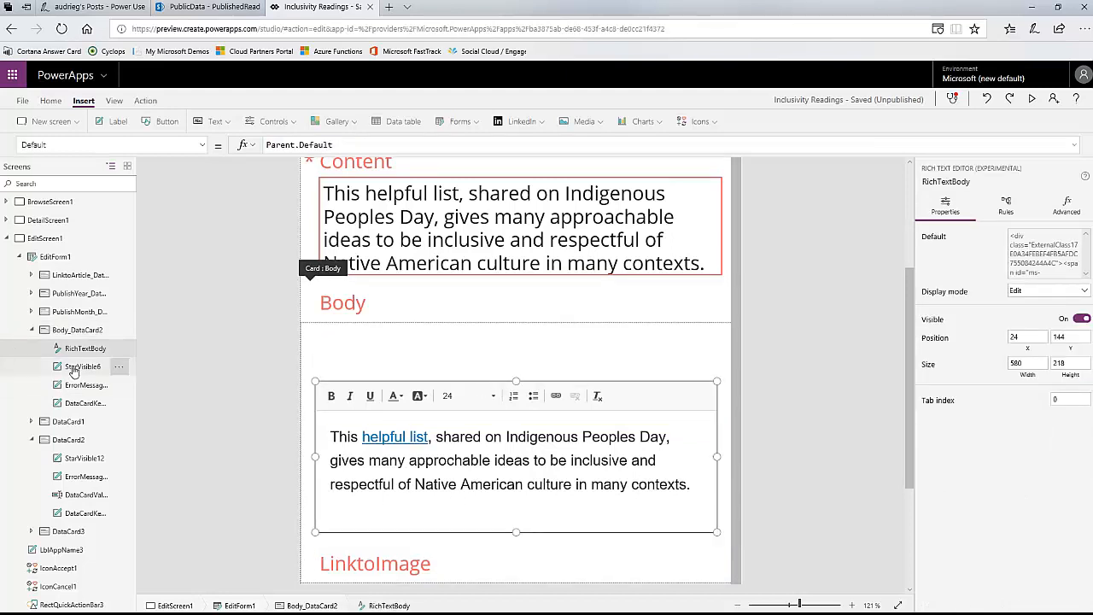
pyautogui.click(463, 376)
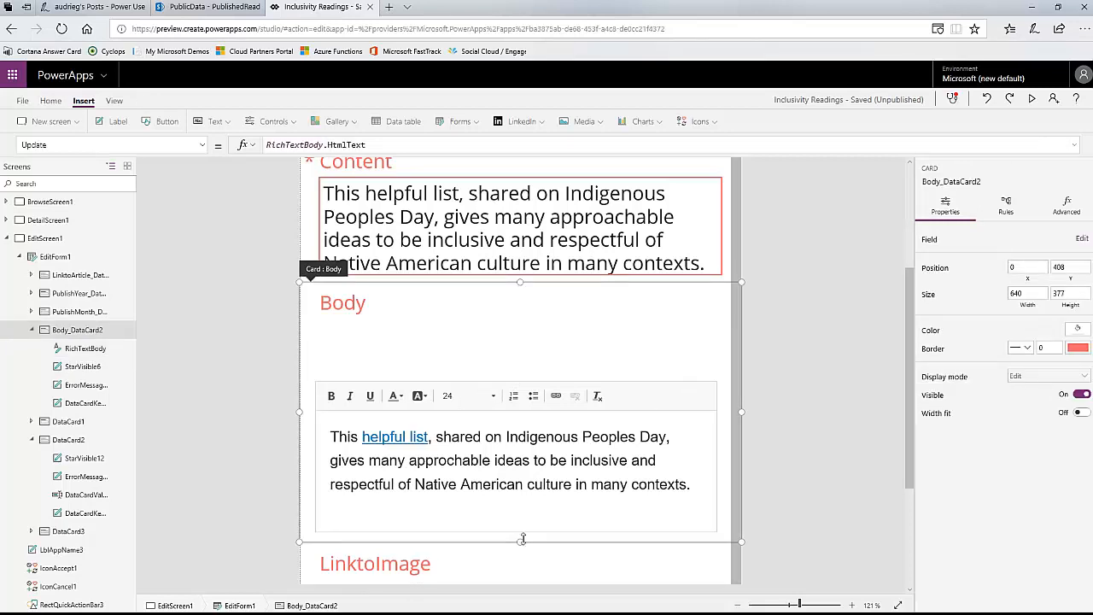
pyautogui.moveTo(520, 540); pyautogui.dragTo(522, 467)
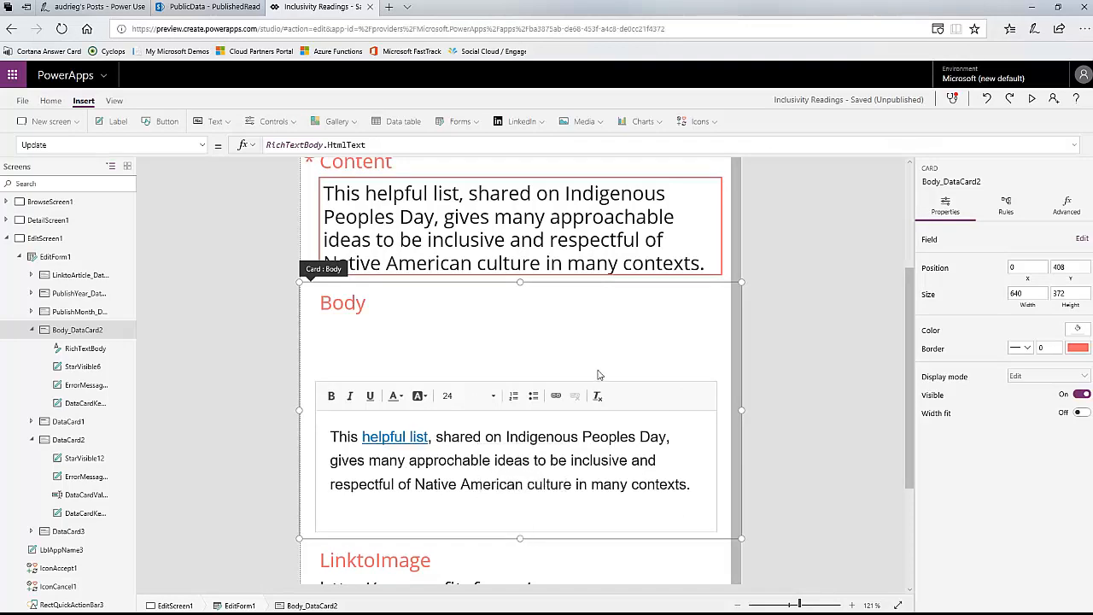
pyautogui.click(612, 247)
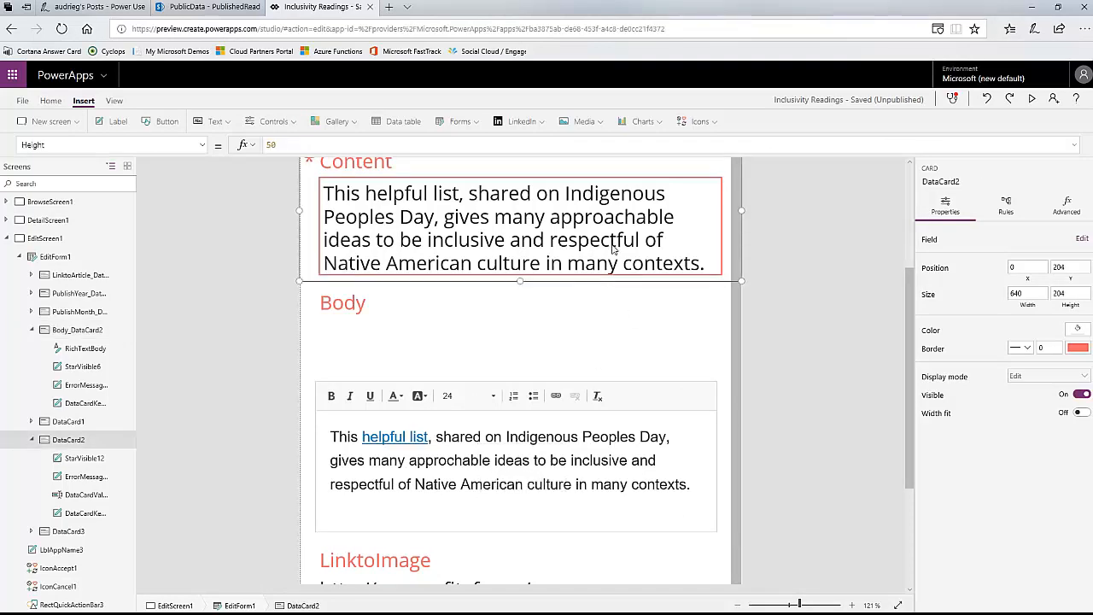
pyautogui.click(576, 358)
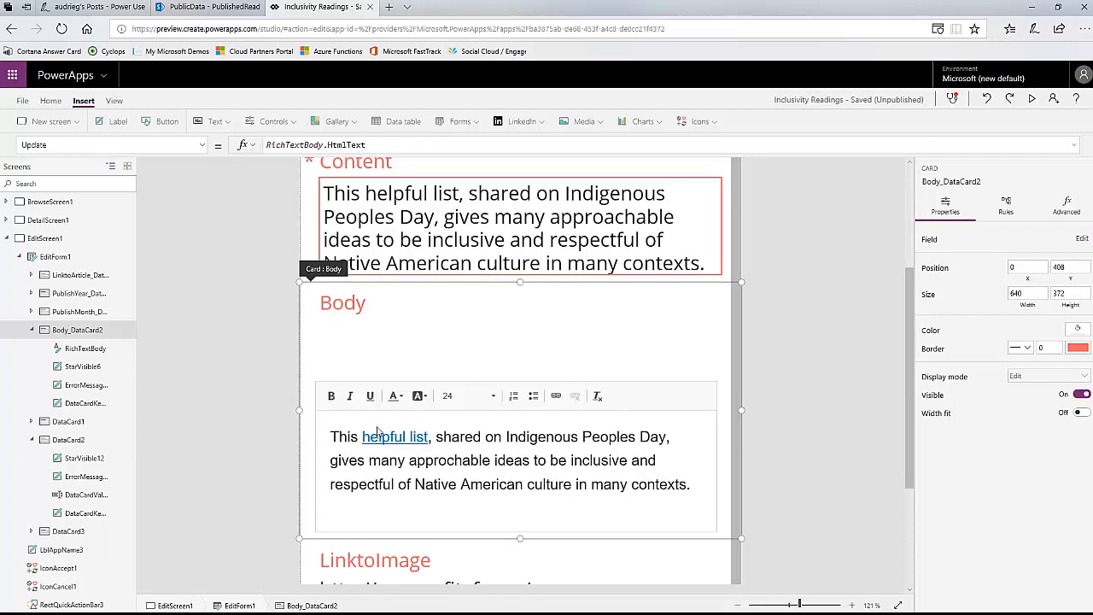
pyautogui.click(320, 431)
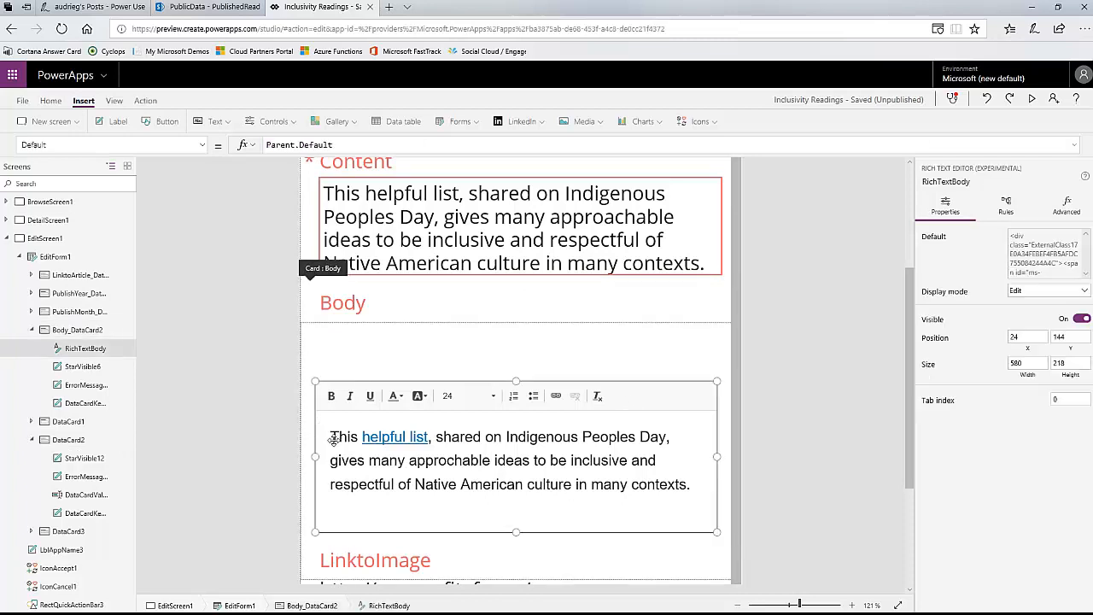
pyautogui.moveTo(329, 529); pyautogui.dragTo(330, 484)
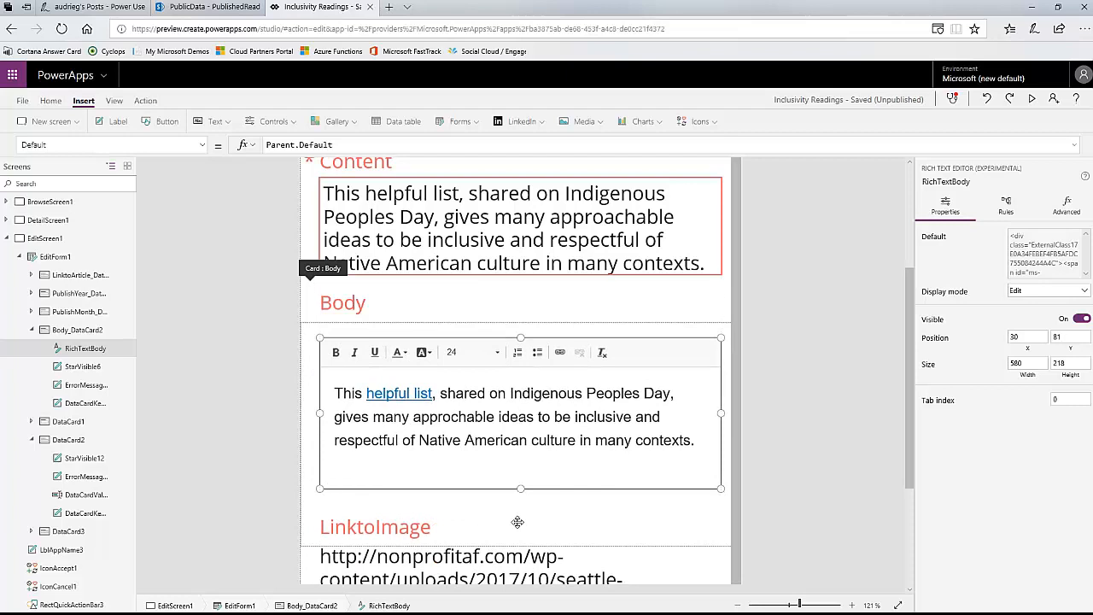
pyautogui.click(312, 397)
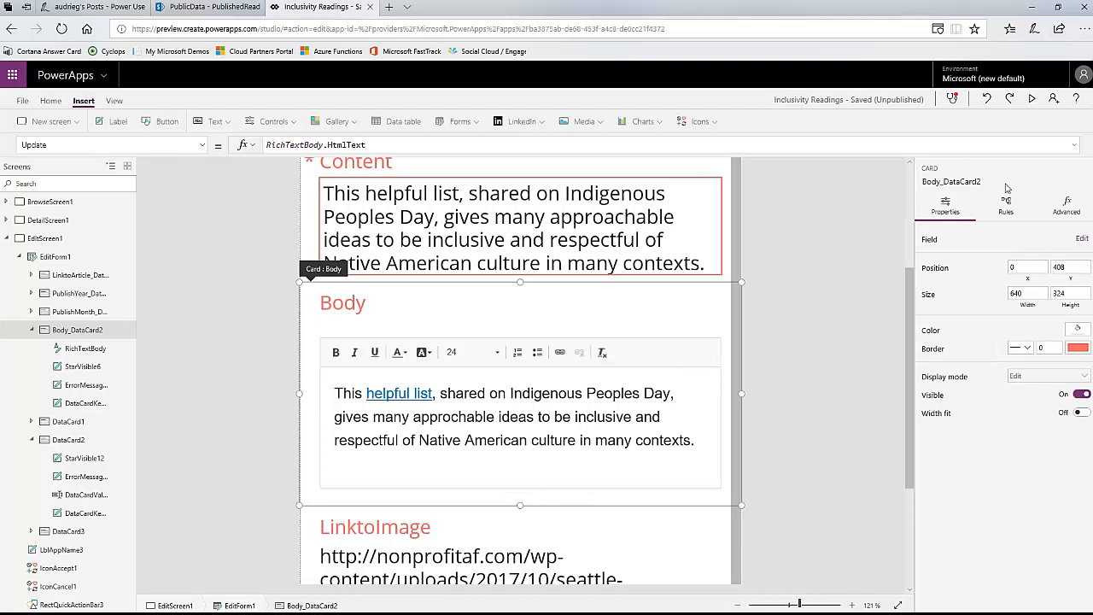
# Step: Preview the app and give "Indigenous Peoples Day" in the Body rich text editor a yellow background color
pyautogui.click(1033, 100)
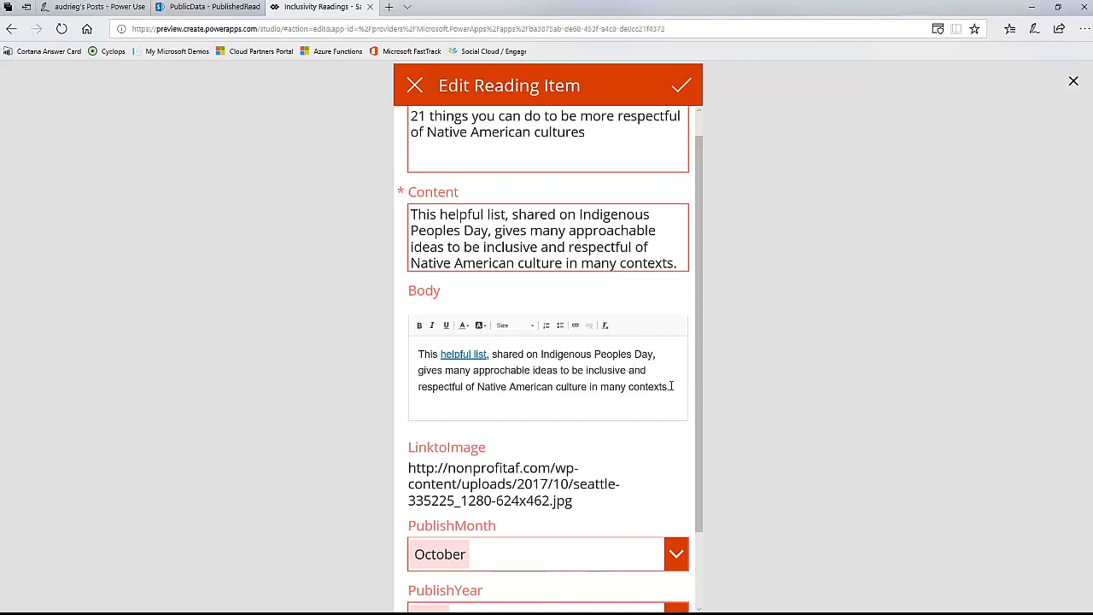
pyautogui.moveTo(671, 386); pyautogui.dragTo(395, 333)
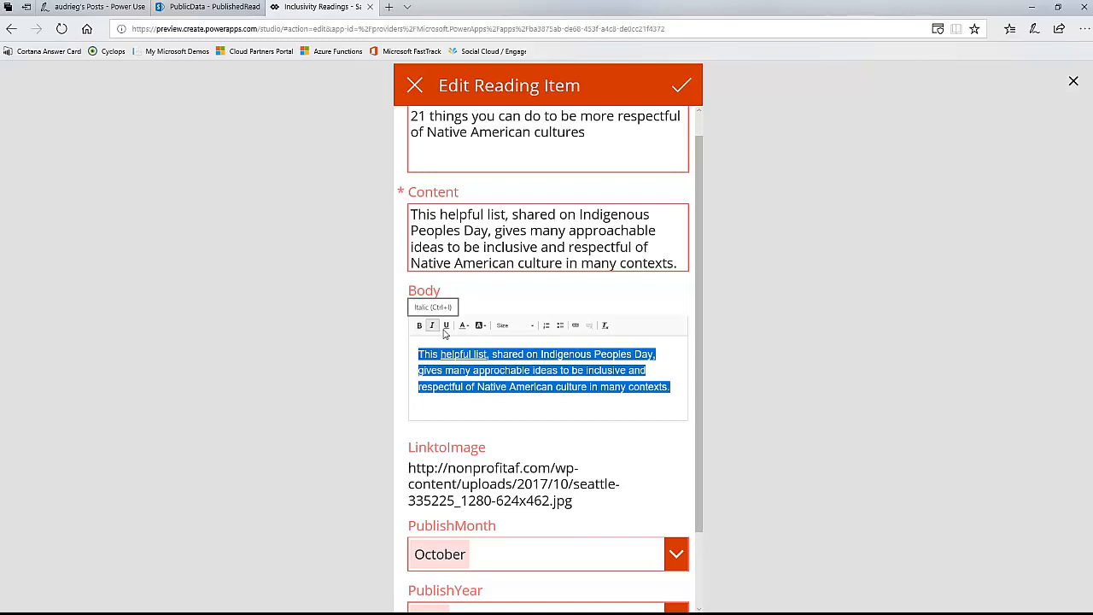
pyautogui.doubleClick(544, 355)
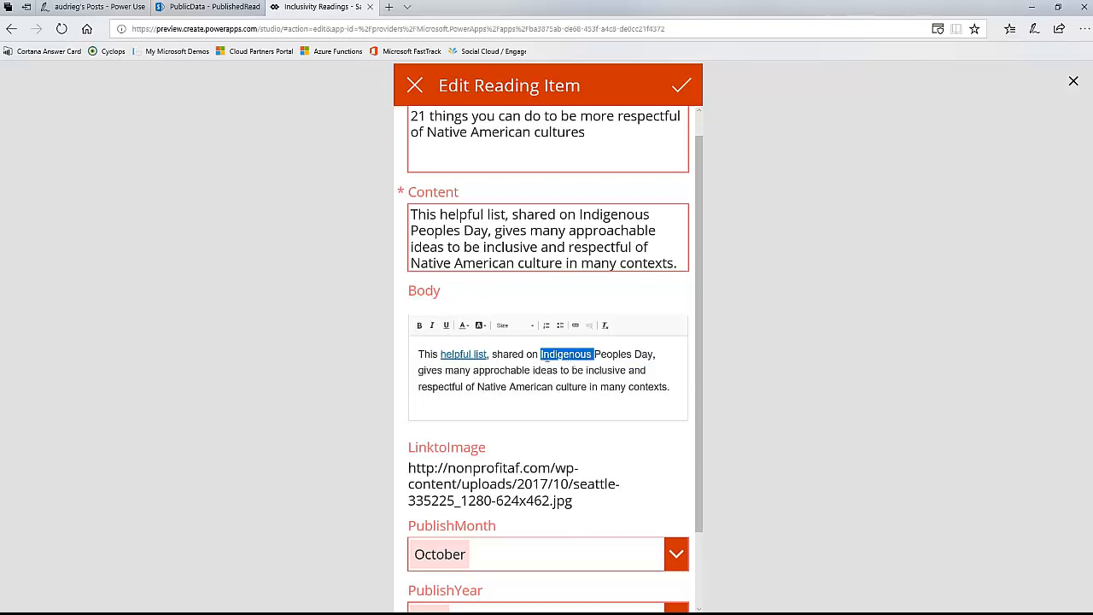
pyautogui.keyDown('shift'); pyautogui.click(655, 354); pyautogui.keyUp('shift')
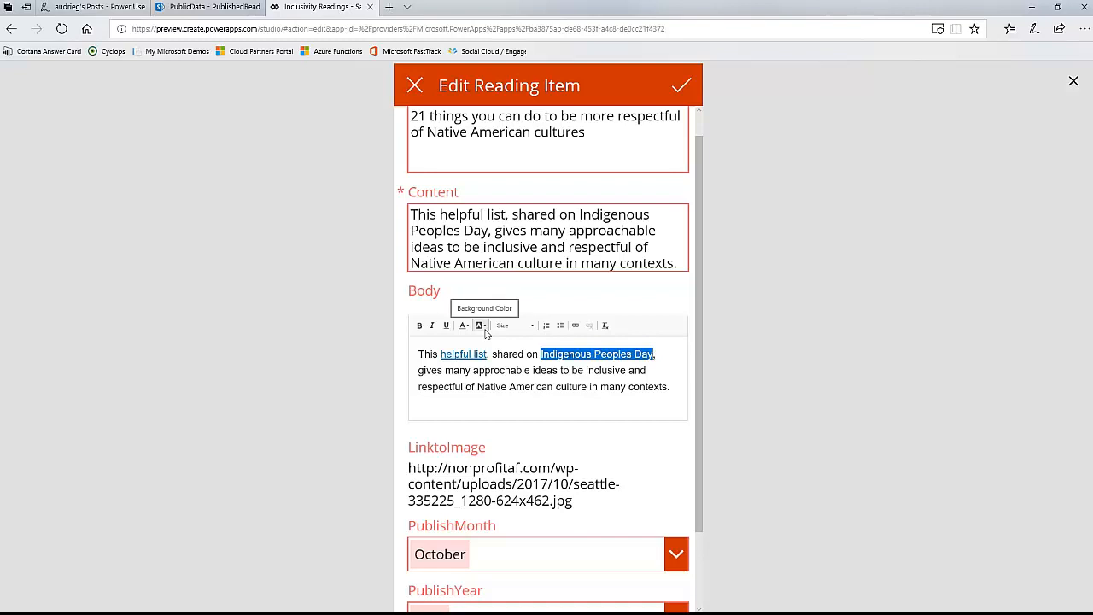
pyautogui.click(485, 333)
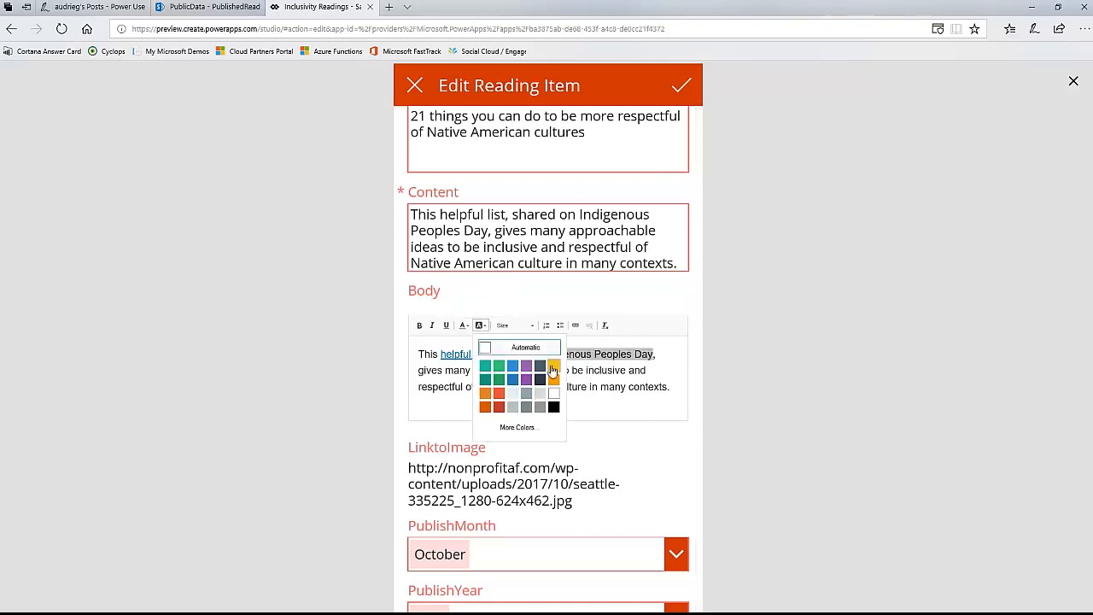
pyautogui.click(553, 371)
# Step: Add the sentence "That's how easy that is!" at the end of the Body text and save the reading item
pyautogui.click(656, 369)
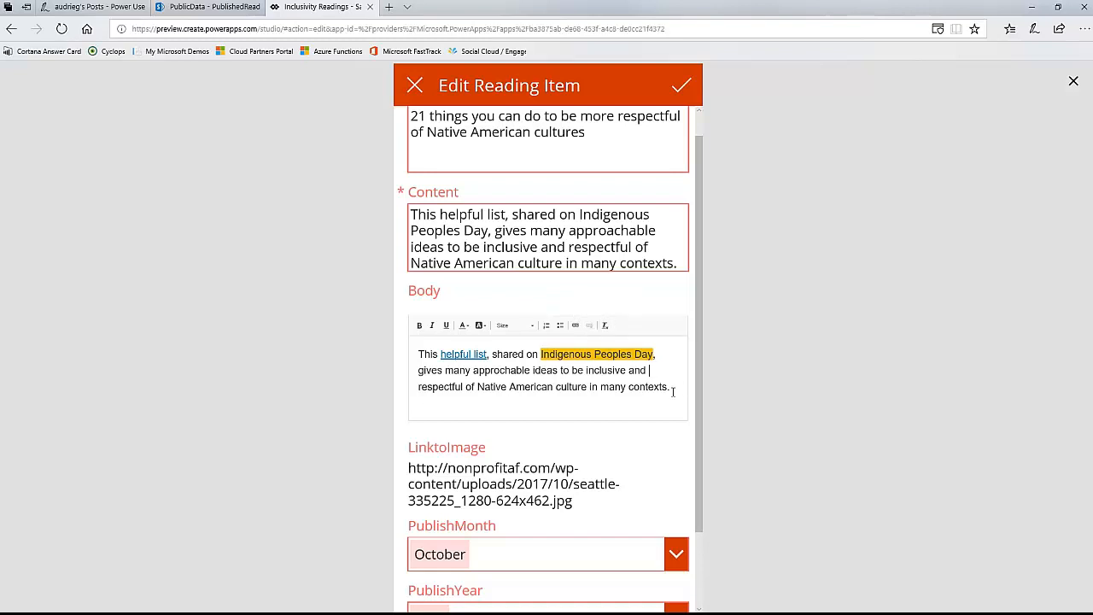
pyautogui.press('Return')
pyautogui.write('A')
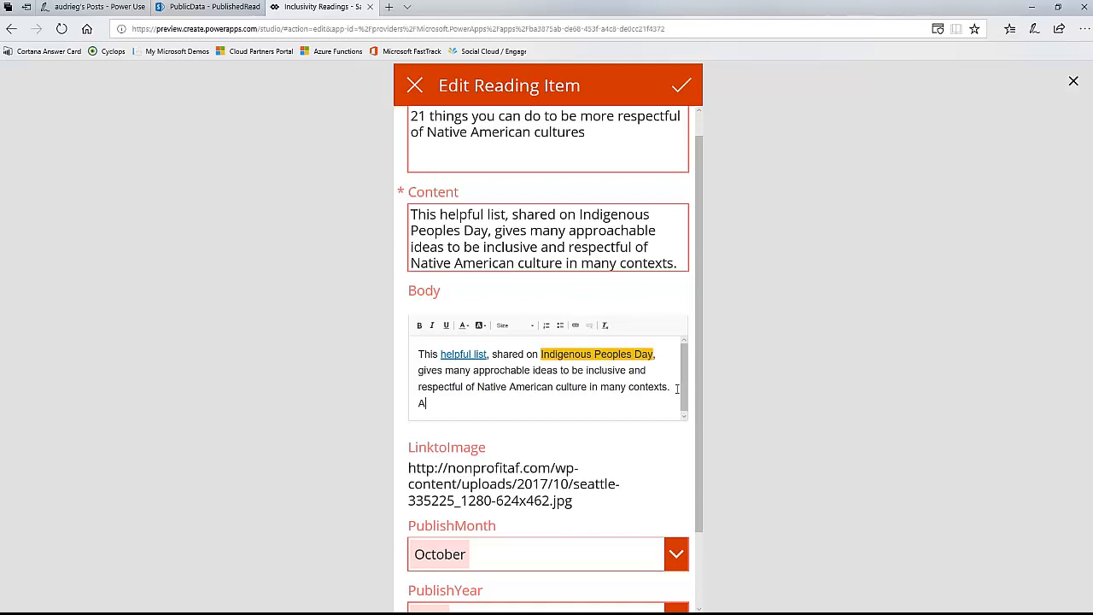
pyautogui.write('dd')
pyautogui.press('BackSpace')
pyautogui.press('BackSpace')
pyautogui.press('BackSpace')
pyautogui.write('Tgha')
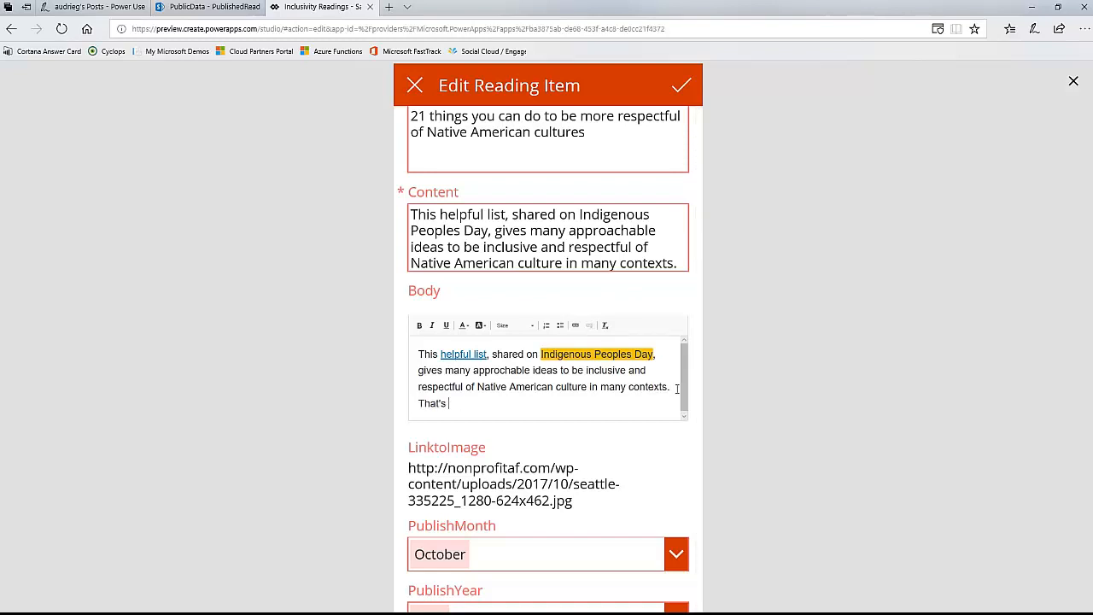
pyautogui.write('how easy that is!')
pyautogui.click(688, 91)
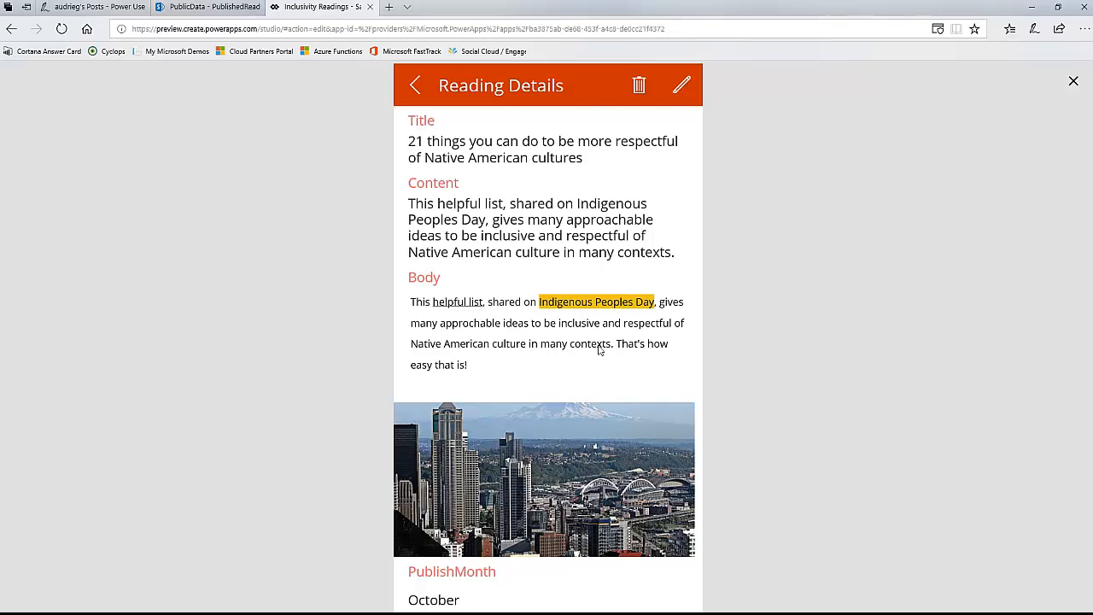
# Step: Switch to the SharePoint PublishedReading list and check the full Body text of the "21 things you can do to be more respectful" item
pyautogui.click(207, 10)
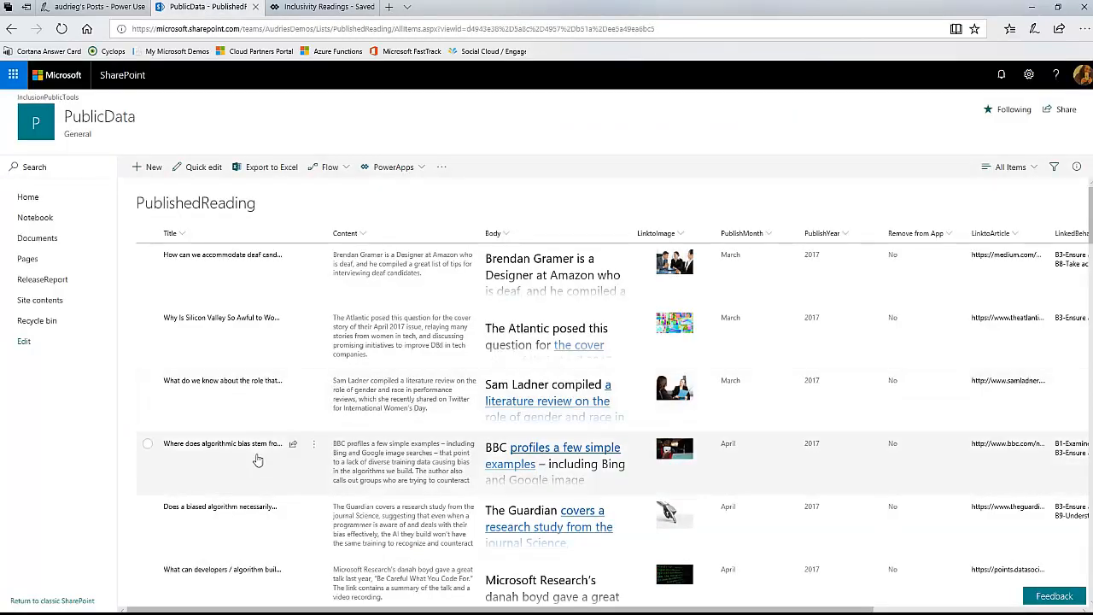
pyautogui.scroll(-15, 322, 444)
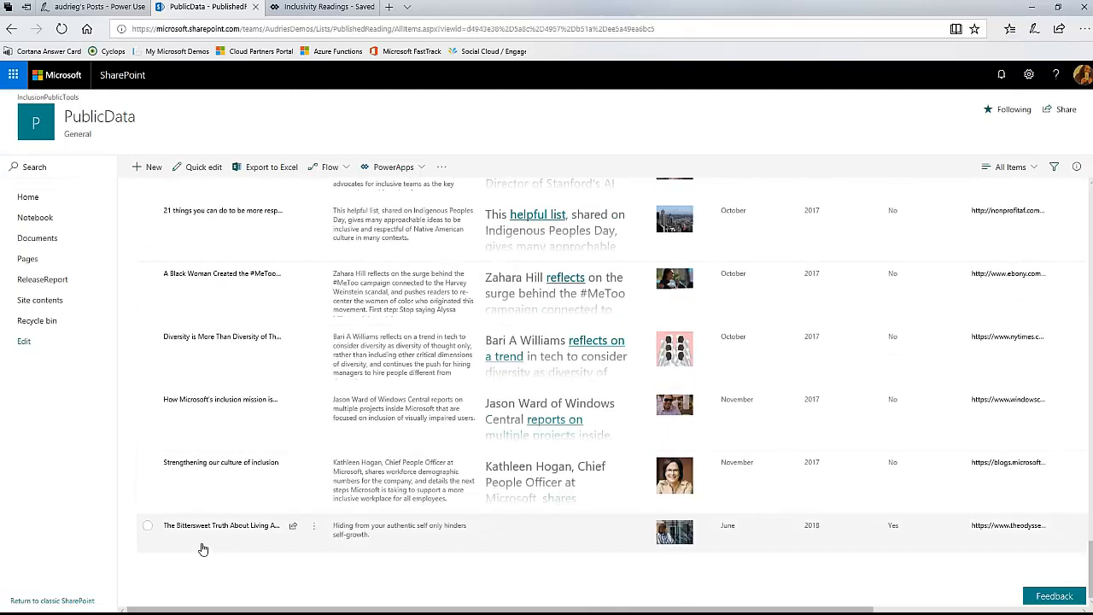
pyautogui.click(234, 215)
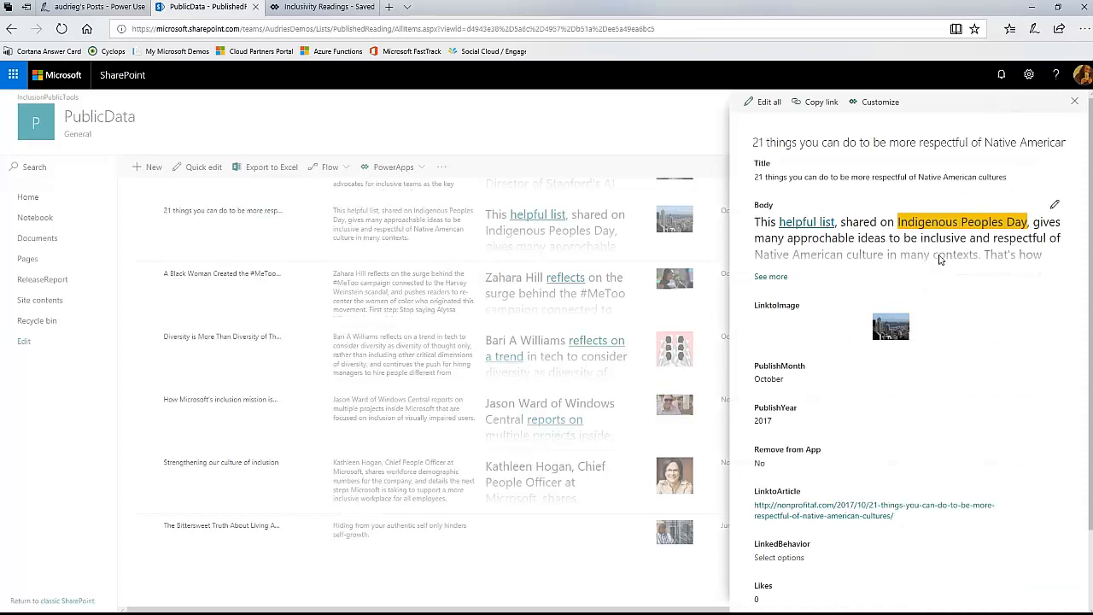
pyautogui.click(784, 278)
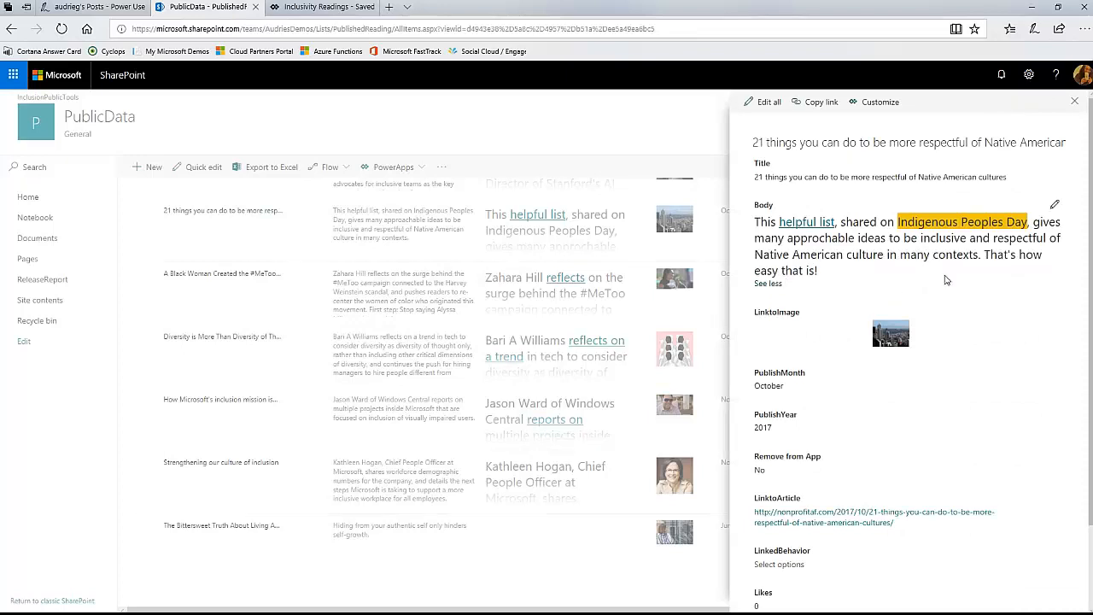